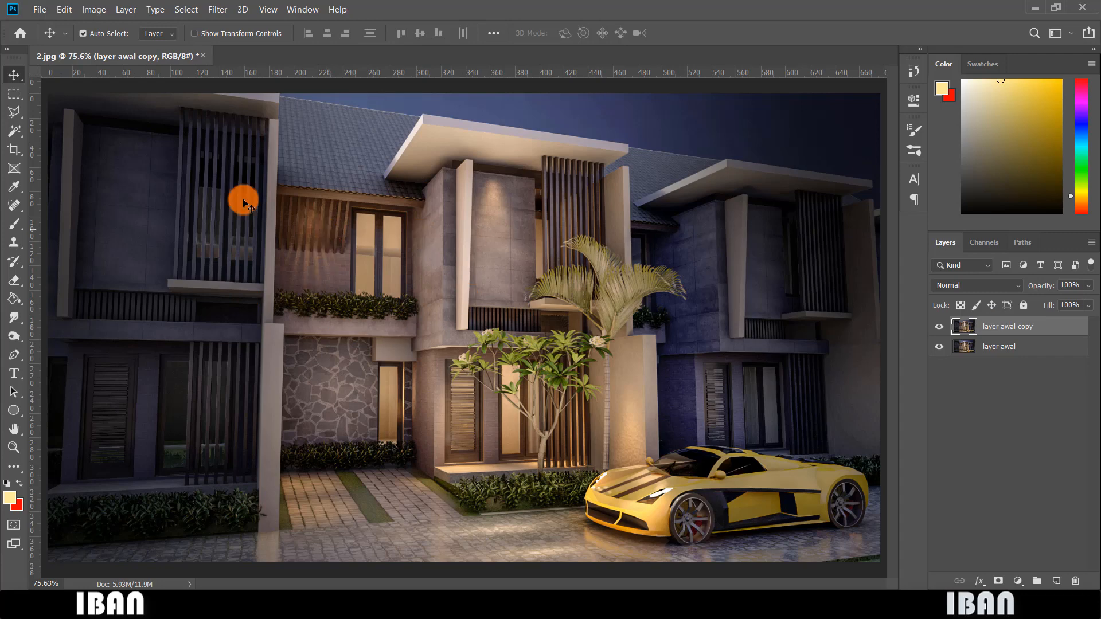
pyautogui.click(12, 113)
pyautogui.scroll(7, 350, 199)
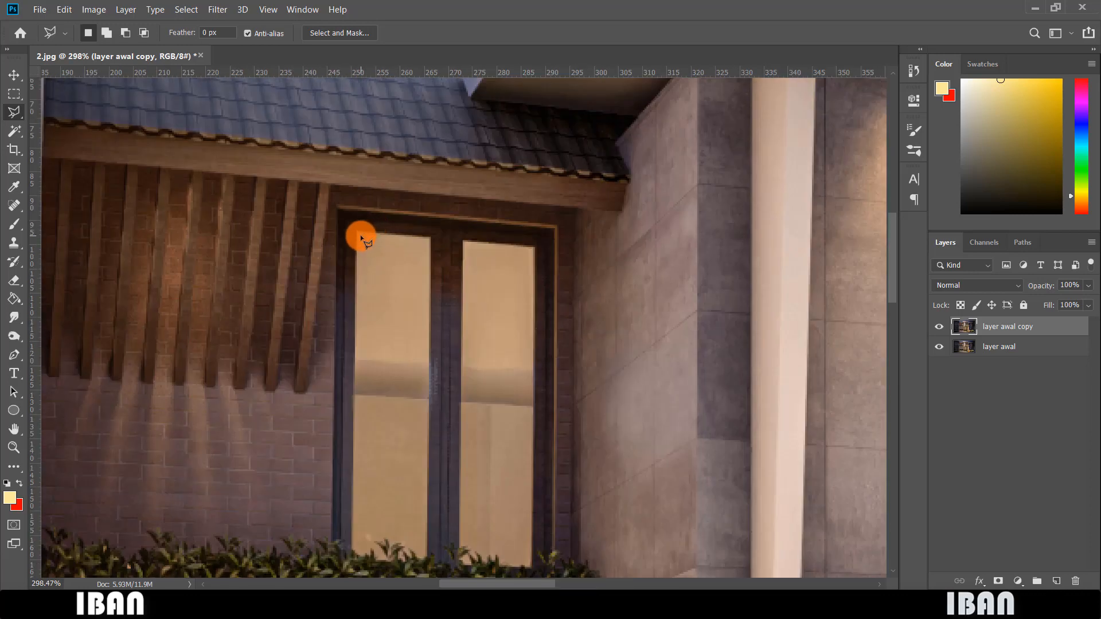
pyautogui.scroll(-1, 359, 233)
pyautogui.click(356, 232)
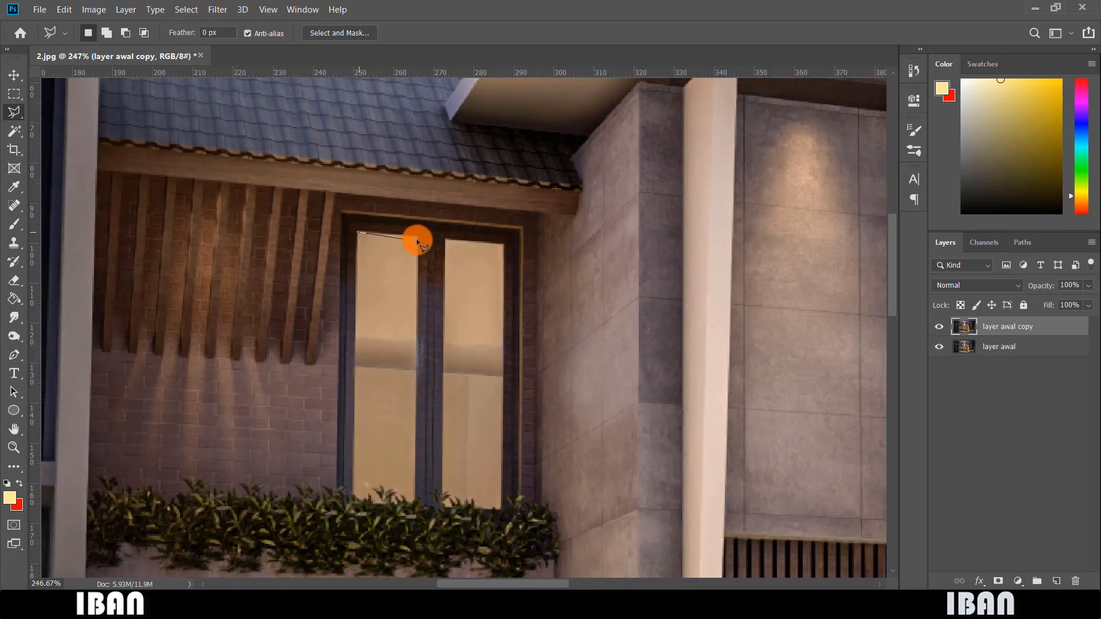
pyautogui.click(418, 234)
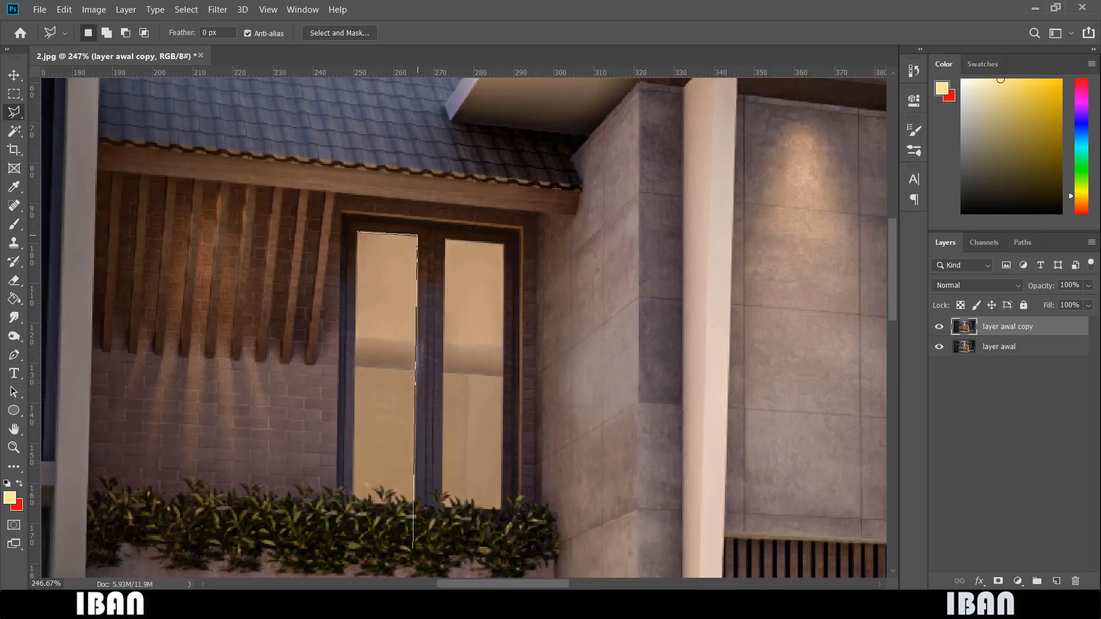
pyautogui.scroll(-2, 410, 343)
pyautogui.scroll(-5, 411, 344)
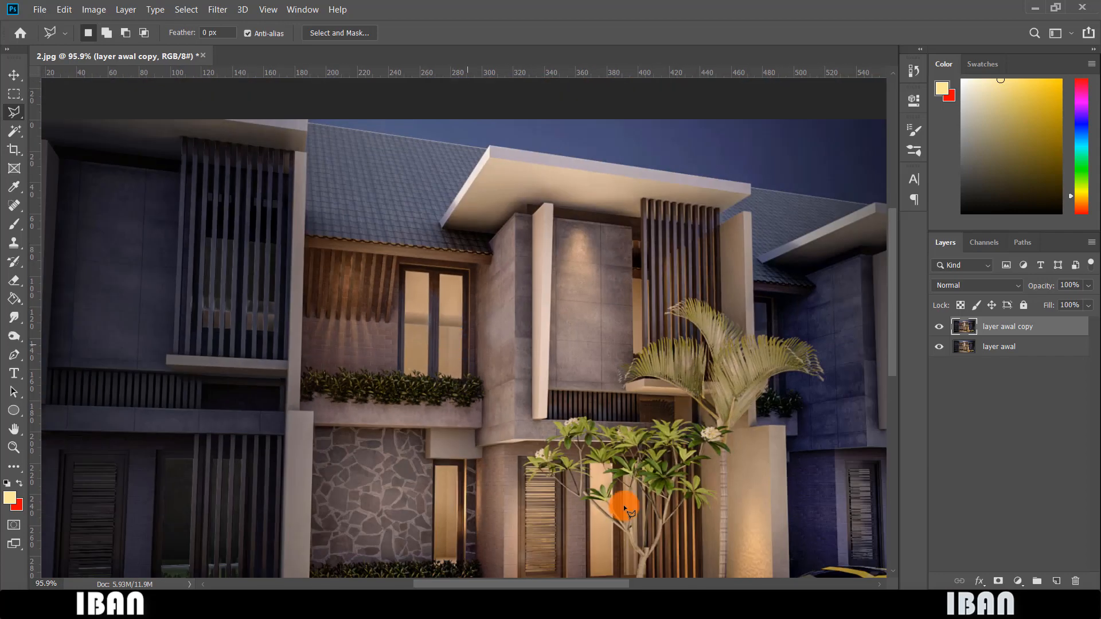
pyautogui.scroll(1, 395, 305)
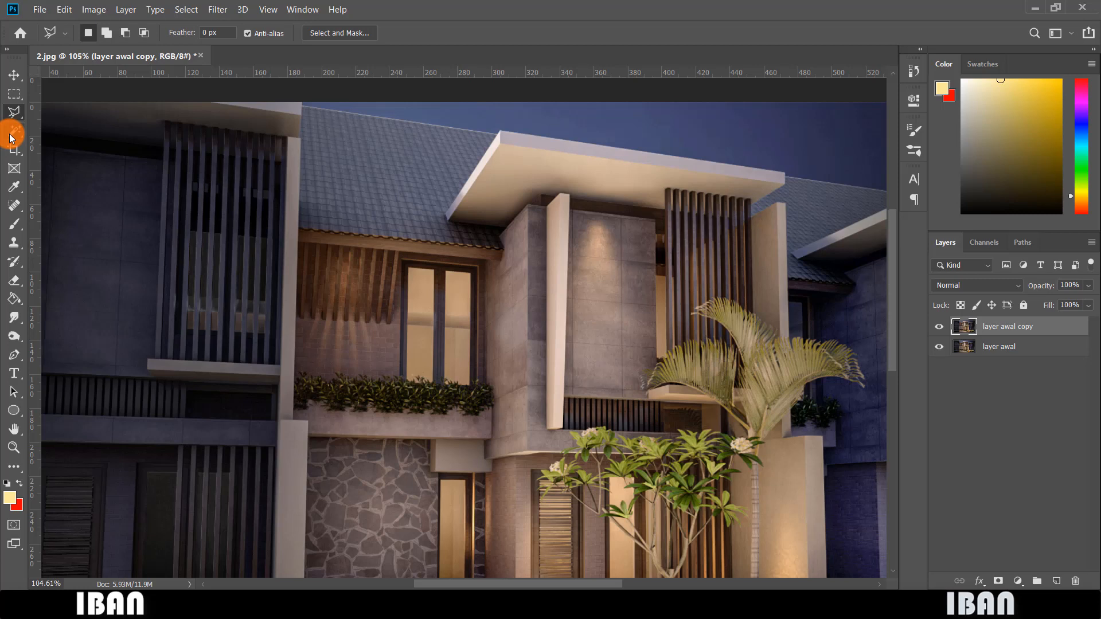
pyautogui.click(9, 133)
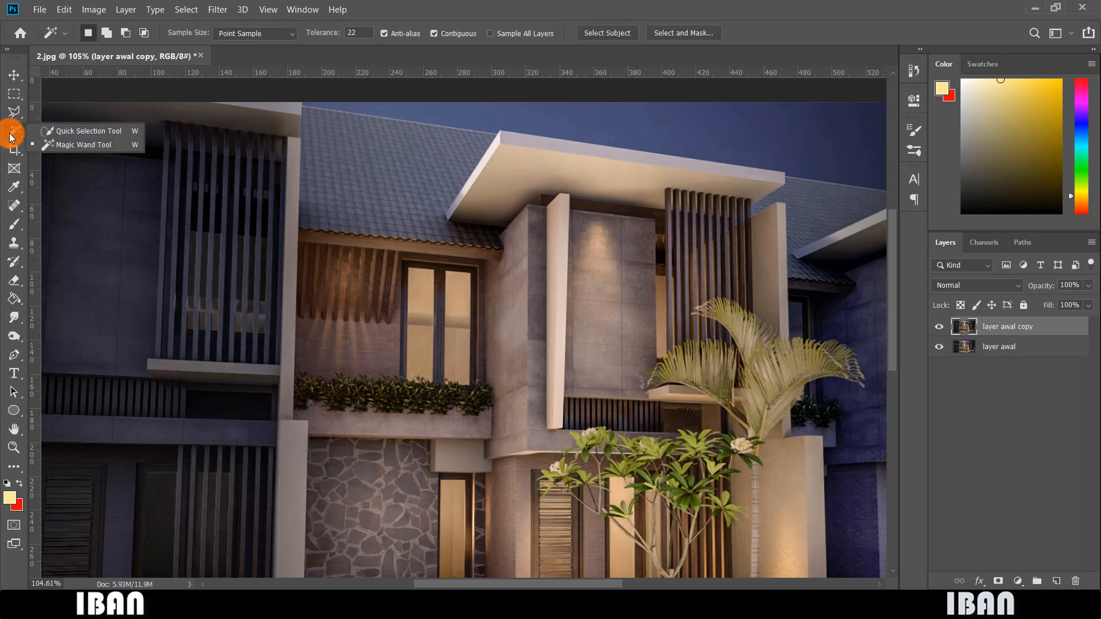
pyautogui.click(51, 147)
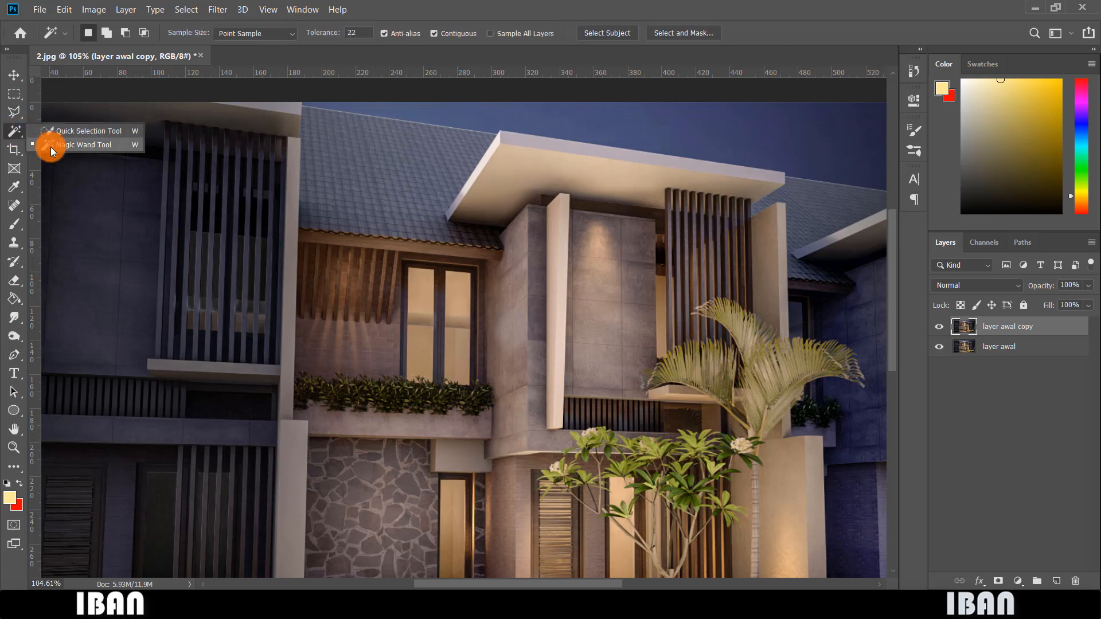
pyautogui.click(15, 120)
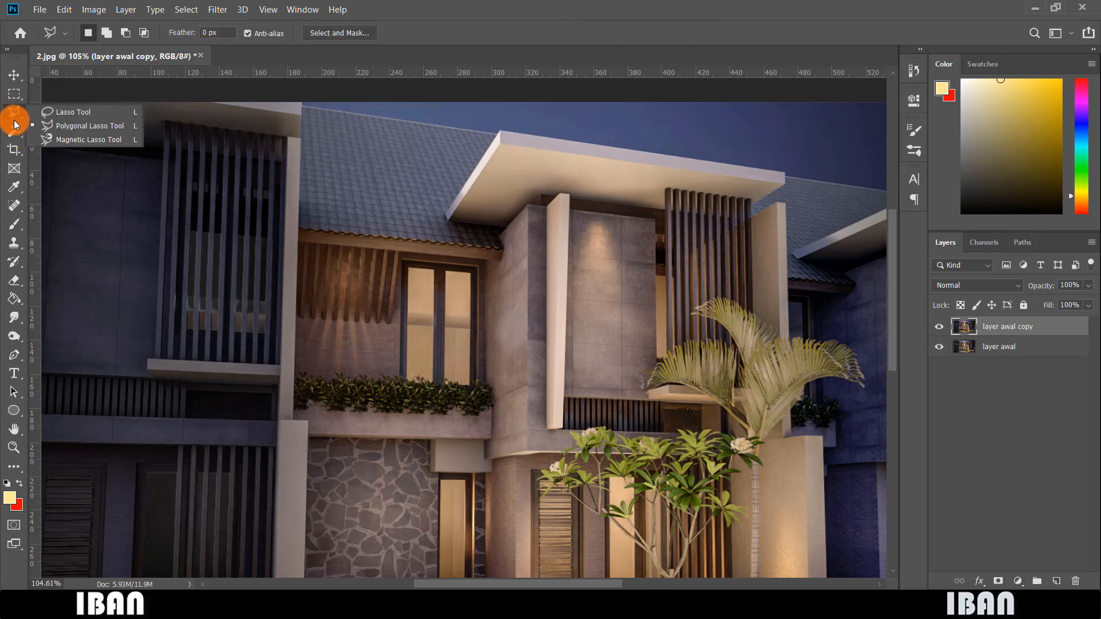
pyautogui.click(16, 133)
pyautogui.click(16, 133)
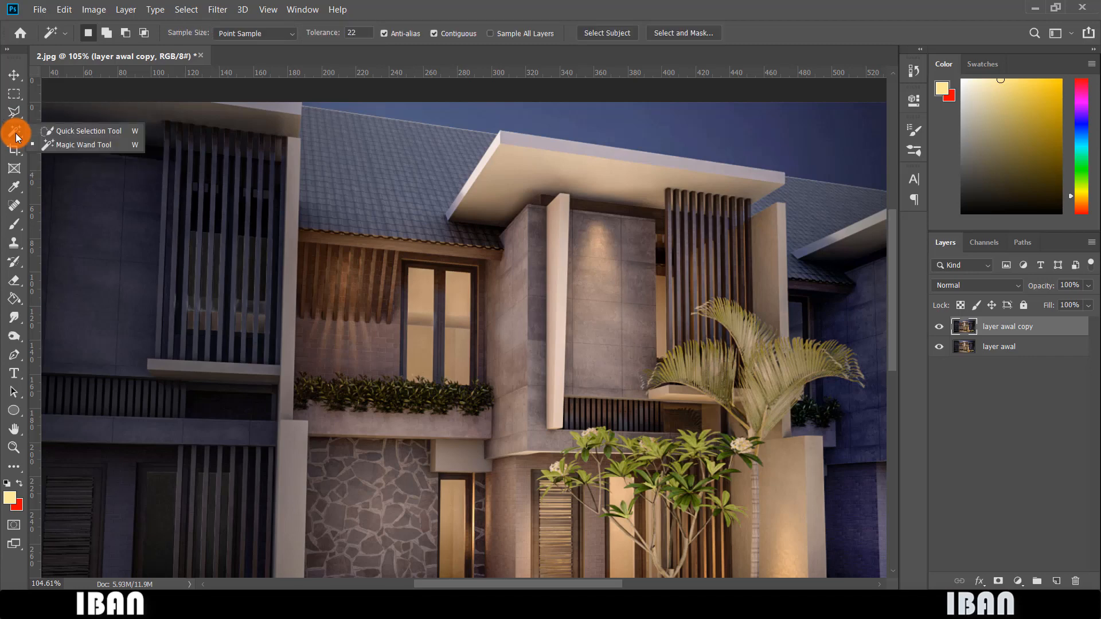
pyautogui.click(48, 146)
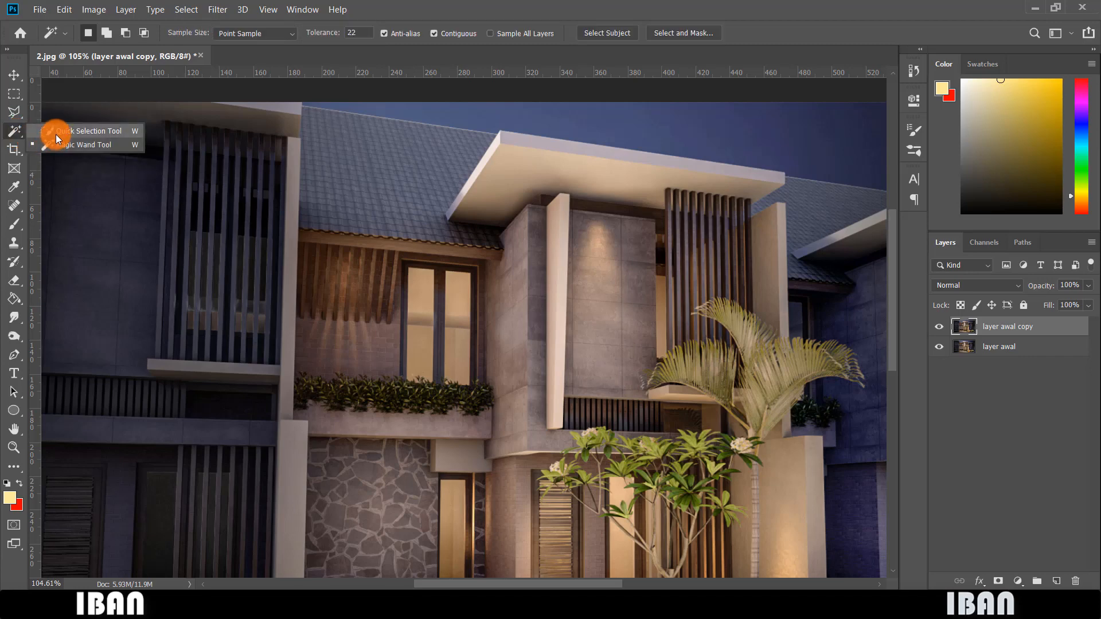
# Step: Select the left glass pane of the lit upper-floor window with the Quick Selection tool, excluding the plant leaves at its base
pyautogui.click(56, 133)
pyautogui.scroll(3, 447, 298)
pyautogui.moveTo(394, 262); pyautogui.dragTo(394, 310)
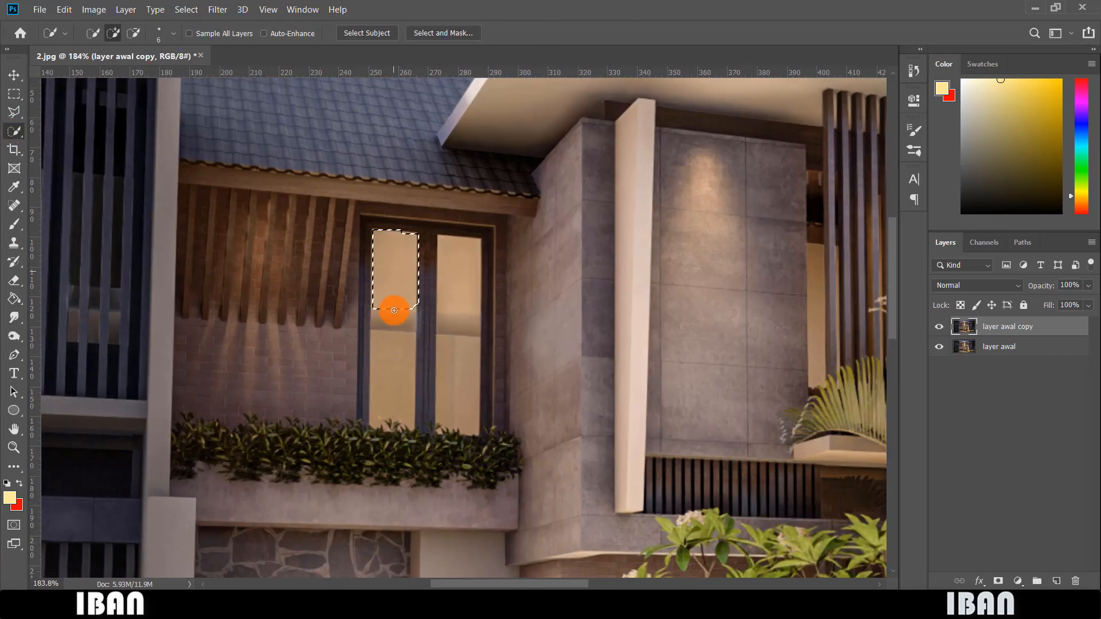
pyautogui.moveTo(389, 368); pyautogui.dragTo(393, 382)
pyautogui.scroll(-2, 398, 386)
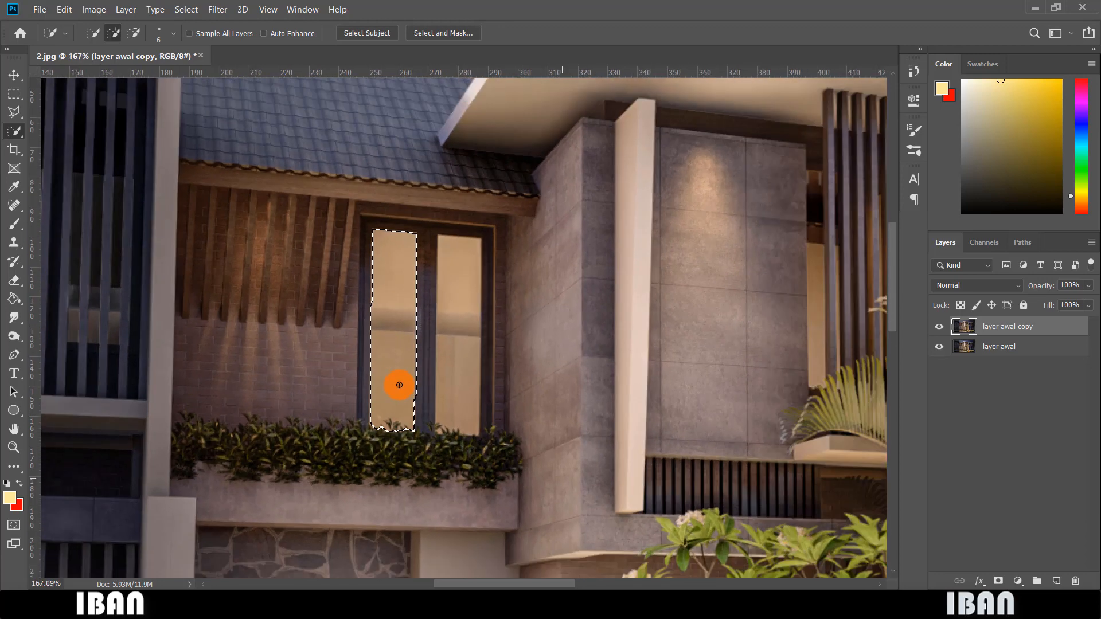
pyautogui.scroll(3, 413, 417)
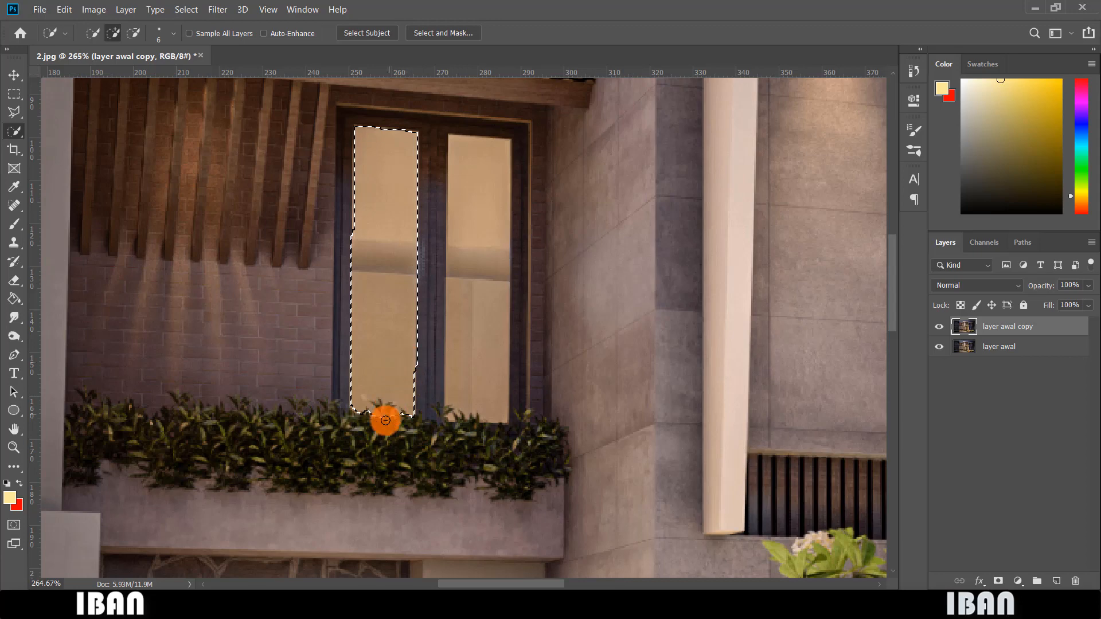
pyautogui.moveTo(384, 413); pyautogui.dragTo(387, 417)
pyautogui.scroll(-3, 378, 377)
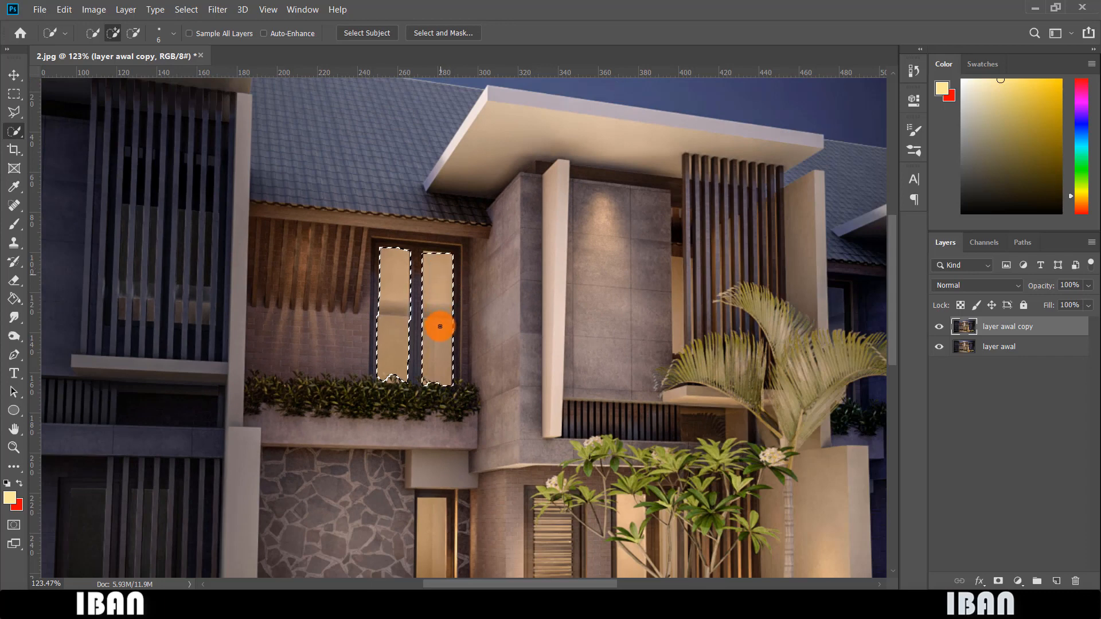
# Step: Add the right glass pane of the same upper-floor window to the selection
pyautogui.scroll(1, 439, 325)
pyautogui.scroll(1, 435, 324)
pyautogui.click(437, 321)
pyautogui.scroll(1, 438, 313)
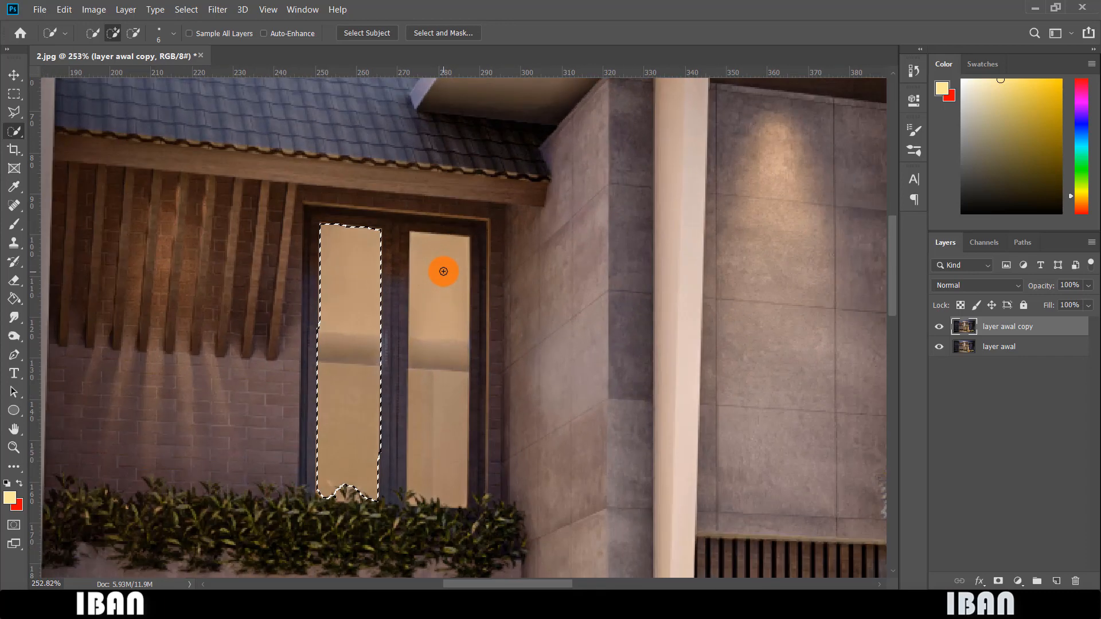
pyautogui.scroll(-1, 441, 307)
pyautogui.scroll(-3, 439, 300)
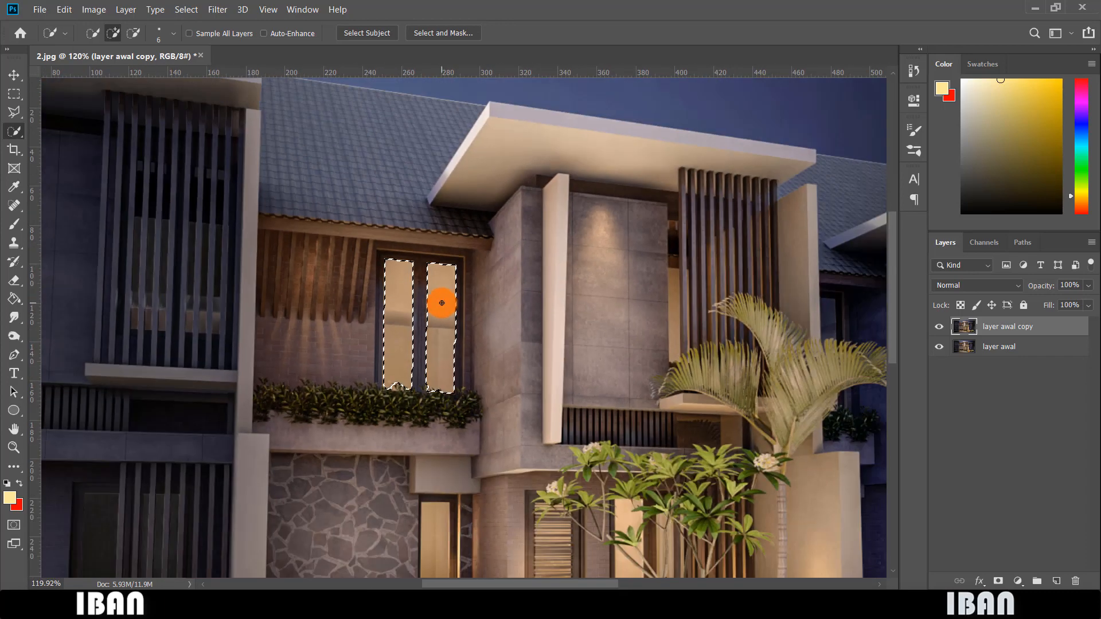
# Step: Add the narrow ground-floor window beside the stone wall and the lit glass pane behind the flowering tree to the selection
pyautogui.scroll(3, 411, 489)
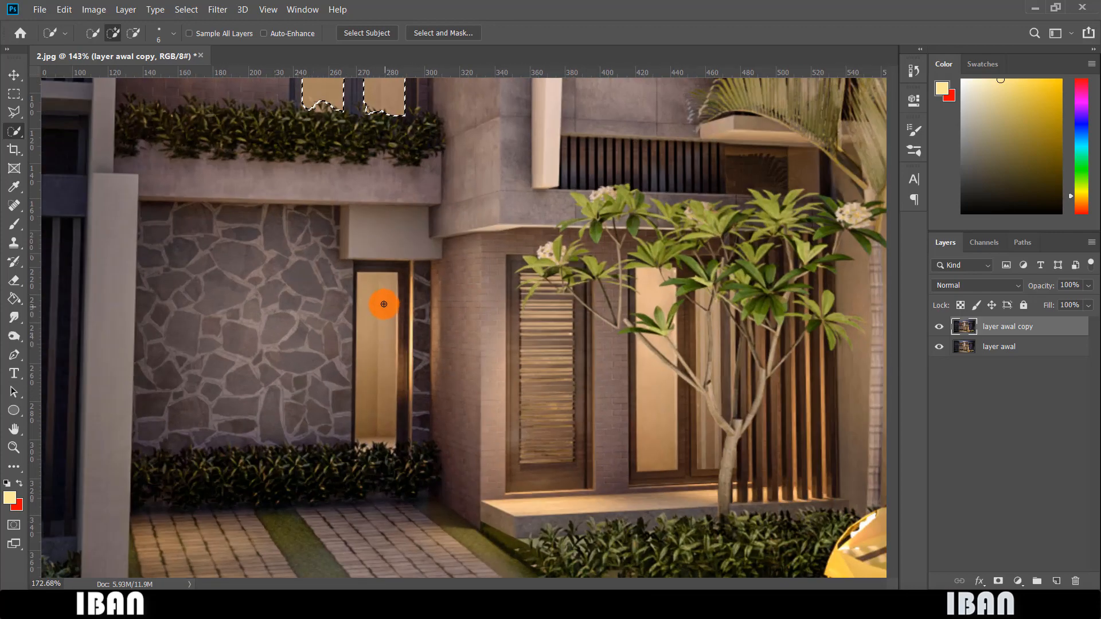
pyautogui.moveTo(383, 302); pyautogui.dragTo(384, 342)
pyautogui.scroll(-1, 496, 346)
pyautogui.scroll(2, 634, 401)
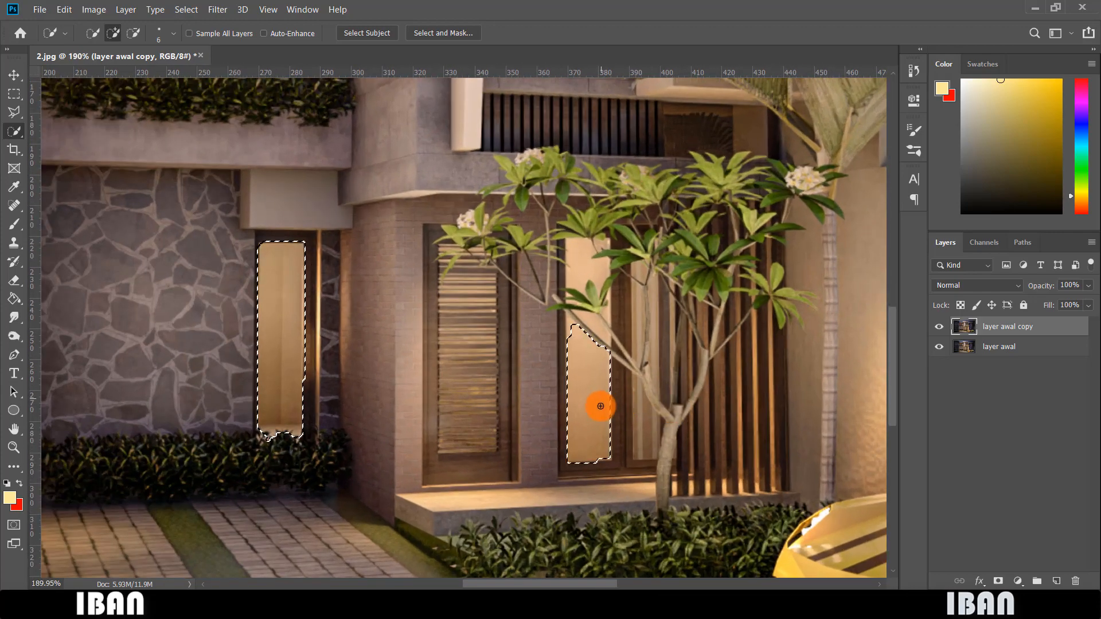
pyautogui.moveTo(597, 405)
pyautogui.mouseDown()
pyautogui.moveTo(589, 250)
pyautogui.moveTo(567, 294)
pyautogui.moveTo(569, 309)
pyautogui.moveTo(605, 291)
pyautogui.mouseUp()
pyautogui.scroll(2, 594, 294)
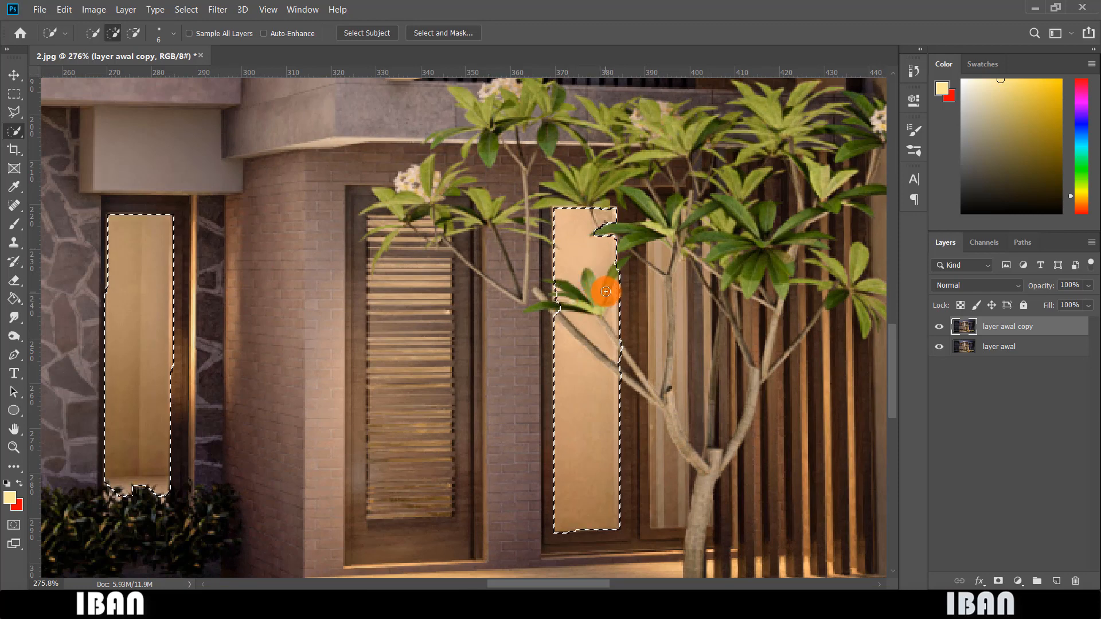
# Step: Subtract the tree's leaves and branches from the selection over the ground-floor glass pane
pyautogui.scroll(-4, 585, 266)
pyautogui.scroll(4, 579, 314)
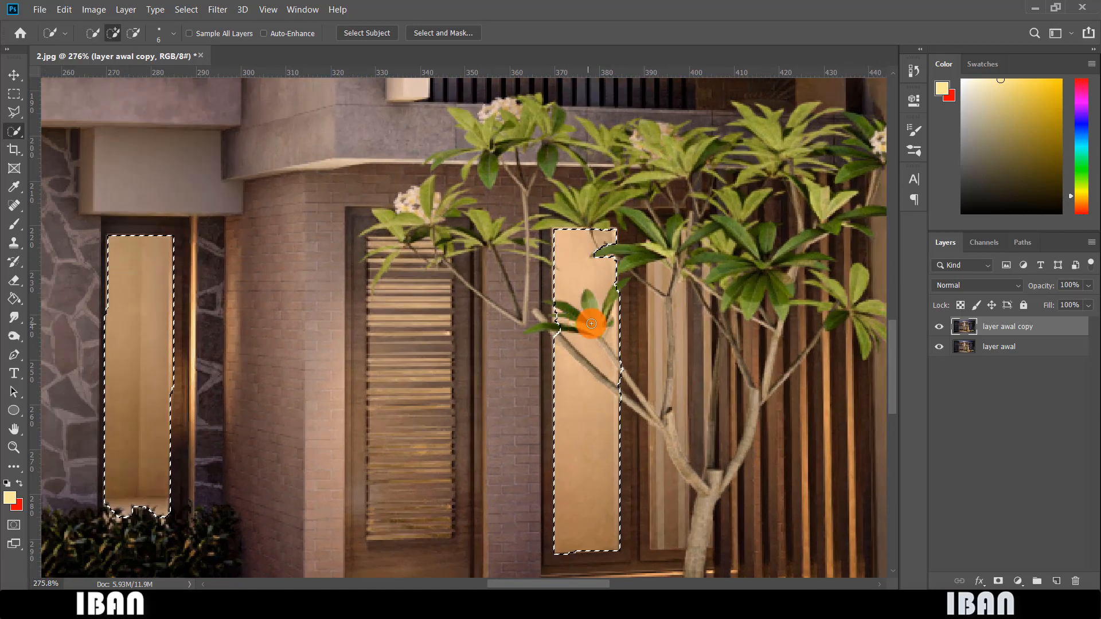
pyautogui.scroll(2, 604, 248)
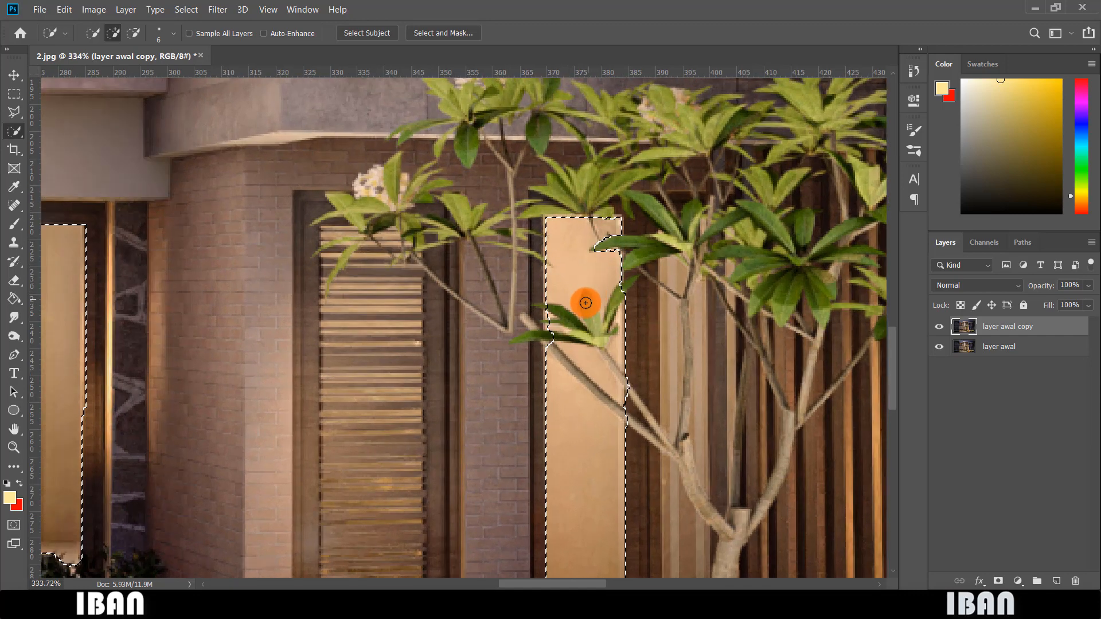
pyautogui.moveTo(552, 315); pyautogui.dragTo(558, 319)
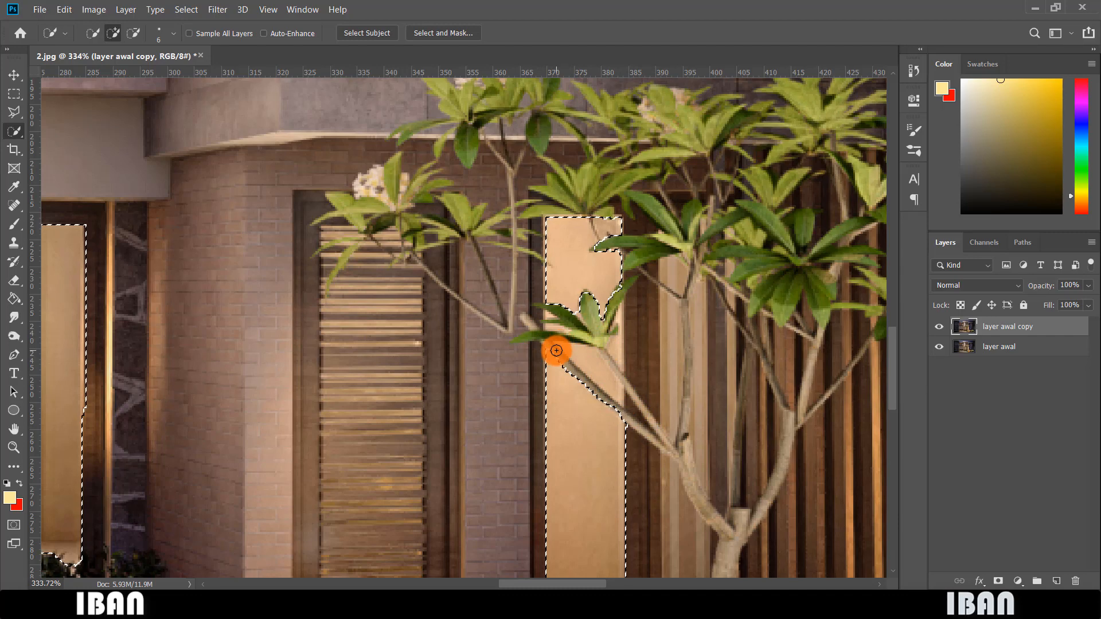
pyautogui.scroll(-1, 594, 300)
pyautogui.scroll(-2, 599, 302)
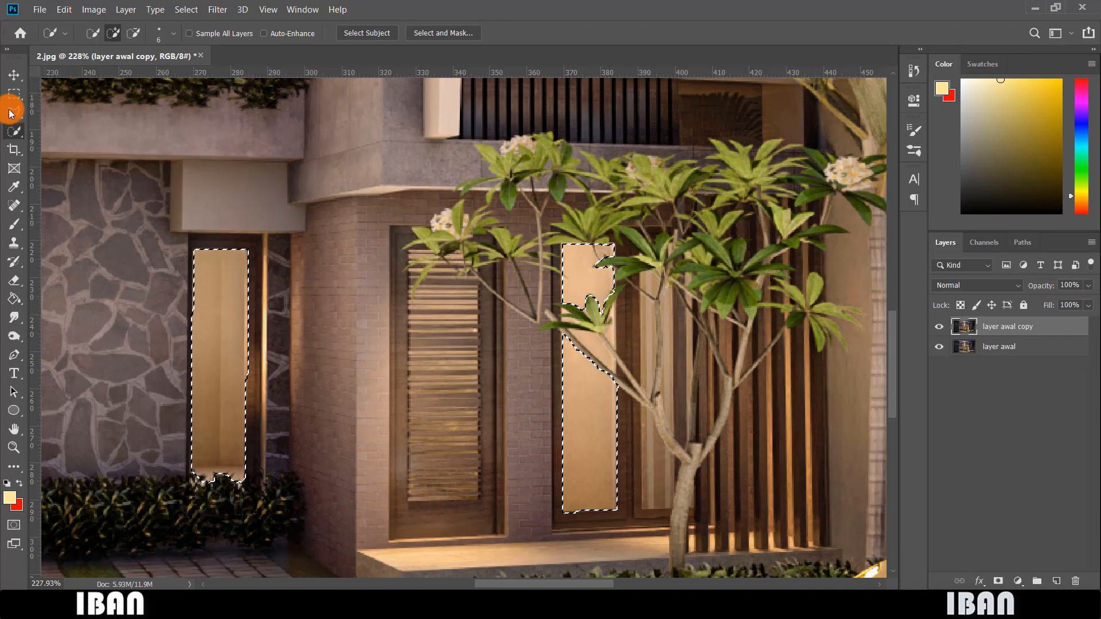
# Step: Add the remaining bits of glass between the tree's leaves and branches to the selection with the Magic Wand tool
pyautogui.rightClick(15, 132)
pyautogui.click(83, 144)
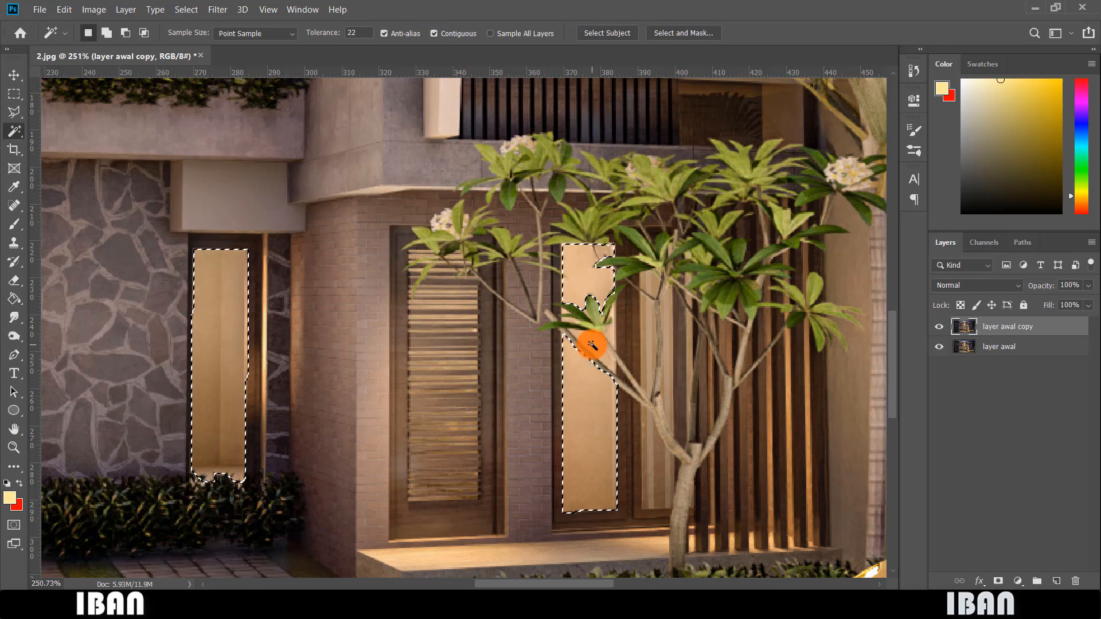
pyautogui.scroll(3, 591, 344)
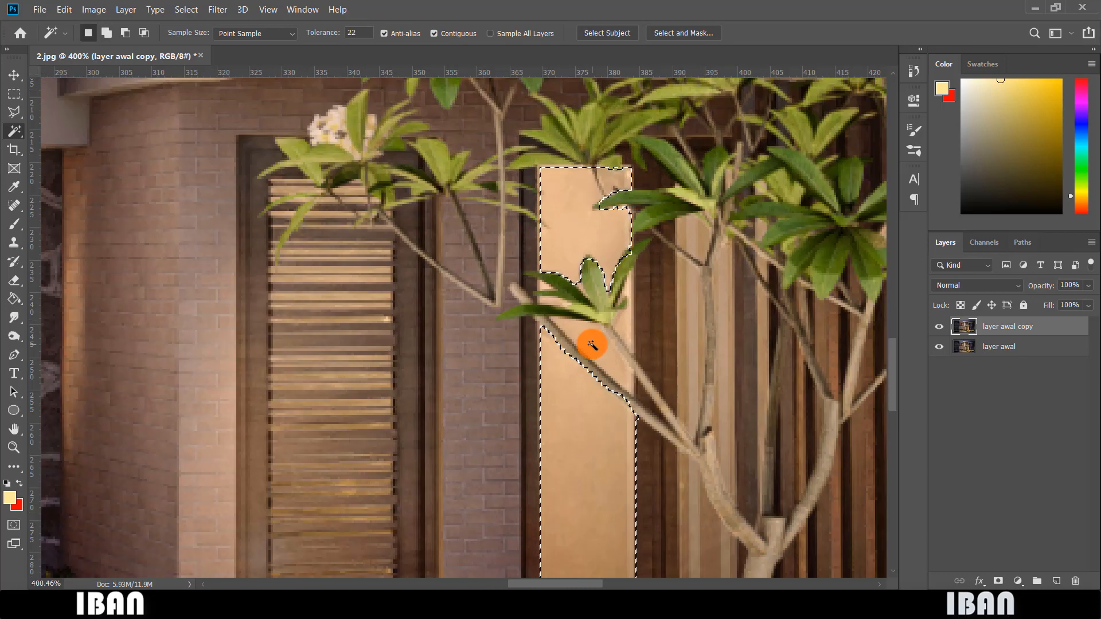
pyautogui.scroll(5, 591, 344)
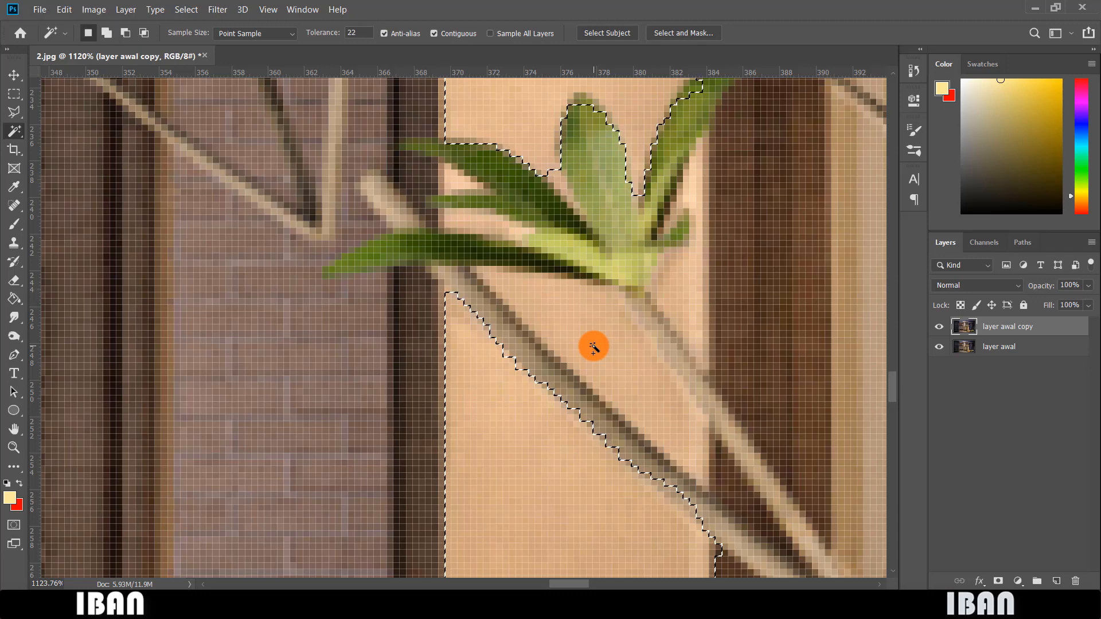
pyautogui.keyDown('shift'); pyautogui.click(593, 345); pyautogui.keyUp('shift')
pyautogui.scroll(-5, 594, 345)
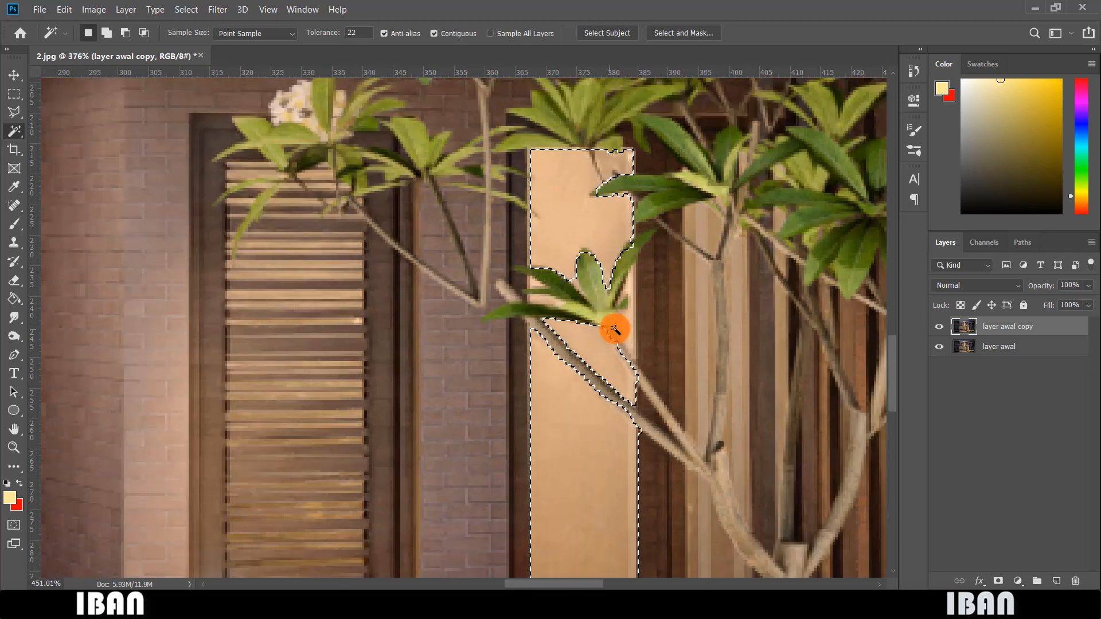
pyautogui.scroll(1, 613, 330)
pyautogui.scroll(3, 532, 289)
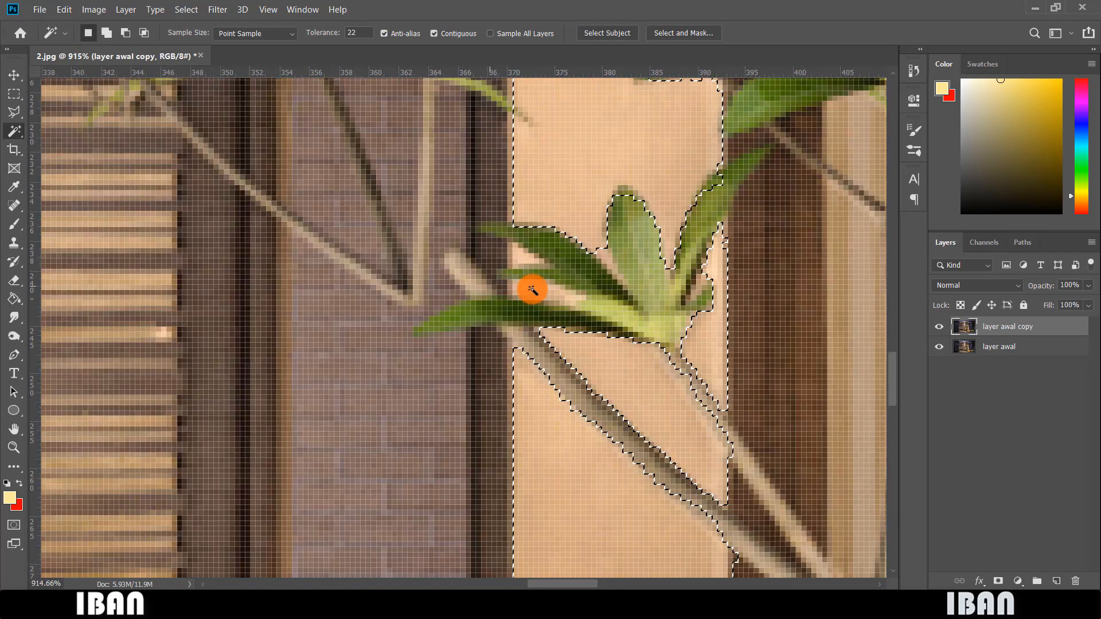
pyautogui.scroll(-2, 532, 286)
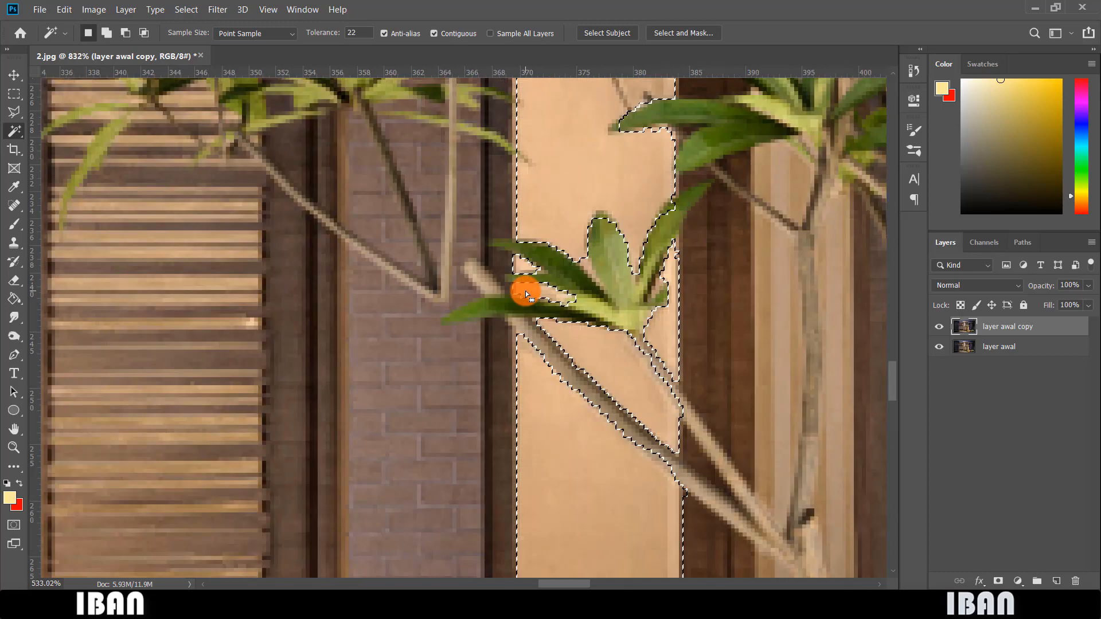
# Step: Add the narrow lit glass strip beside the upper-floor vertical slats to the selection
pyautogui.scroll(-7, 526, 293)
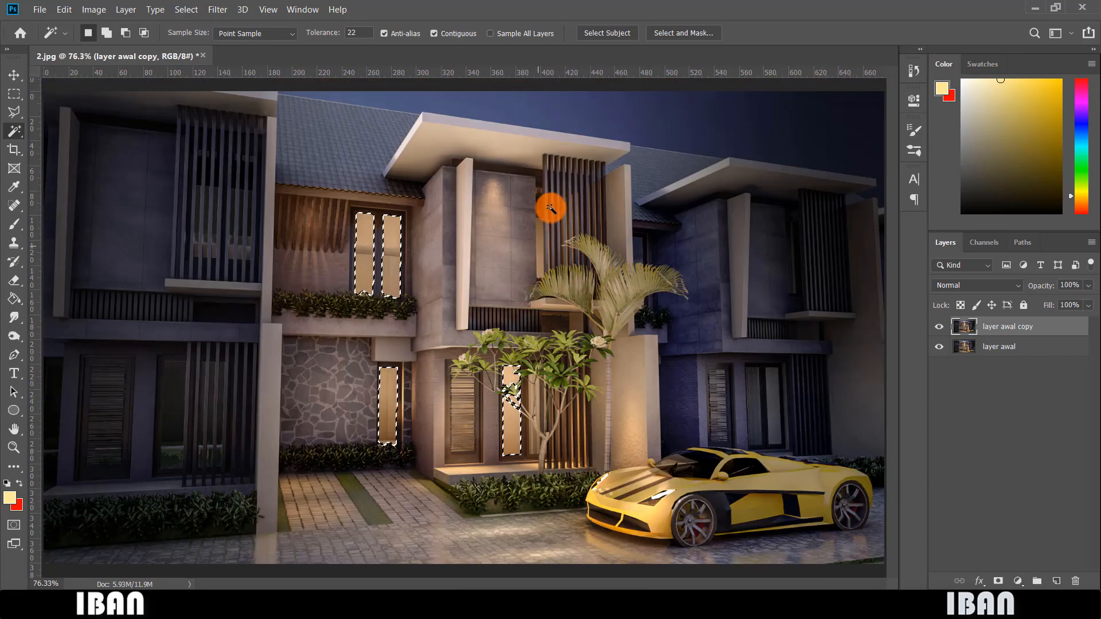
pyautogui.scroll(5, 549, 209)
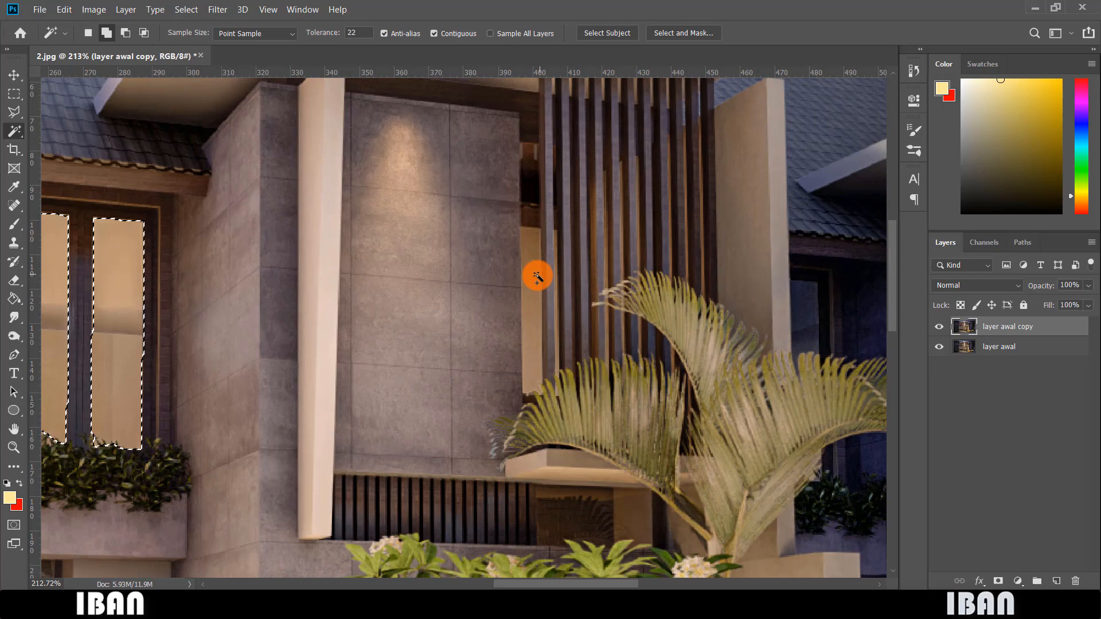
pyautogui.keyDown('shift'); pyautogui.click(537, 278); pyautogui.keyUp('shift')
pyautogui.keyDown('shift'); pyautogui.click(535, 345); pyautogui.keyUp('shift')
pyautogui.scroll(2, 539, 232)
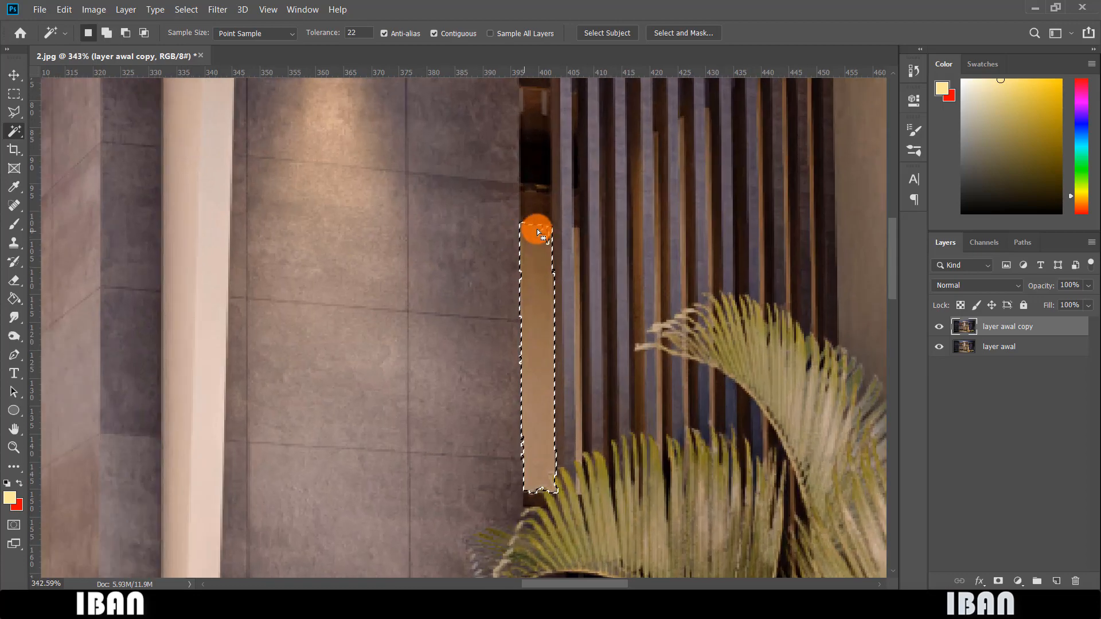
# Step: Copy the selected window glass to a new layer and hide the layers "layer awal copy" and "layer awal"
pyautogui.scroll(-6, 539, 232)
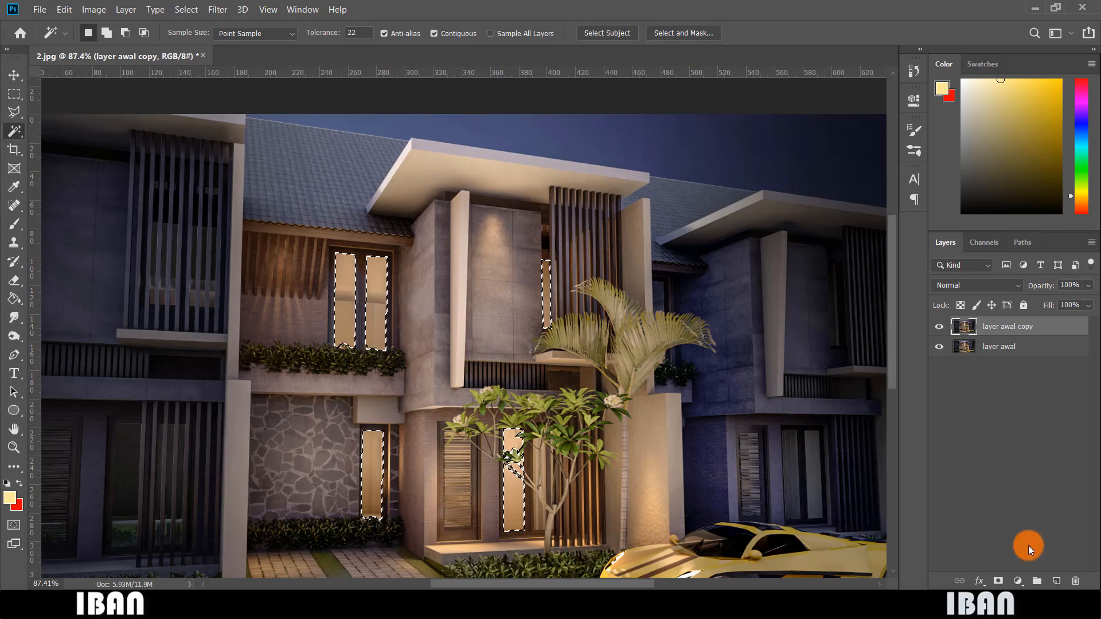
pyautogui.hotkey('ctrl', 'j')
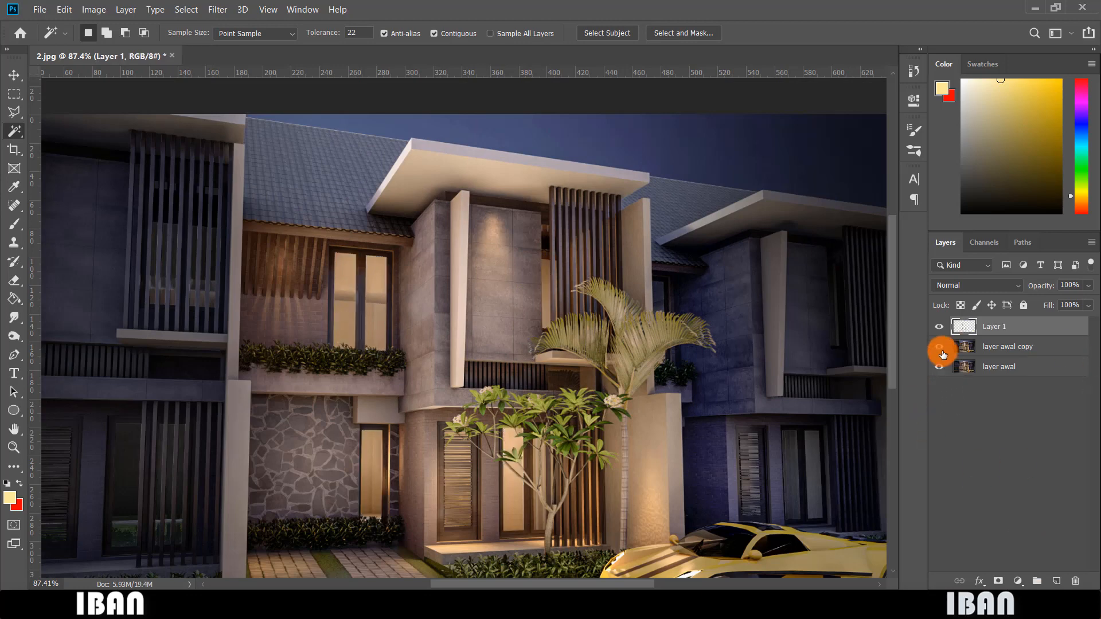
pyautogui.click(940, 366)
pyautogui.scroll(-2, 312, 354)
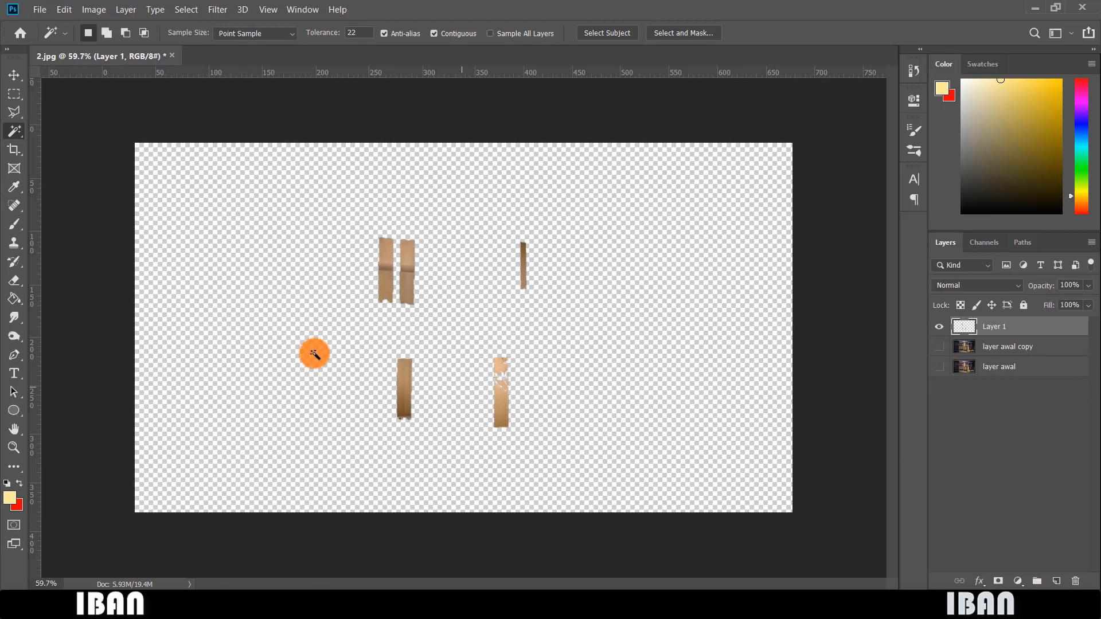
# Step: Show the layers "layer awal copy" and "layer awal" again and rename the isolated glass layer "jendela"
pyautogui.scroll(3, 413, 260)
pyautogui.scroll(-1, 392, 266)
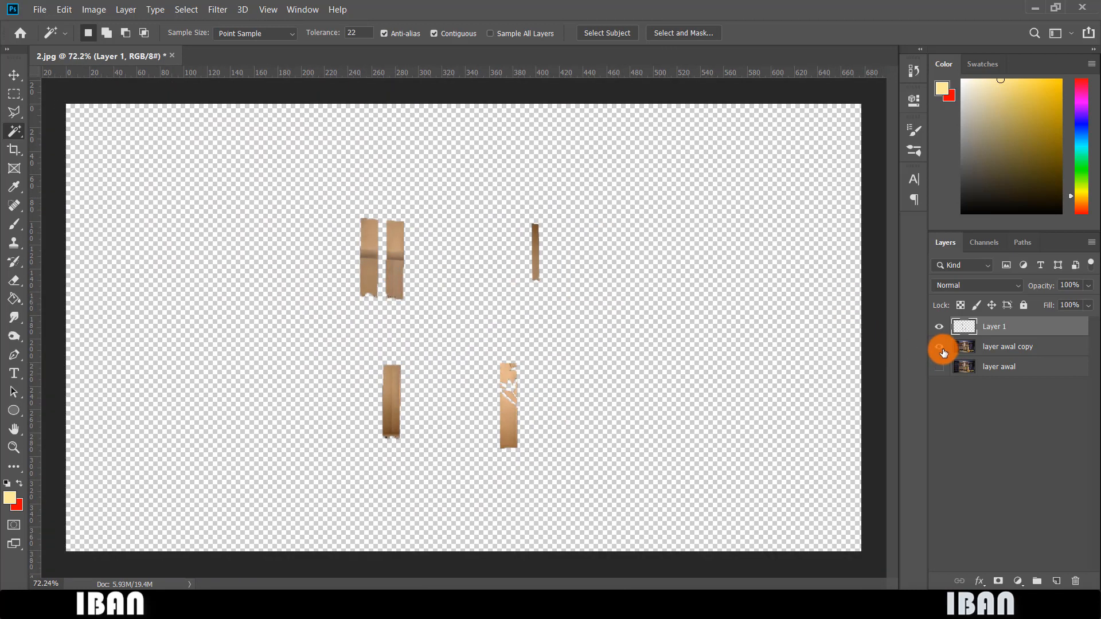
pyautogui.click(940, 366)
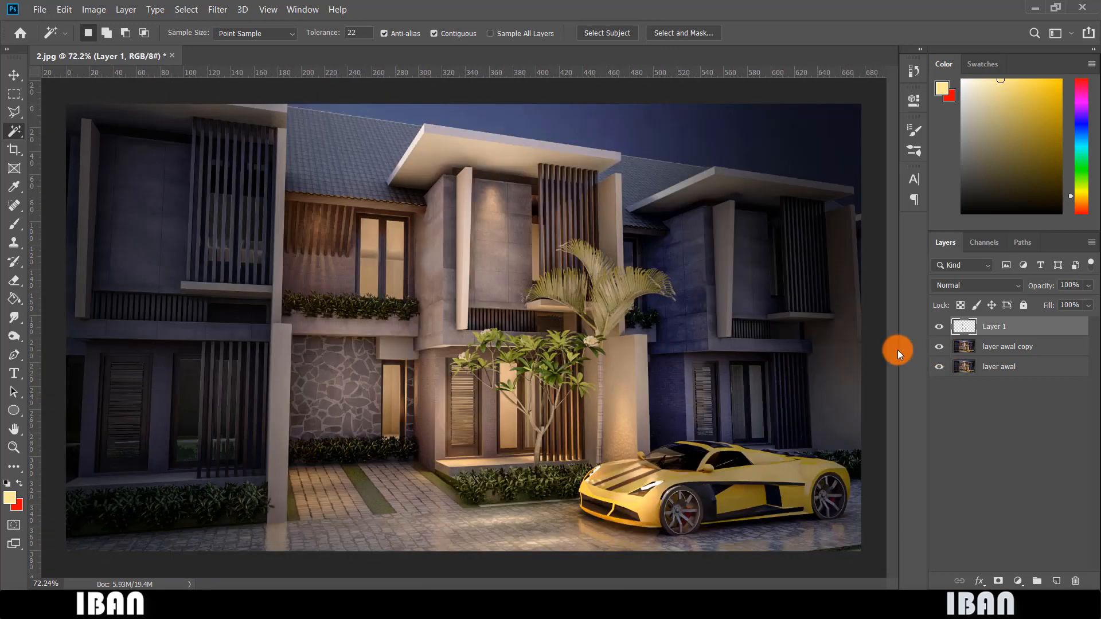
pyautogui.click(1000, 347)
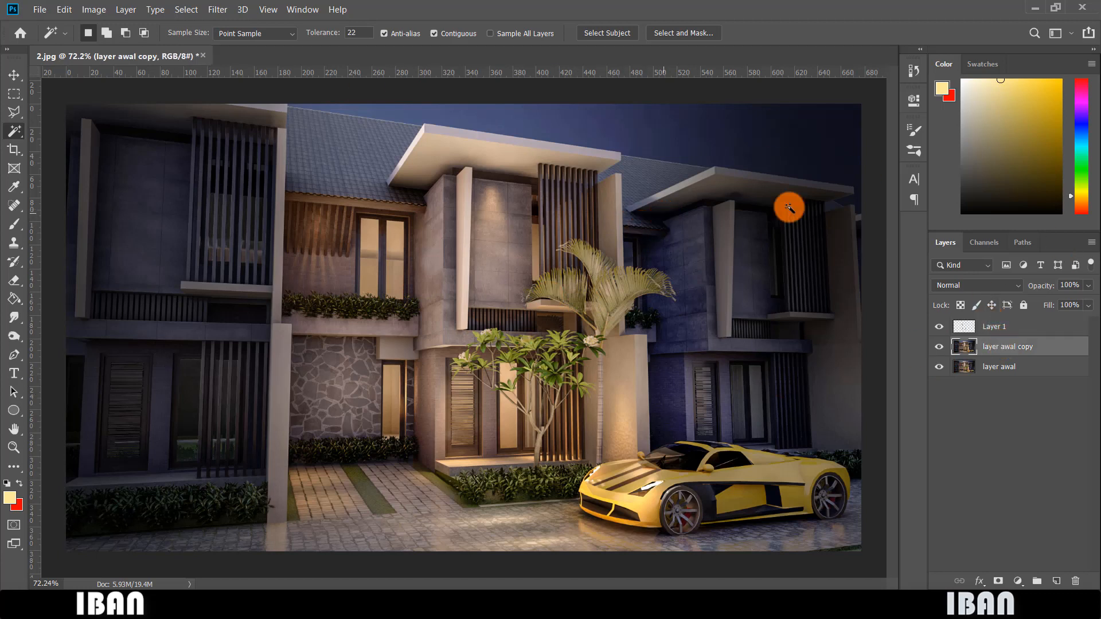
pyautogui.click(1008, 325)
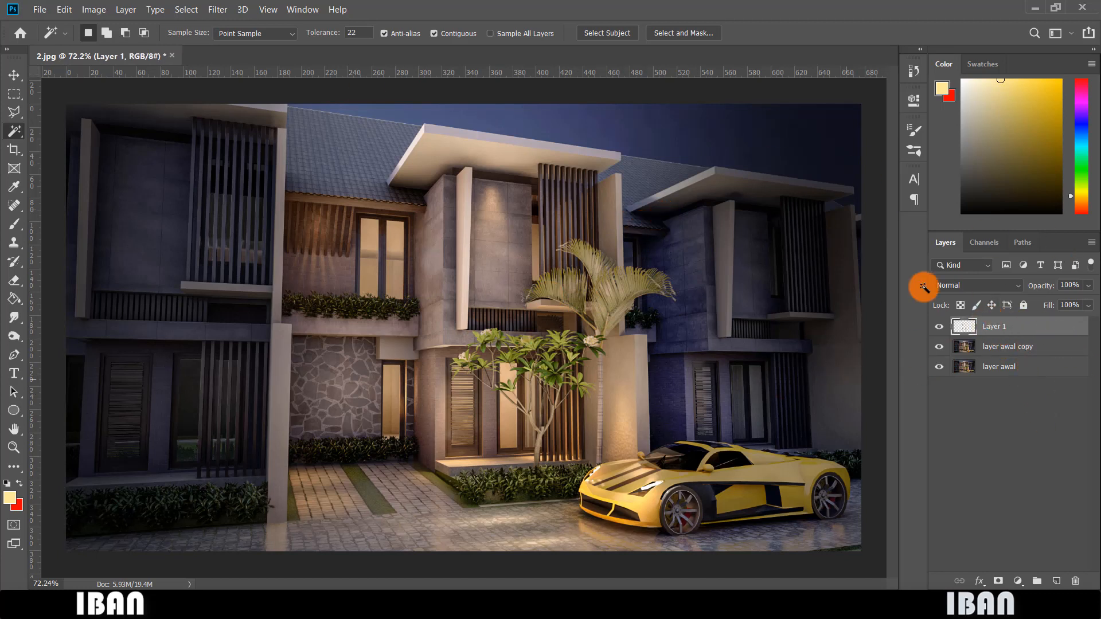
pyautogui.click(1015, 327)
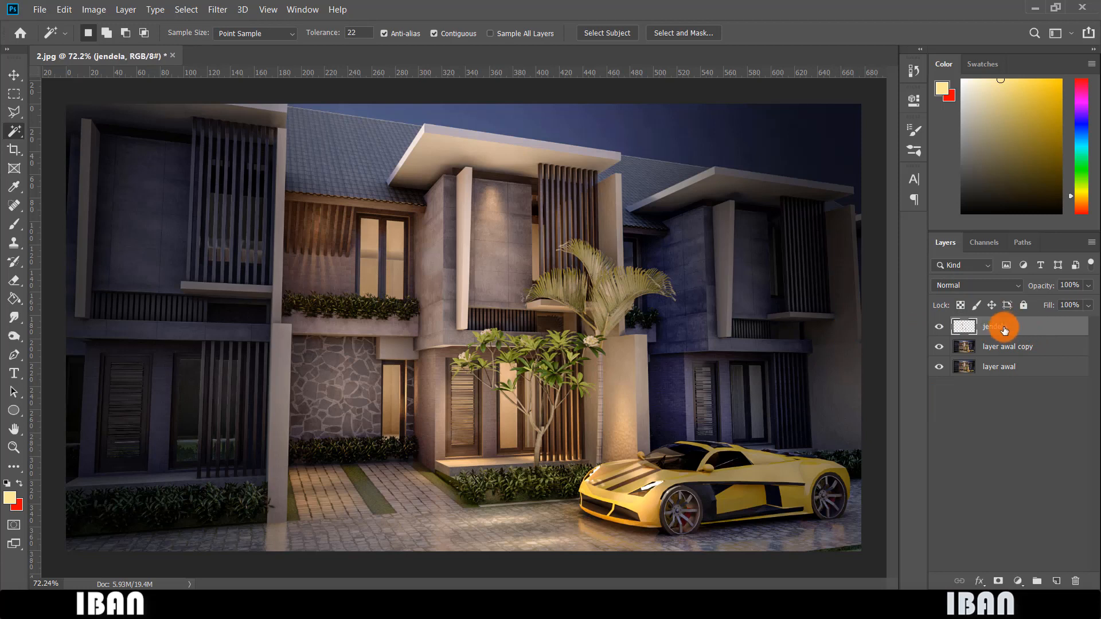
# Step: Set up the Brush tool with the 200 px soft round tip and the Color Dodge blending mode
pyautogui.click(16, 227)
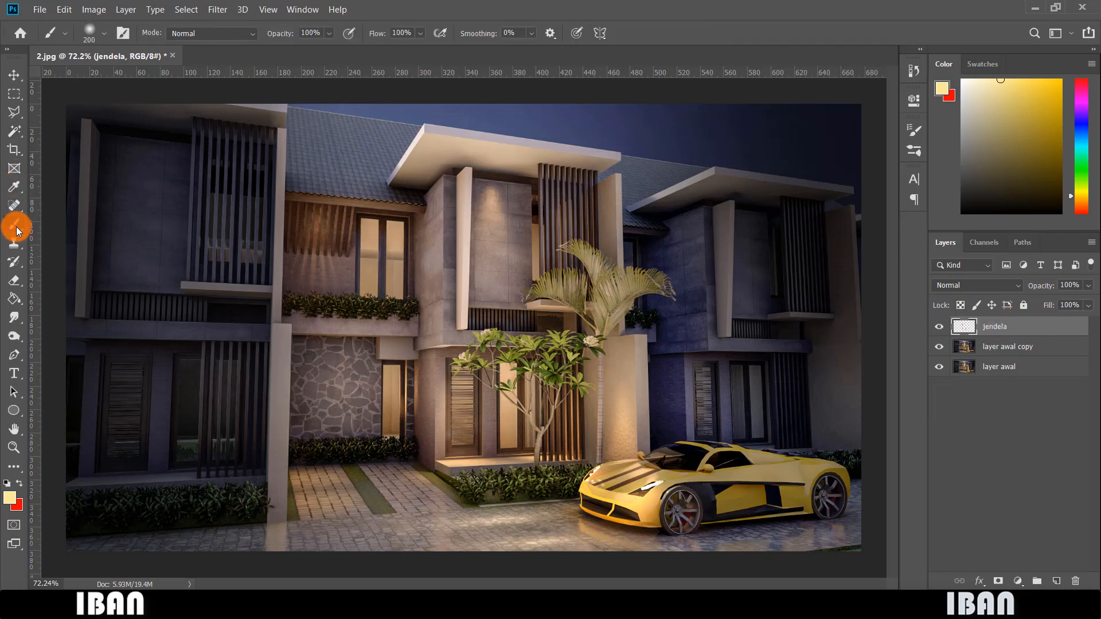
pyautogui.rightClick(17, 231)
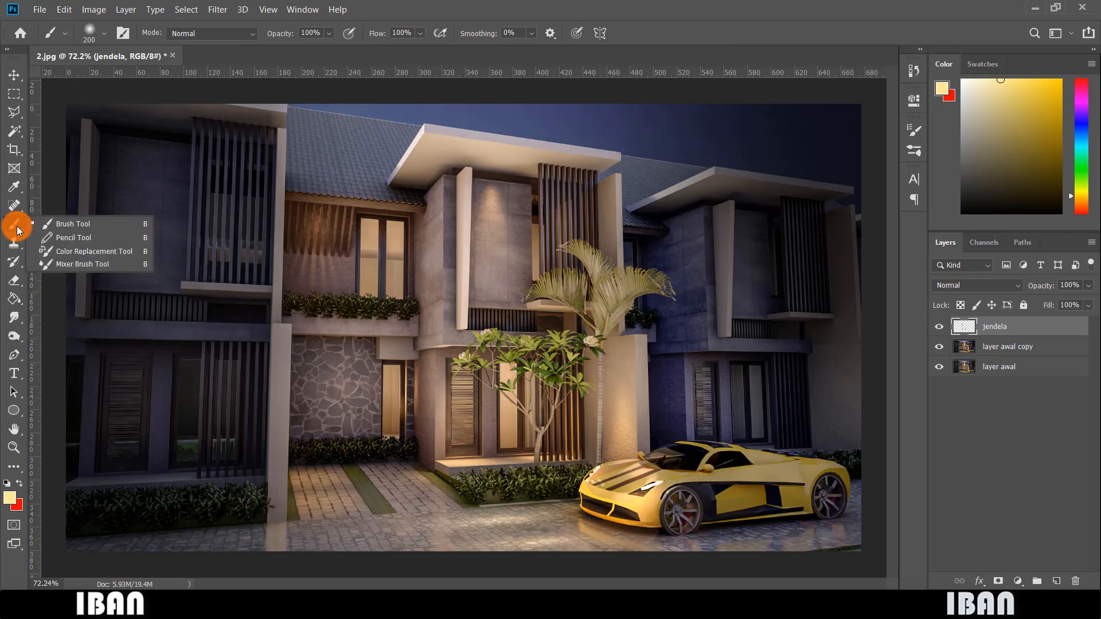
pyautogui.click(90, 33)
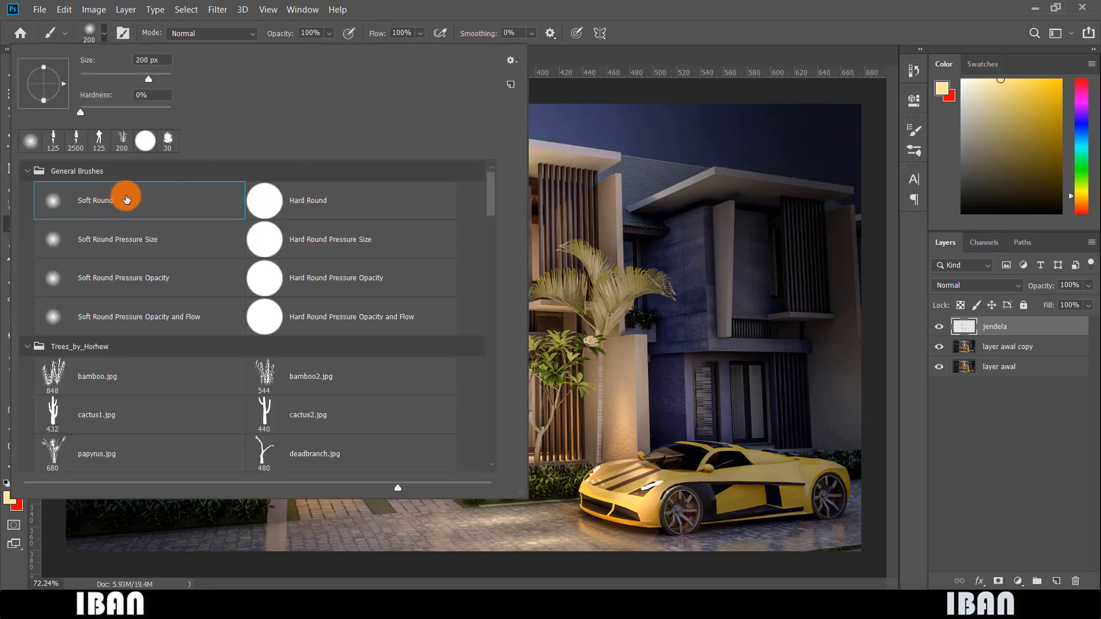
pyautogui.click(27, 346)
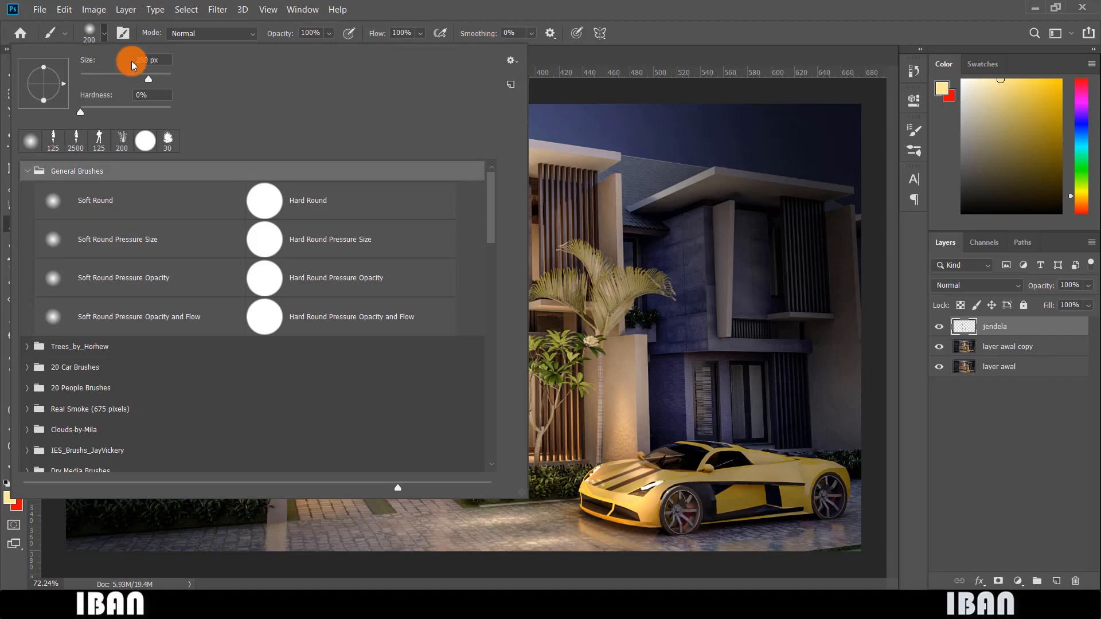
pyautogui.click(503, 5)
pyautogui.click(232, 35)
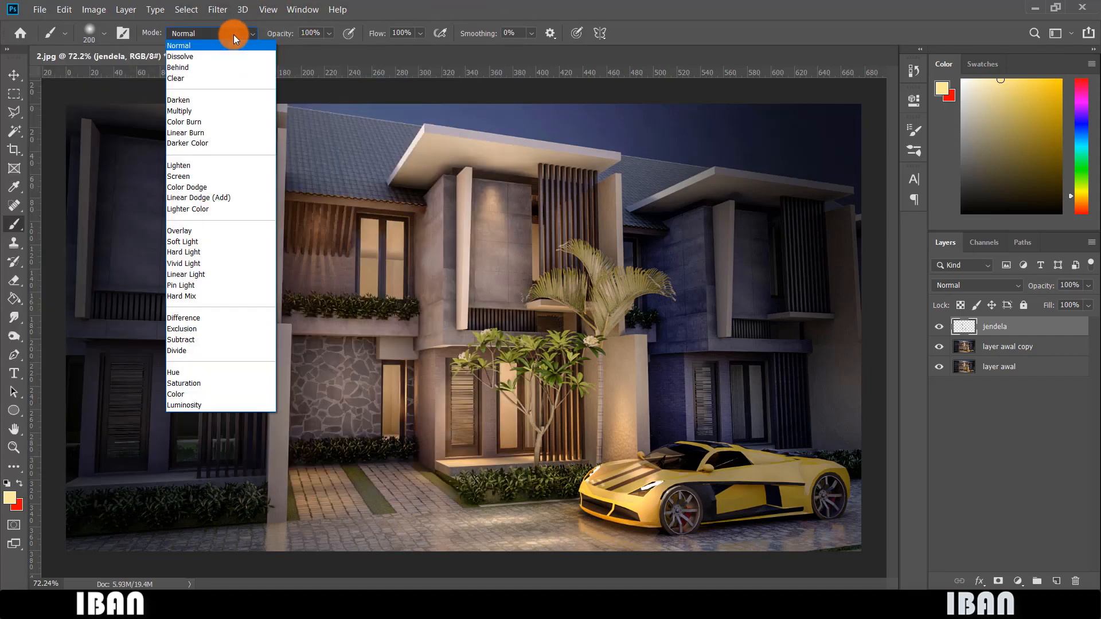
pyautogui.click(208, 189)
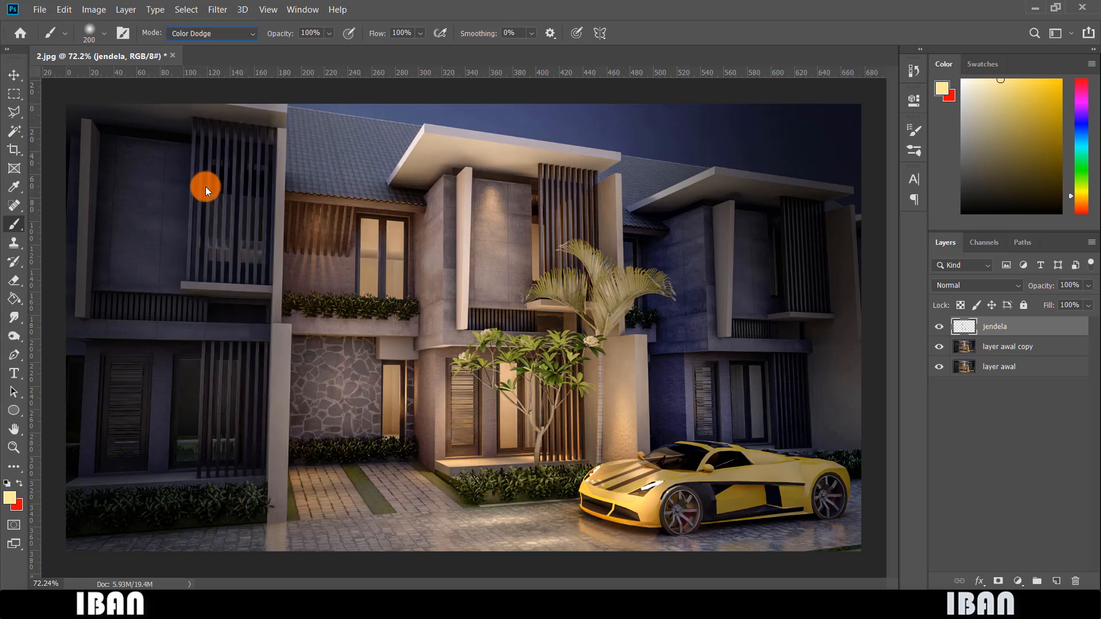
# Step: Sample a light orange from the rendering and lighten the foreground colour to a pale warm cream
pyautogui.keyDown('alt'); pyautogui.click(630, 475); pyautogui.keyUp('alt')
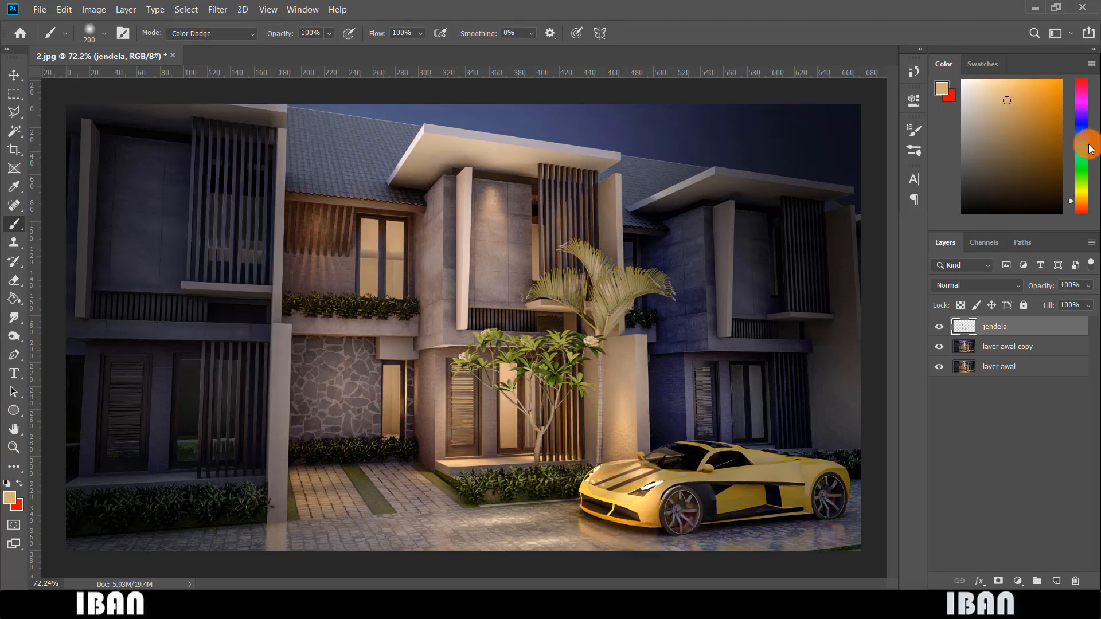
pyautogui.click(1080, 189)
pyautogui.click(1080, 199)
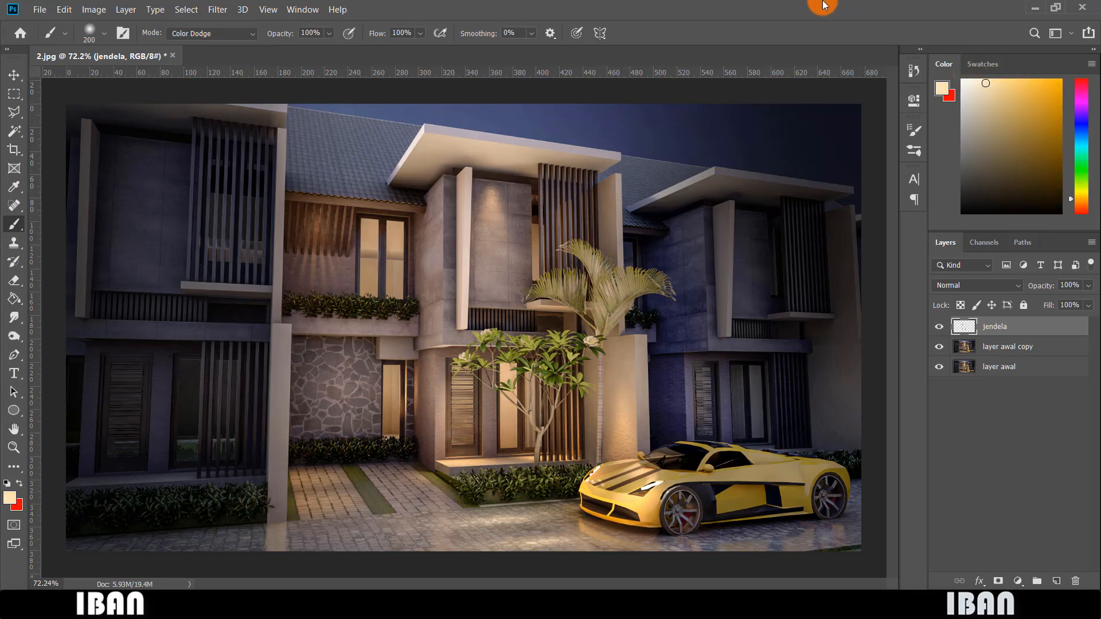
# Step: Load the contents of the "jendela" layer as a selection around the window glass
pyautogui.scroll(3, 516, 191)
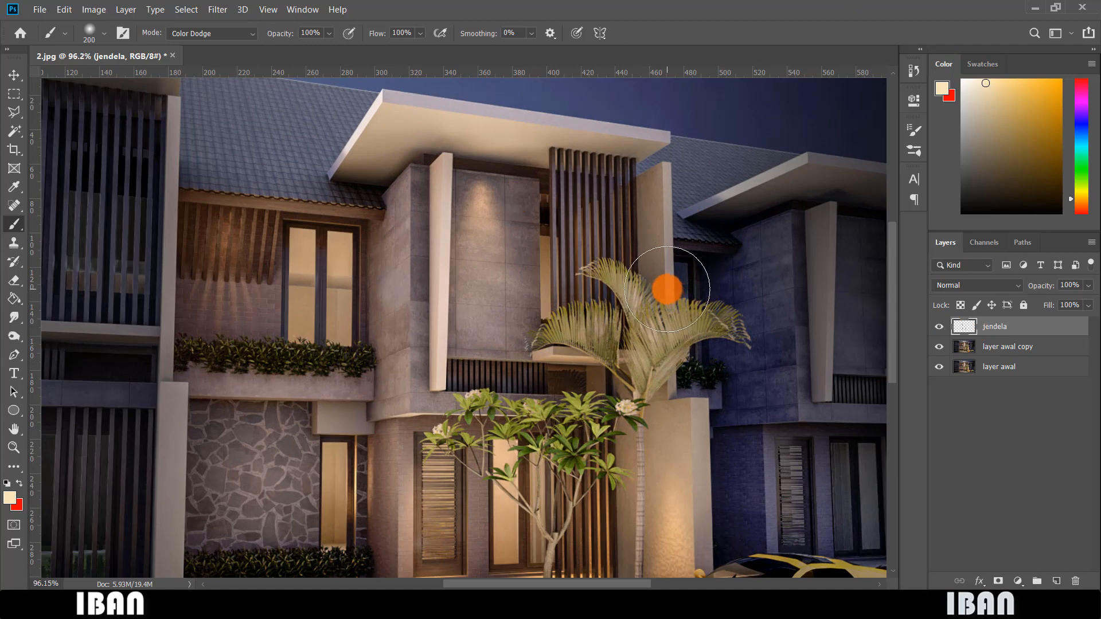
pyautogui.scroll(-2, 666, 289)
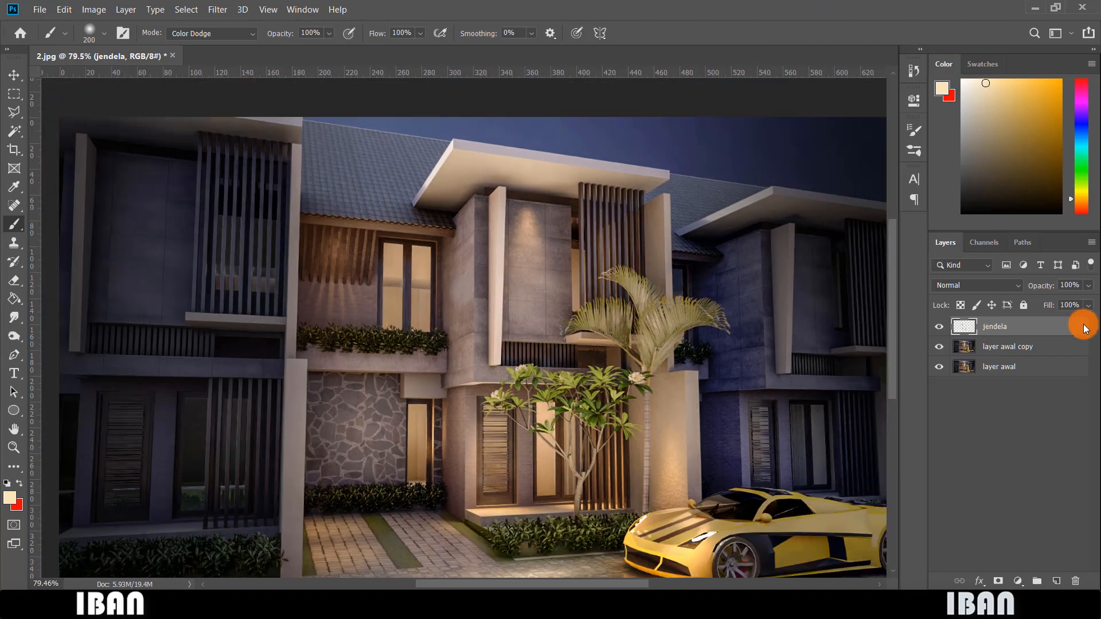
pyautogui.keyDown('ctrl'); pyautogui.click(964, 331); pyautogui.keyUp('ctrl')
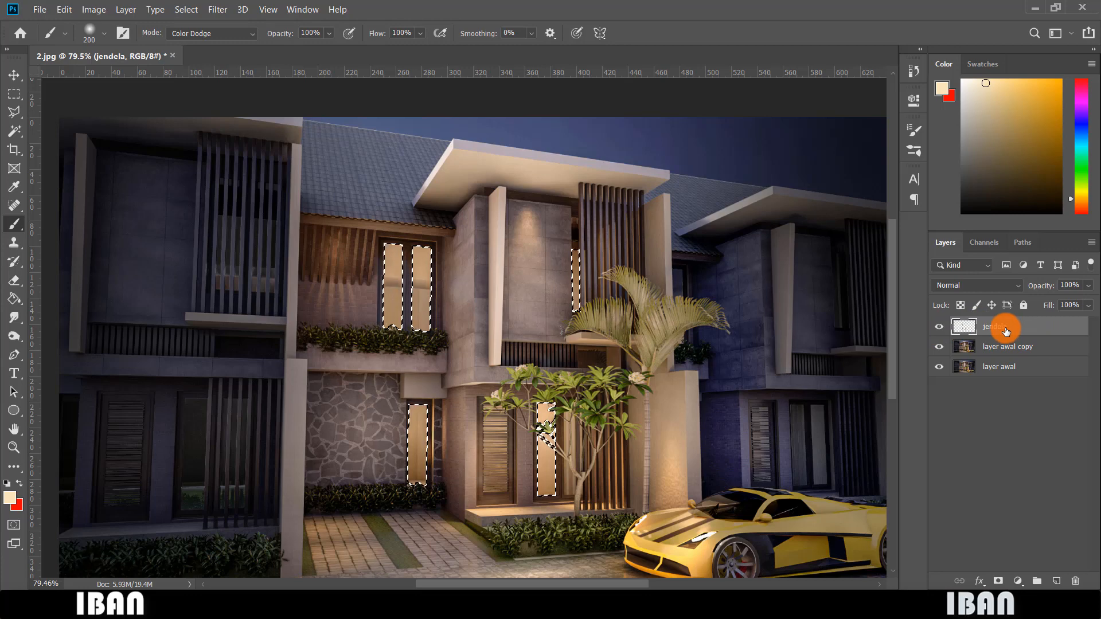
pyautogui.scroll(3, 463, 254)
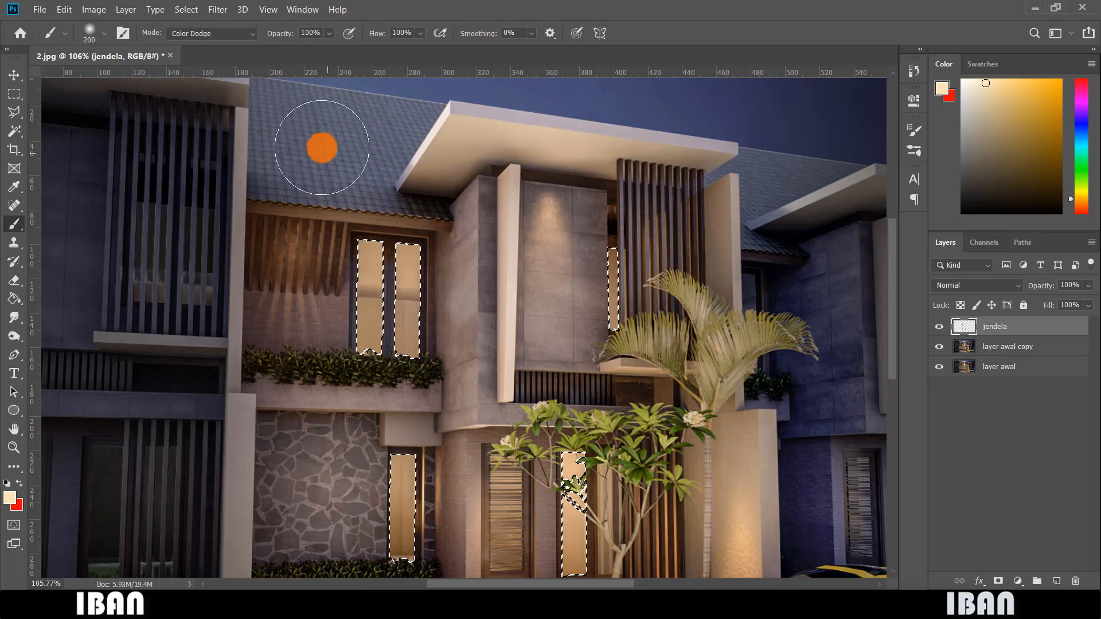
# Step: Try brightening the selected window glass with the brush at 100% opacity and undo the strokes
pyautogui.moveTo(321, 147); pyautogui.dragTo(587, 499)
pyautogui.scroll(-2, 345, 325)
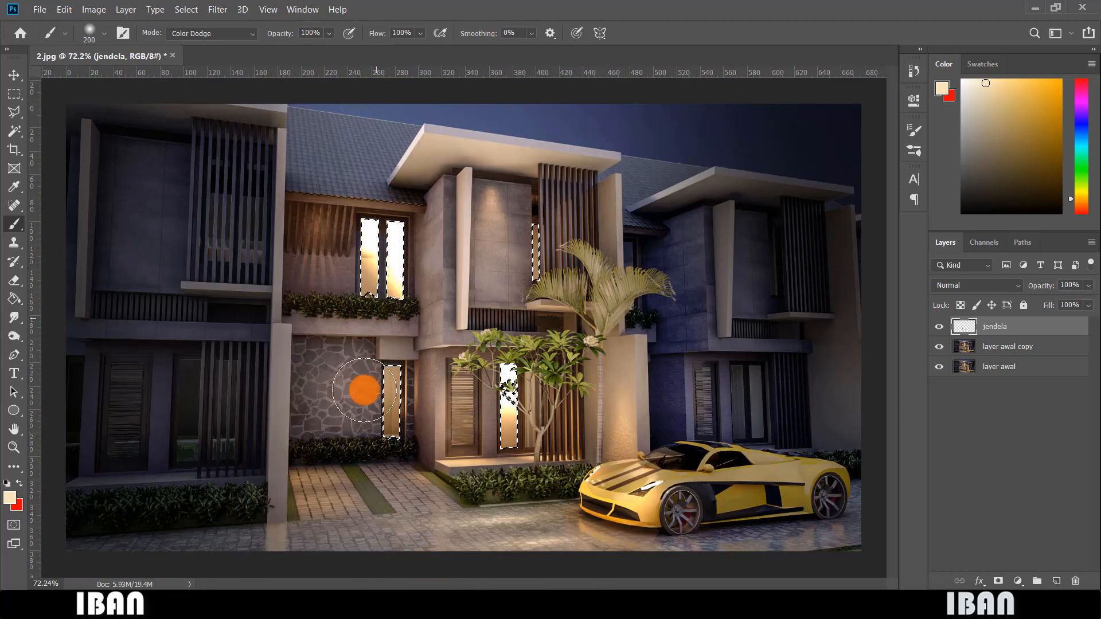
pyautogui.moveTo(363, 390)
pyautogui.mouseDown()
pyautogui.moveTo(407, 489)
pyautogui.moveTo(527, 388)
pyautogui.mouseUp()
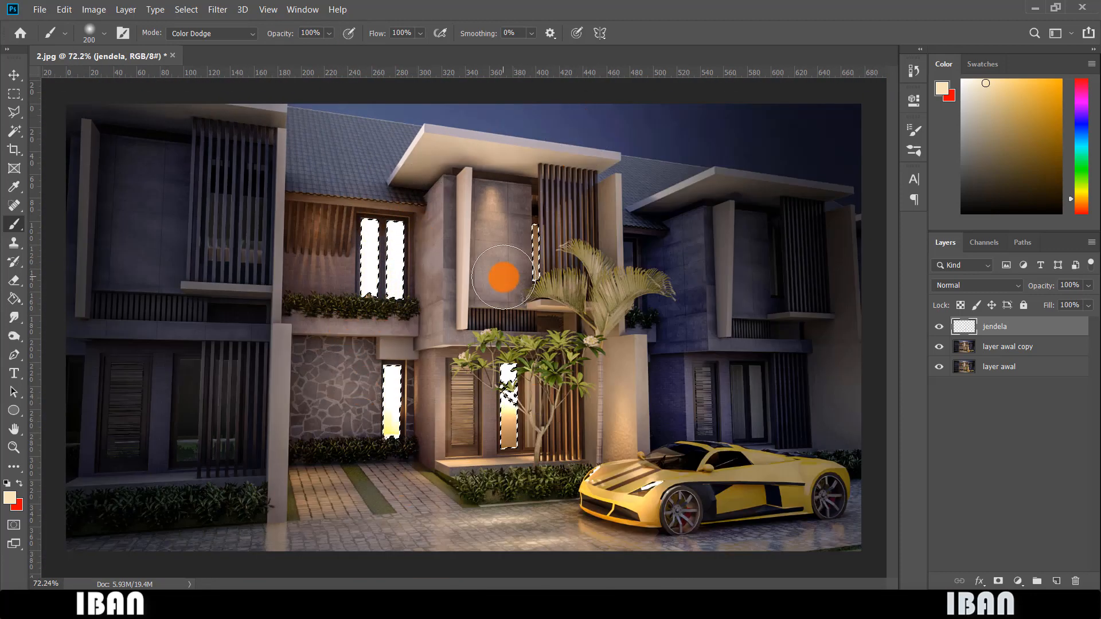
pyautogui.hotkey('ctrl', 'z')
pyautogui.hotkey('ctrl', 'z')
pyautogui.hotkey('ctrl', 'z')
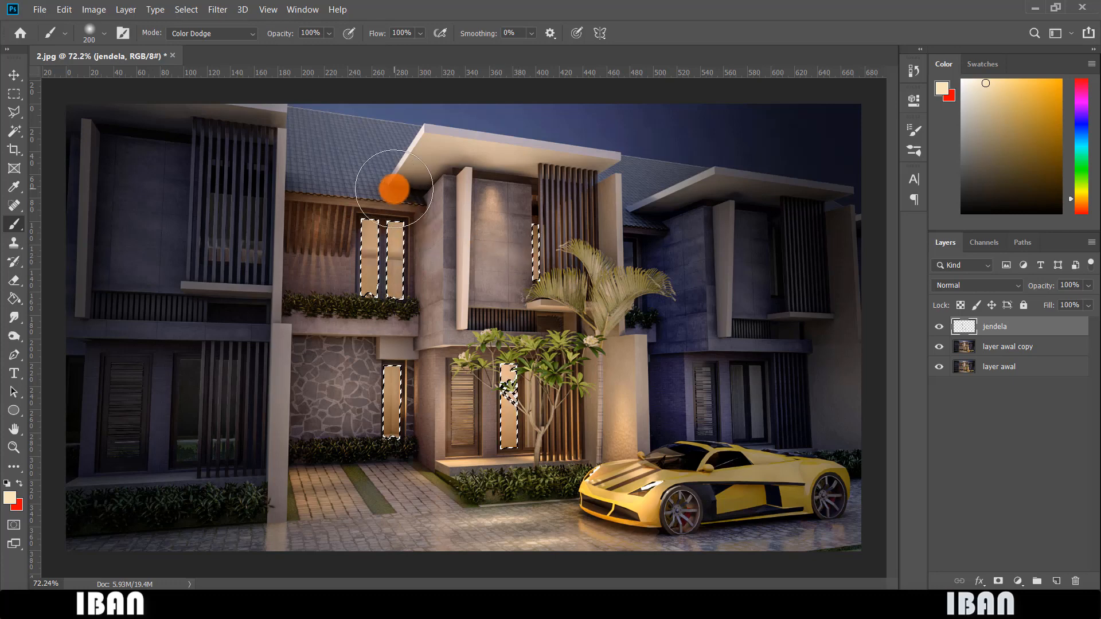
# Step: Set the brush opacity to 15% and enlarge the brush to 400 px
pyautogui.scroll(3, 394, 188)
pyautogui.click(314, 32)
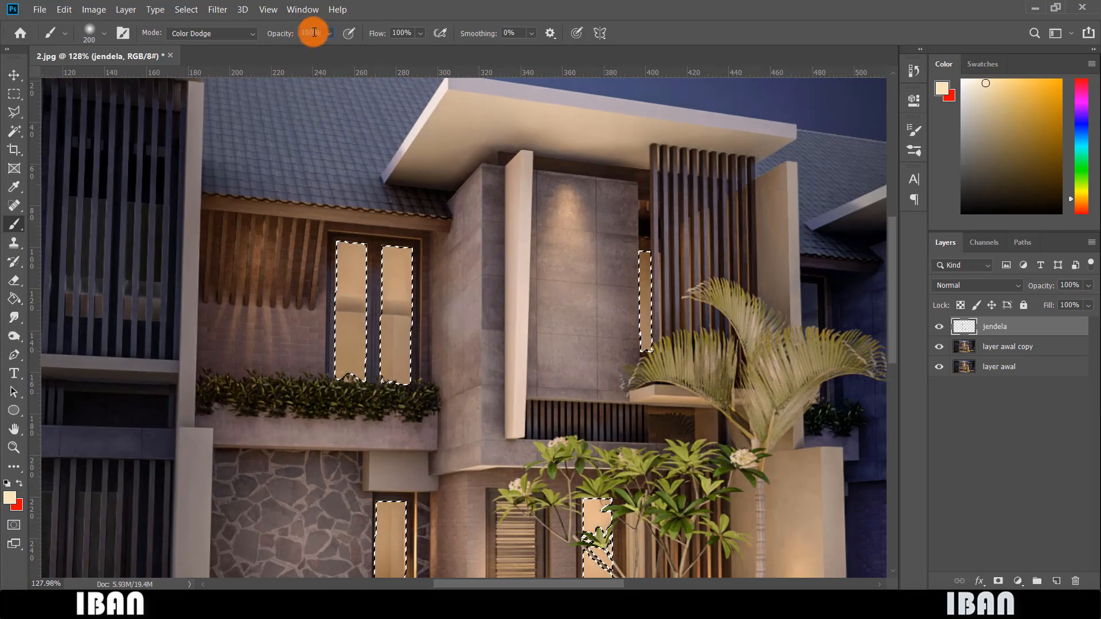
pyautogui.write('15')
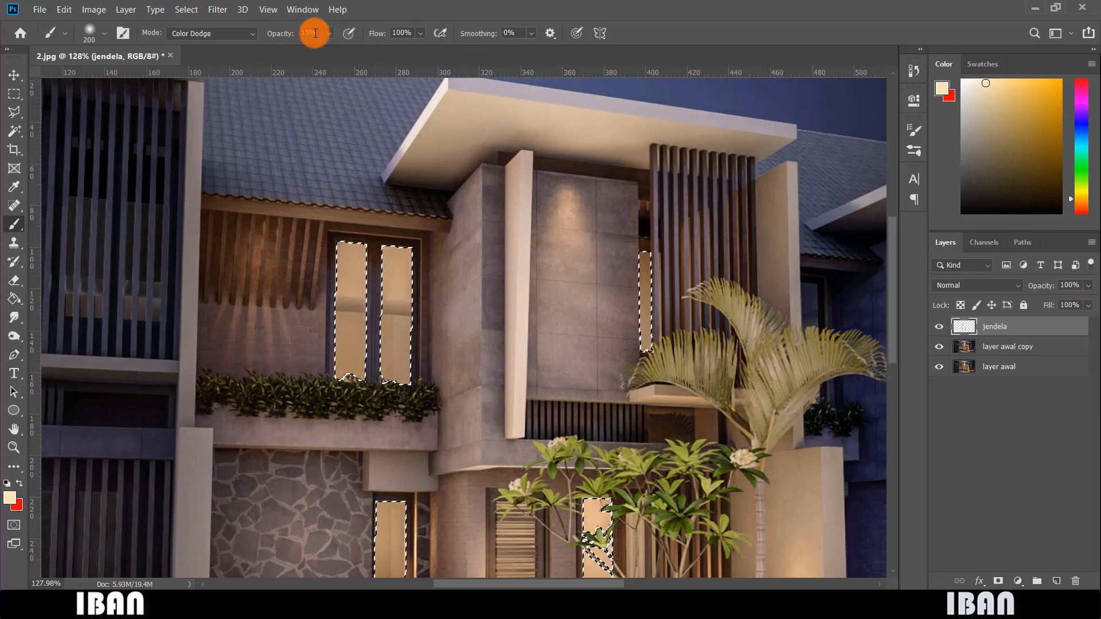
pyautogui.press(']')
pyautogui.press(']')
pyautogui.press(']')
pyautogui.scroll(-3, 340, 214)
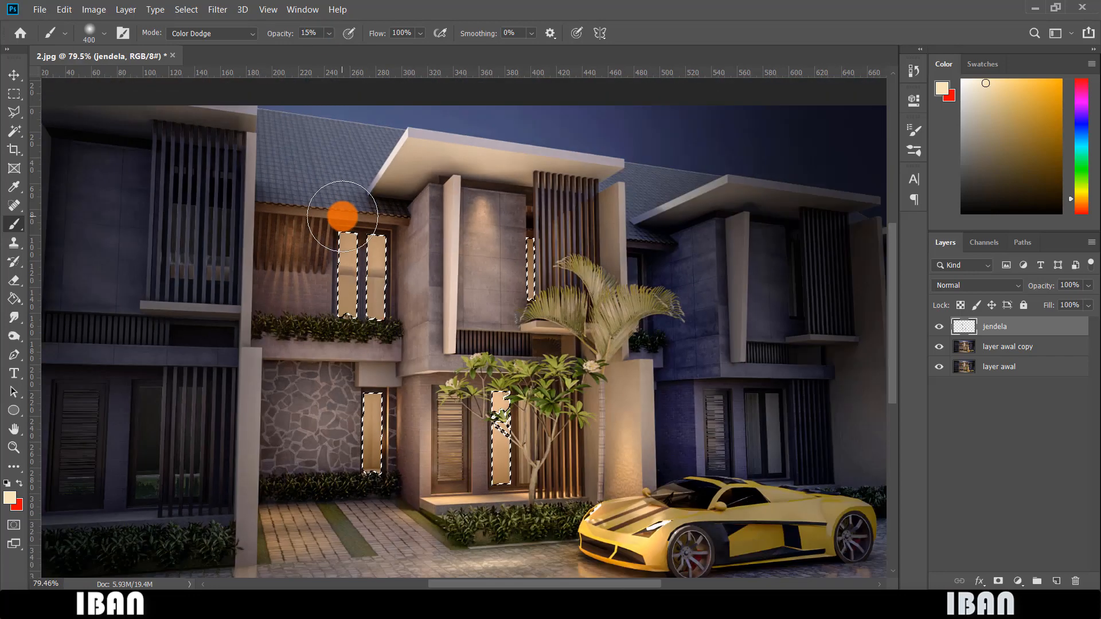
# Step: Enlarge the brush to 600 px and gently brighten the paired upper-floor glass panes
pyautogui.press(']')
pyautogui.press(']')
pyautogui.scroll(-2, 369, 228)
pyautogui.scroll(1, 400, 172)
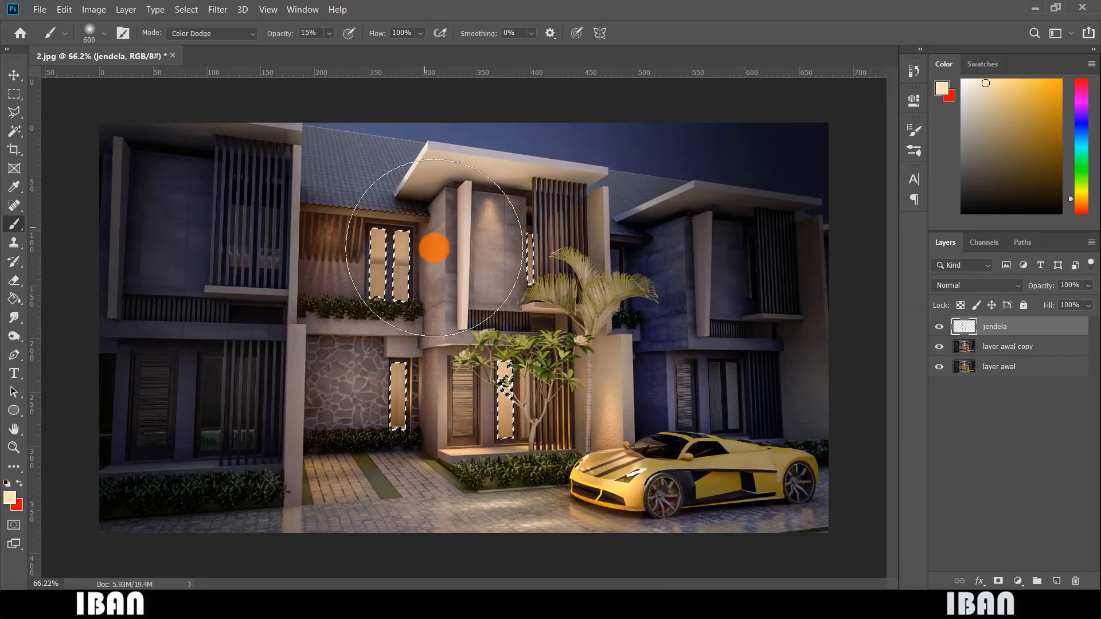
pyautogui.scroll(-1, 434, 248)
pyautogui.scroll(1, 421, 196)
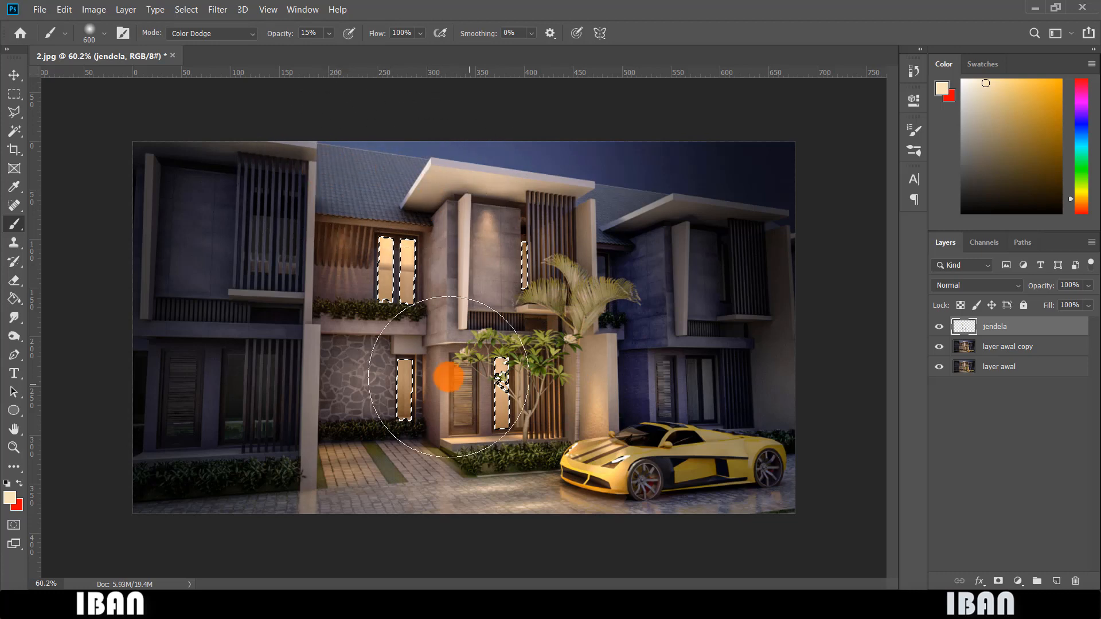
# Step: Brighten the narrow upper-floor glass strip beside the vertical slats, resizing the brush to about 500 px for the strokes
pyautogui.press(']')
pyautogui.press(']')
pyautogui.press(']')
pyautogui.press('[')
pyautogui.press('[')
pyautogui.press('[')
pyautogui.press('[')
pyautogui.press('[')
pyautogui.press('[')
pyautogui.press('[')
pyautogui.press('[')
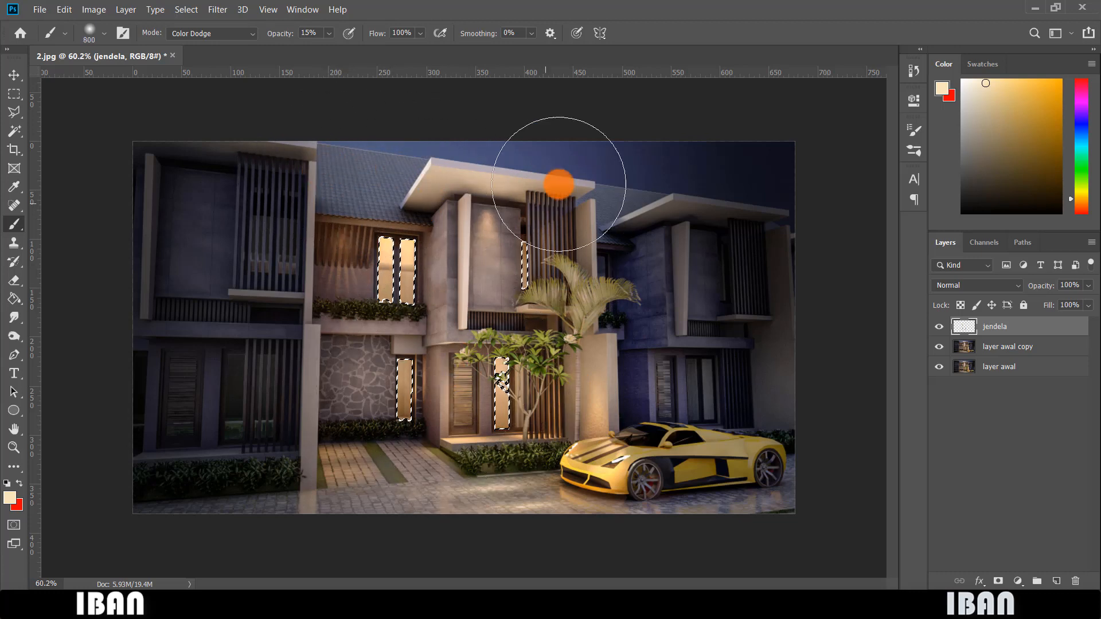
pyautogui.press(']')
pyautogui.press(']')
pyautogui.press(']')
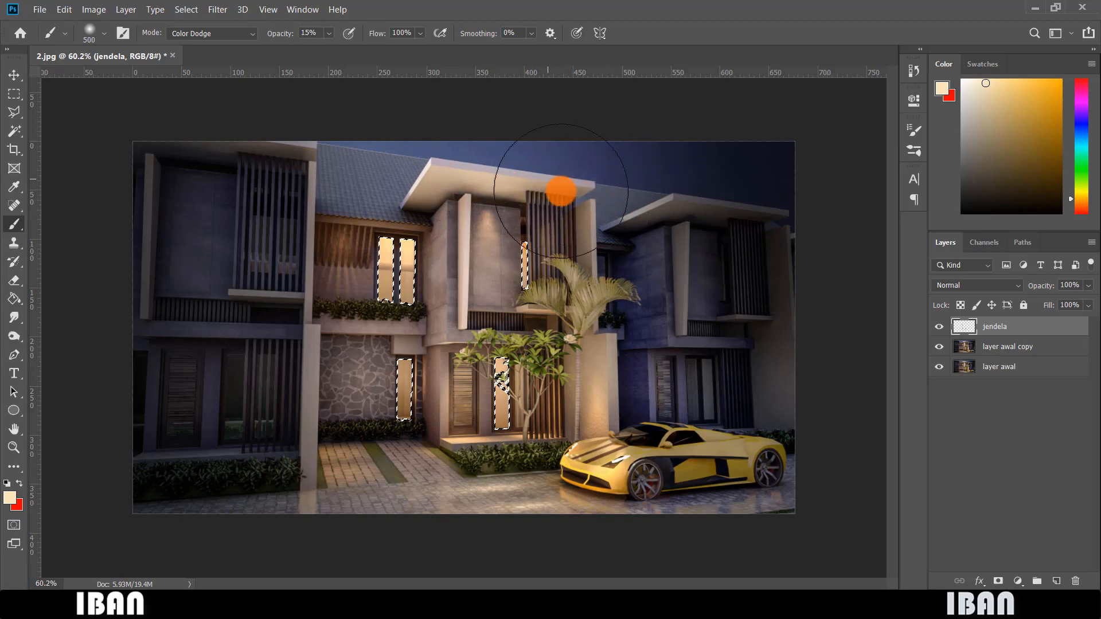
pyautogui.press('[')
pyautogui.press('[')
pyautogui.press('[')
pyautogui.press('[')
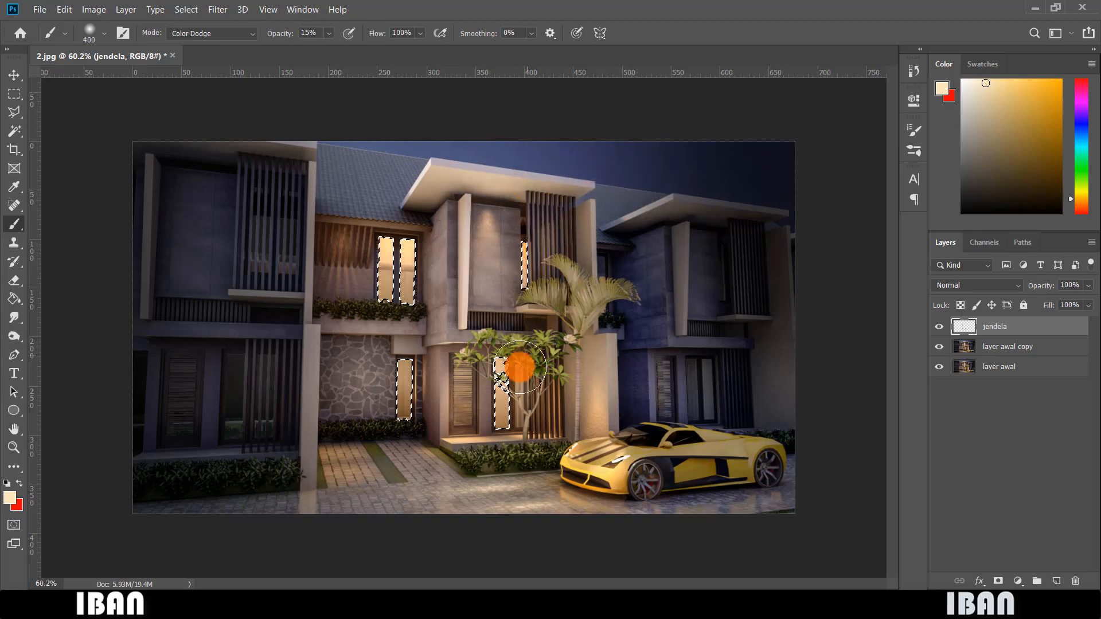
# Step: Brighten the ground-floor glass panes with a smaller brush of 125 to 175 px and clear the selection
pyautogui.scroll(6, 502, 356)
pyautogui.press('[')
pyautogui.press('[')
pyautogui.press('[')
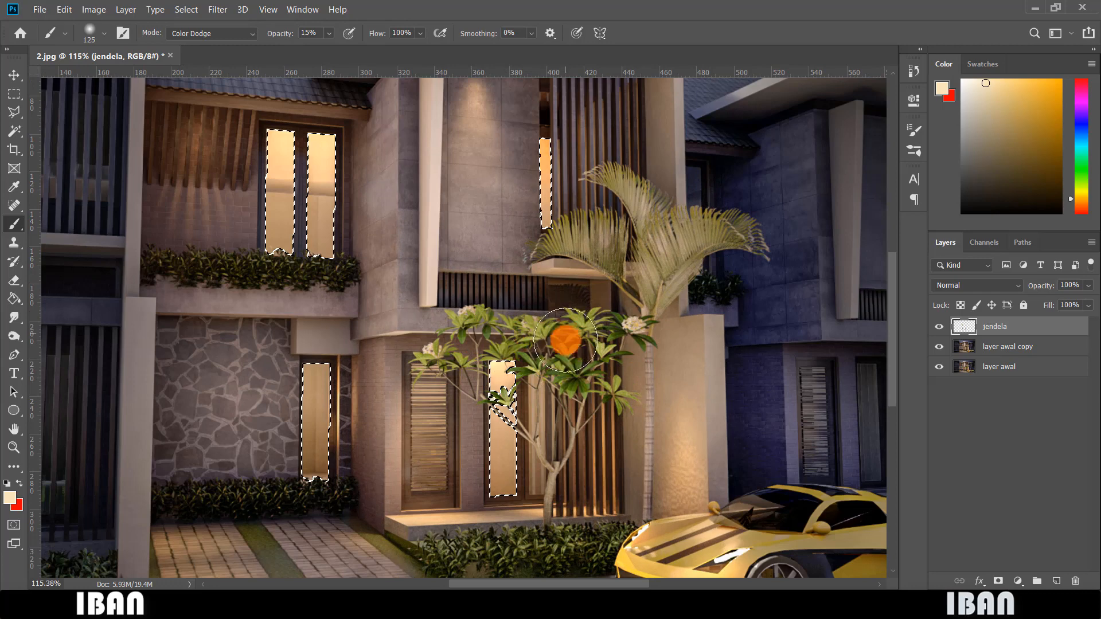
pyautogui.press(']')
pyautogui.press(']')
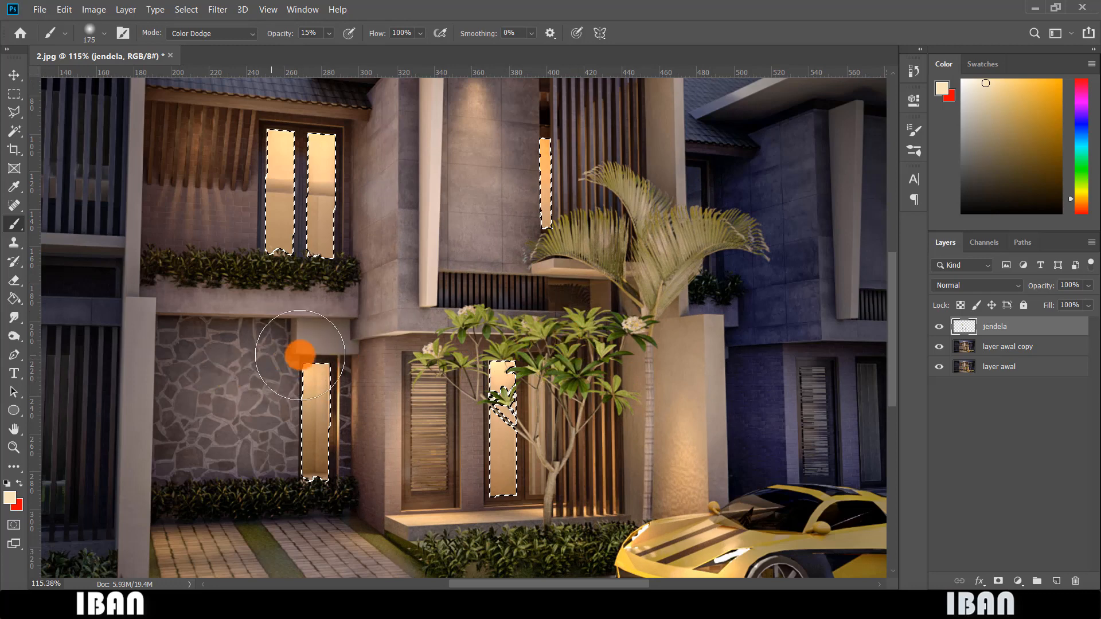
pyautogui.scroll(-3, 260, 351)
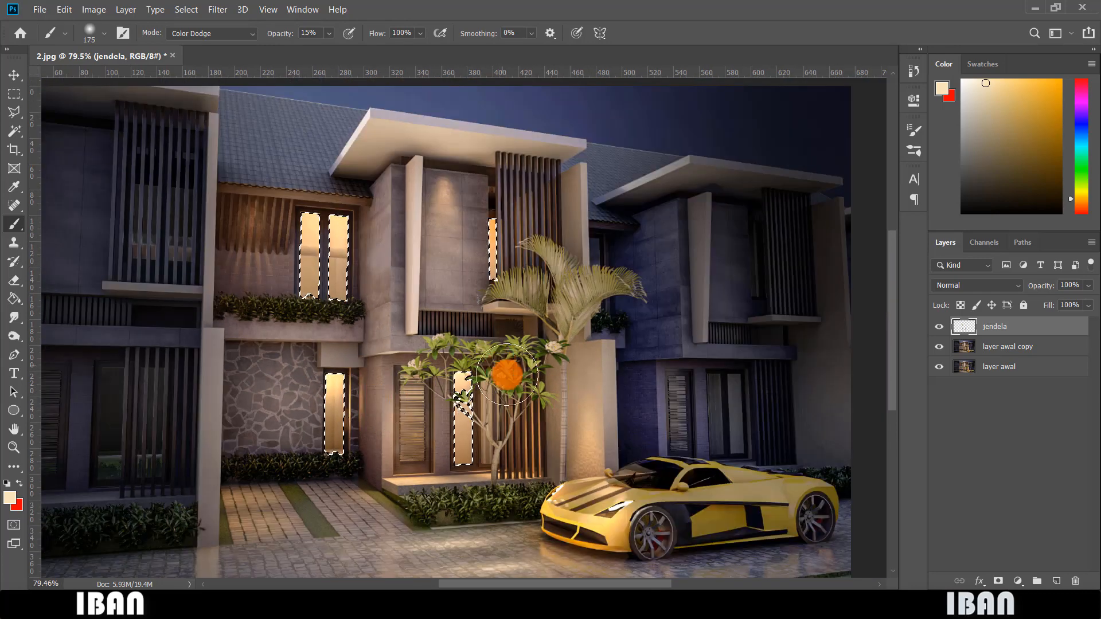
pyautogui.hotkey('ctrl', 'd')
pyautogui.scroll(-1, 535, 418)
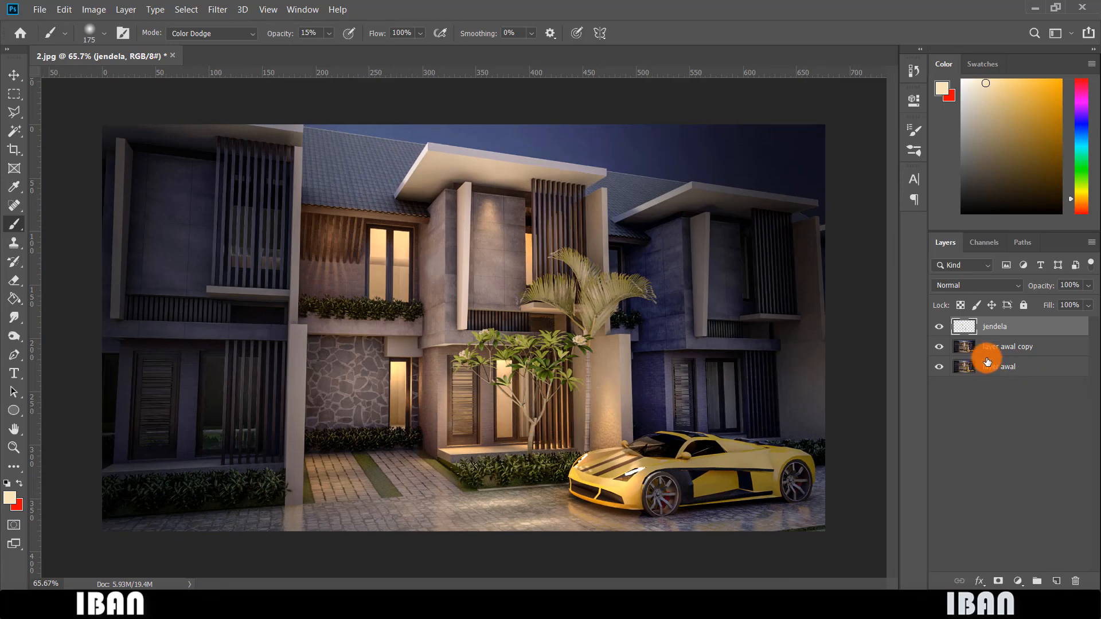
# Step: Toggle the visibility of the "jendela" layer repeatedly to compare the windows with and without the added glow
pyautogui.click(940, 327)
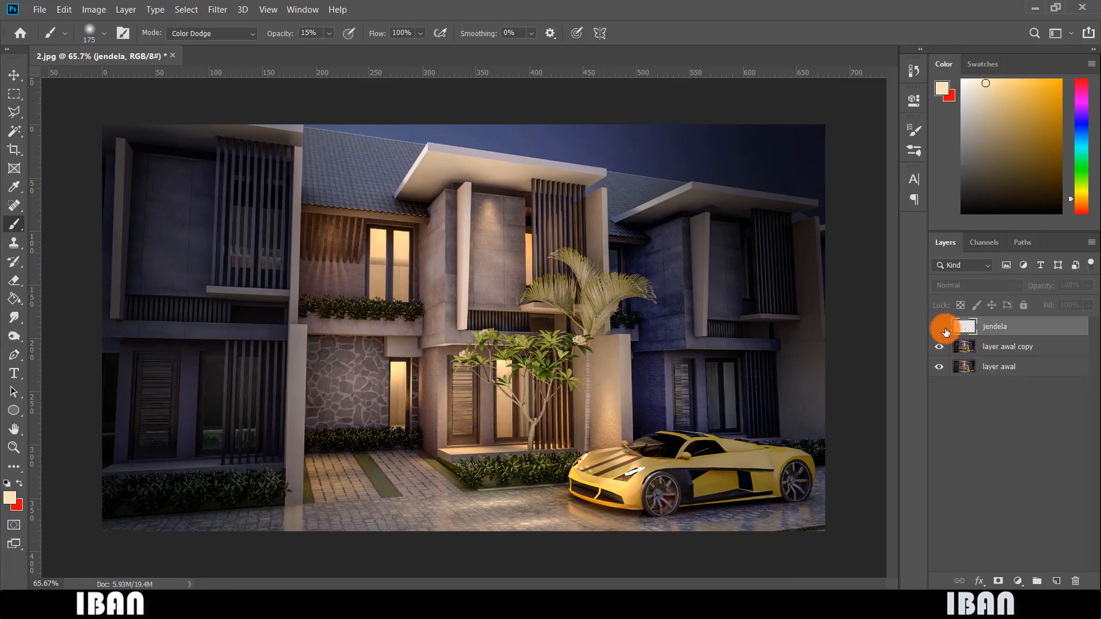
pyautogui.click(946, 331)
pyautogui.click(938, 326)
pyautogui.click(938, 326)
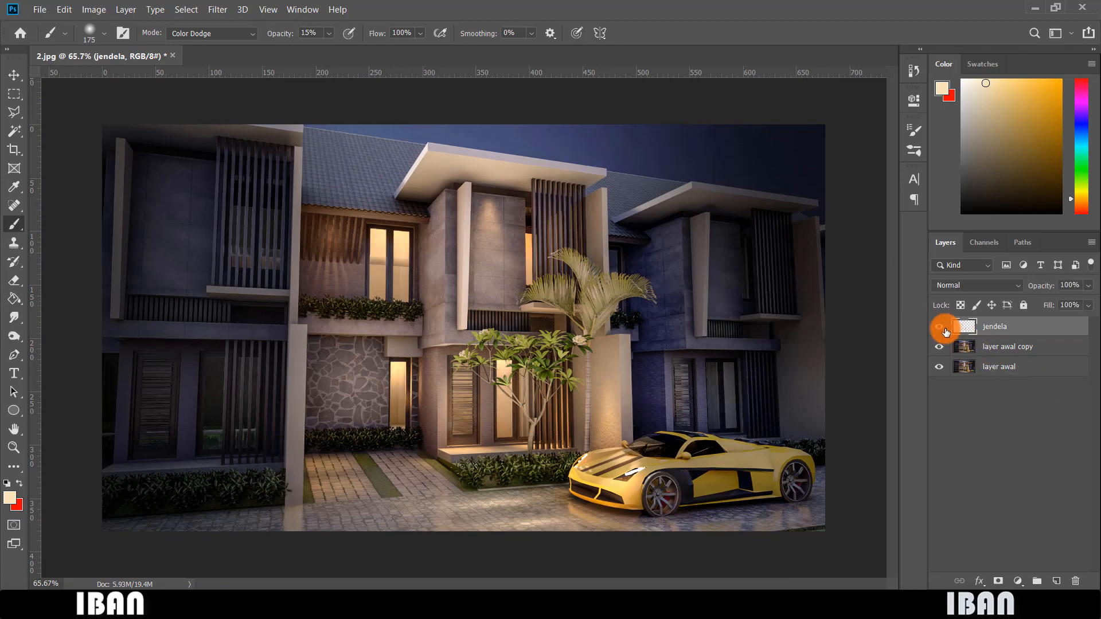
pyautogui.click(938, 326)
pyautogui.click(938, 326)
pyautogui.click(945, 331)
pyautogui.click(945, 331)
pyautogui.click(945, 331)
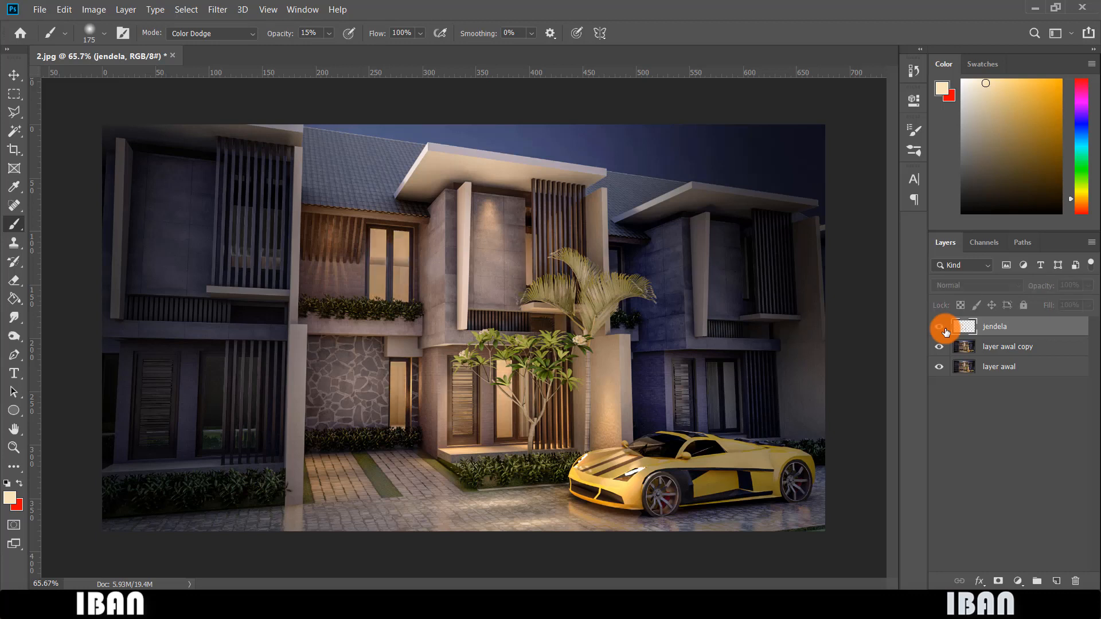
# Step: Compare the paired upper-floor window panes close up with the "jendela" layer hidden and shown
pyautogui.click(946, 331)
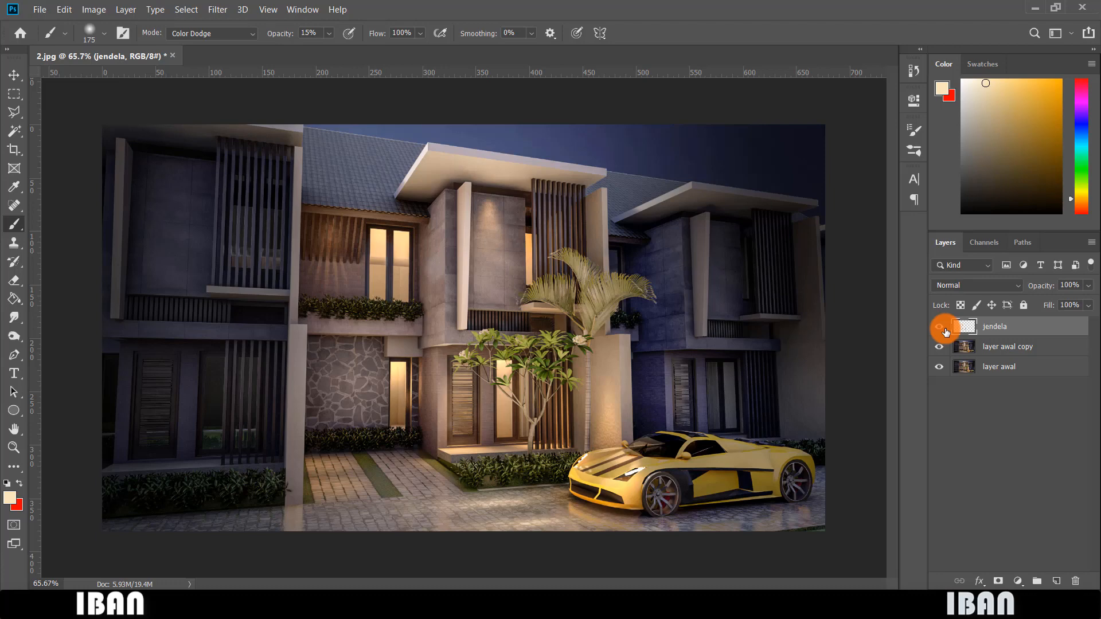
pyautogui.click(940, 328)
pyautogui.scroll(4, 391, 285)
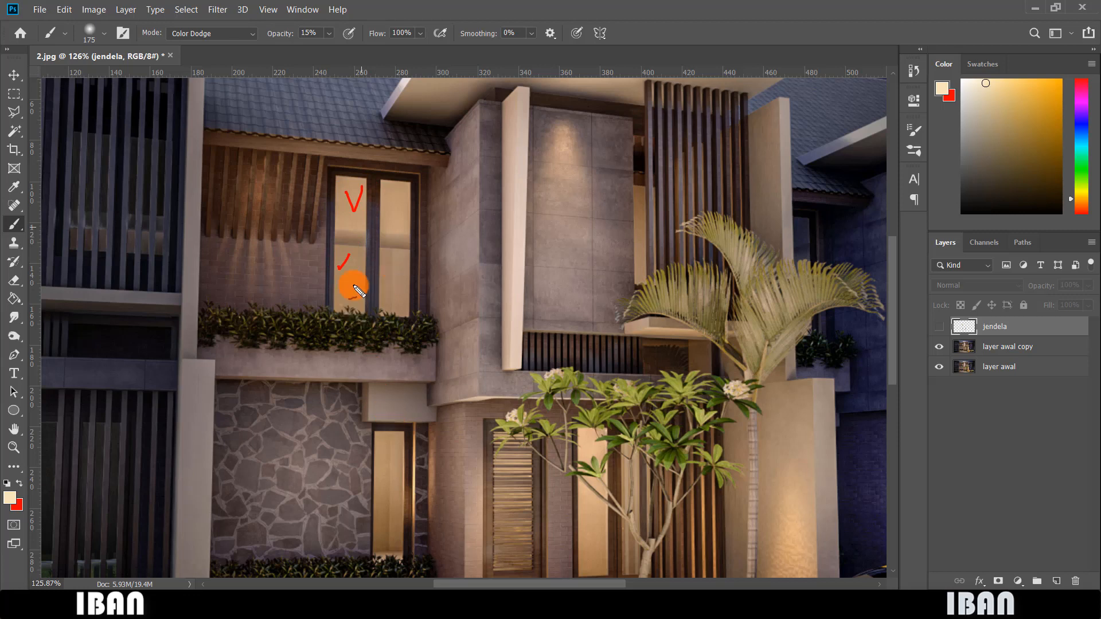
pyautogui.click(940, 328)
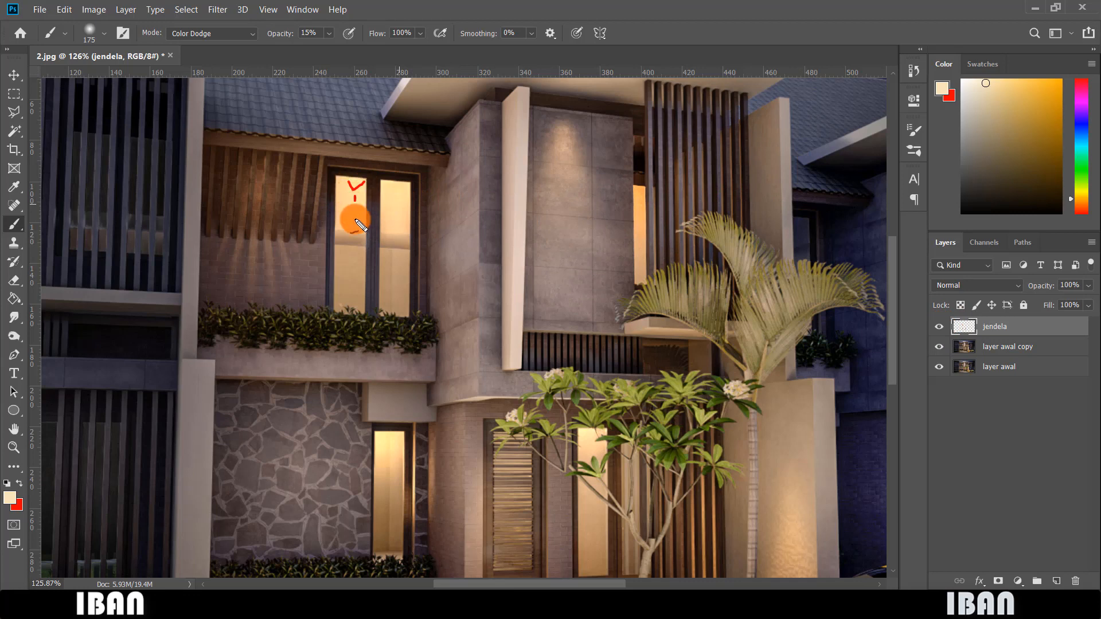
pyautogui.moveTo(355, 221); pyautogui.dragTo(350, 274)
pyautogui.press('Escape')
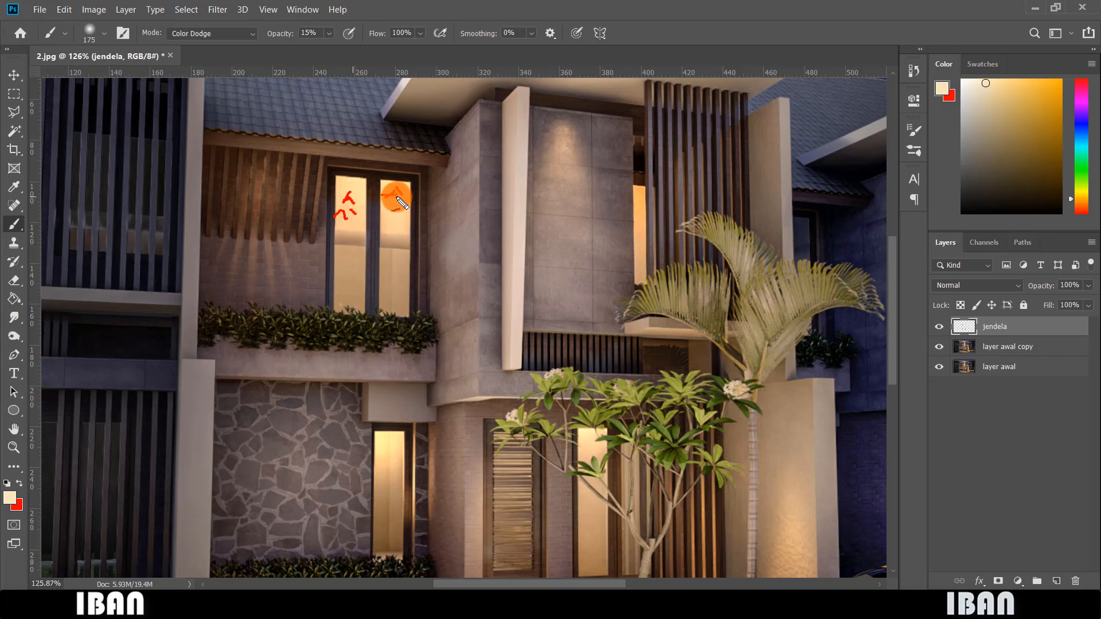
pyautogui.moveTo(392, 211); pyautogui.dragTo(386, 224)
pyautogui.press('Escape')
pyautogui.scroll(-5, 335, 252)
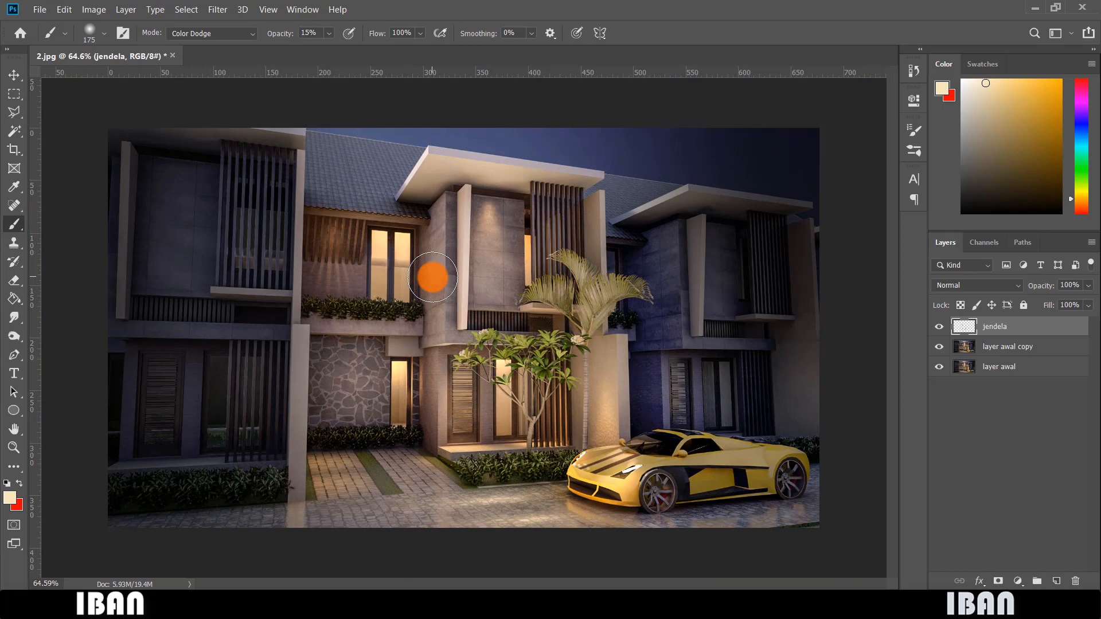
# Step: On "layer awal copy", select the central house's upper-floor concrete wall panel with the Magic Wand at tolerance 22, adding its missing patches
pyautogui.click(1031, 346)
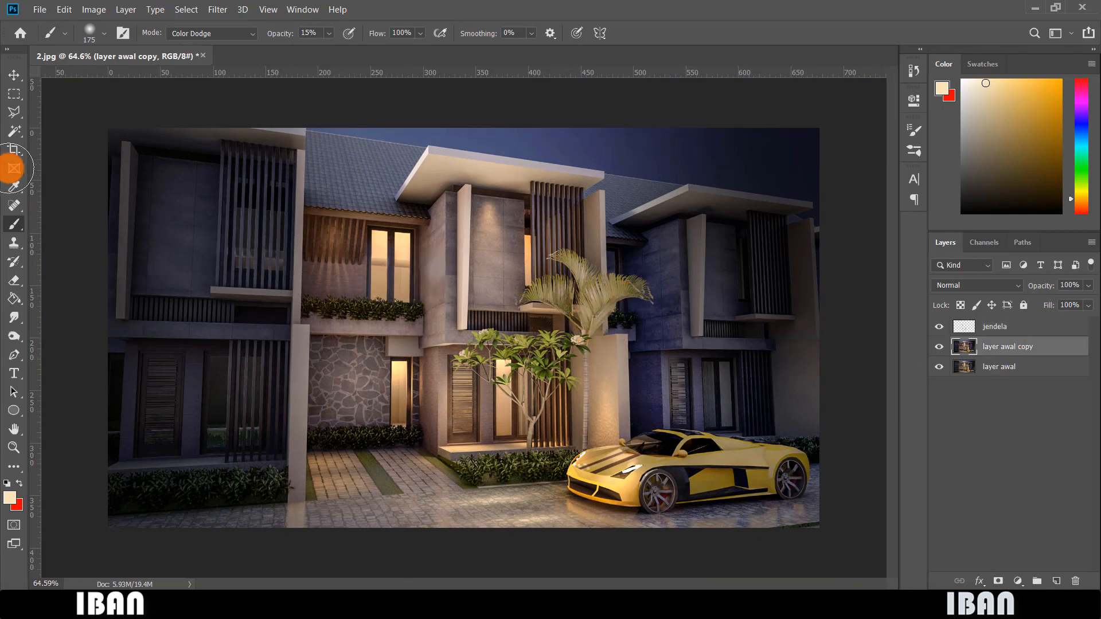
pyautogui.click(14, 119)
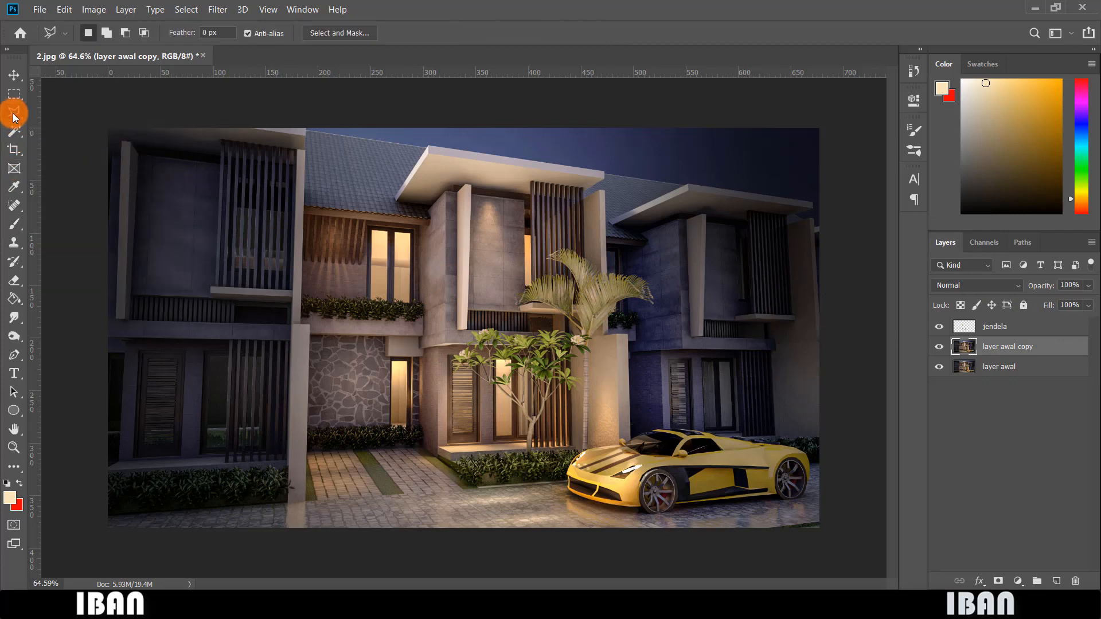
pyautogui.scroll(3, 572, 258)
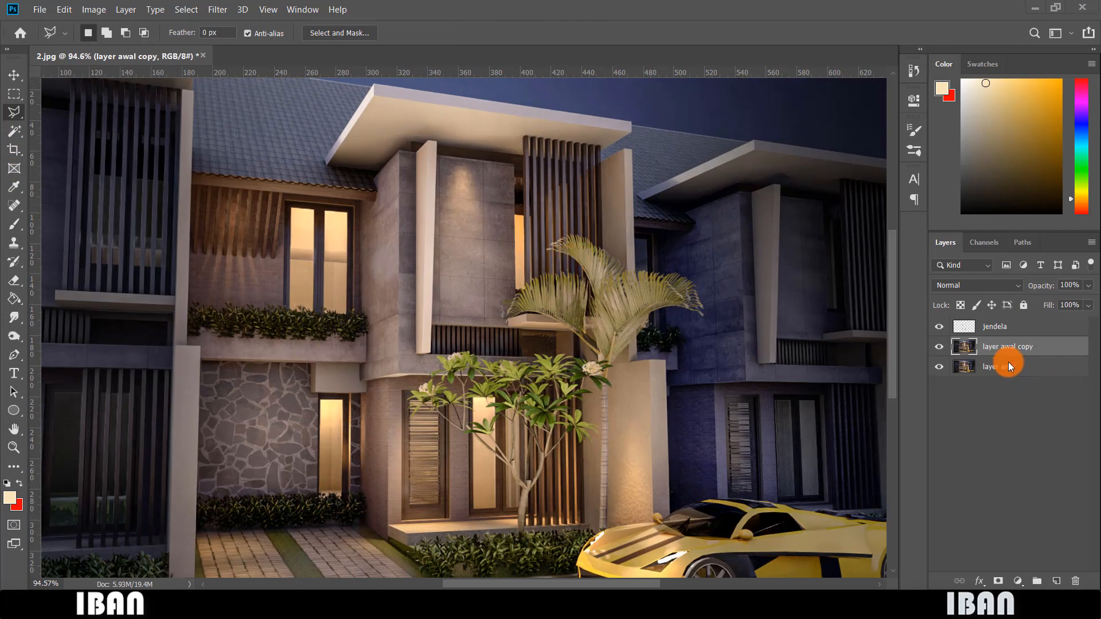
pyautogui.scroll(3, 492, 280)
pyautogui.scroll(-3, 172, 192)
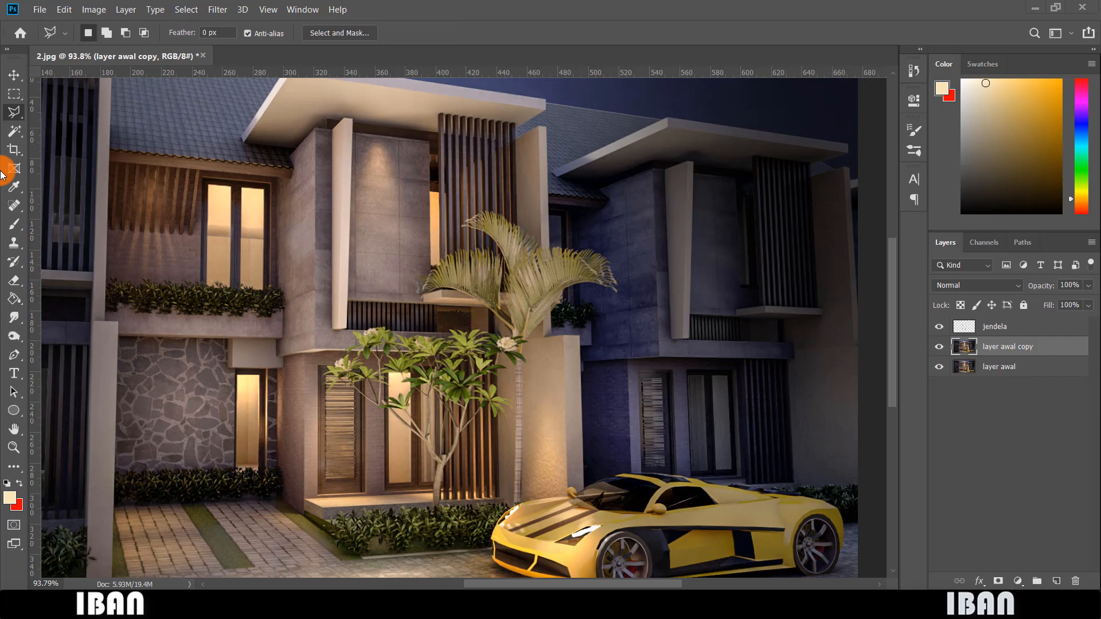
pyautogui.click(11, 115)
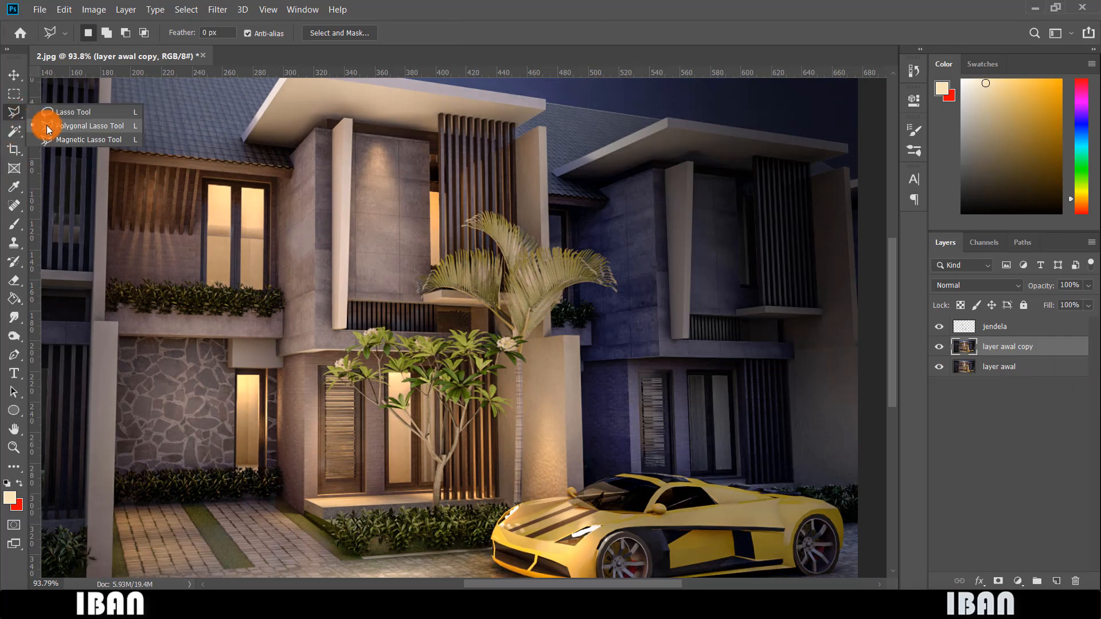
pyautogui.click(14, 131)
pyautogui.scroll(3, 405, 193)
pyautogui.click(405, 193)
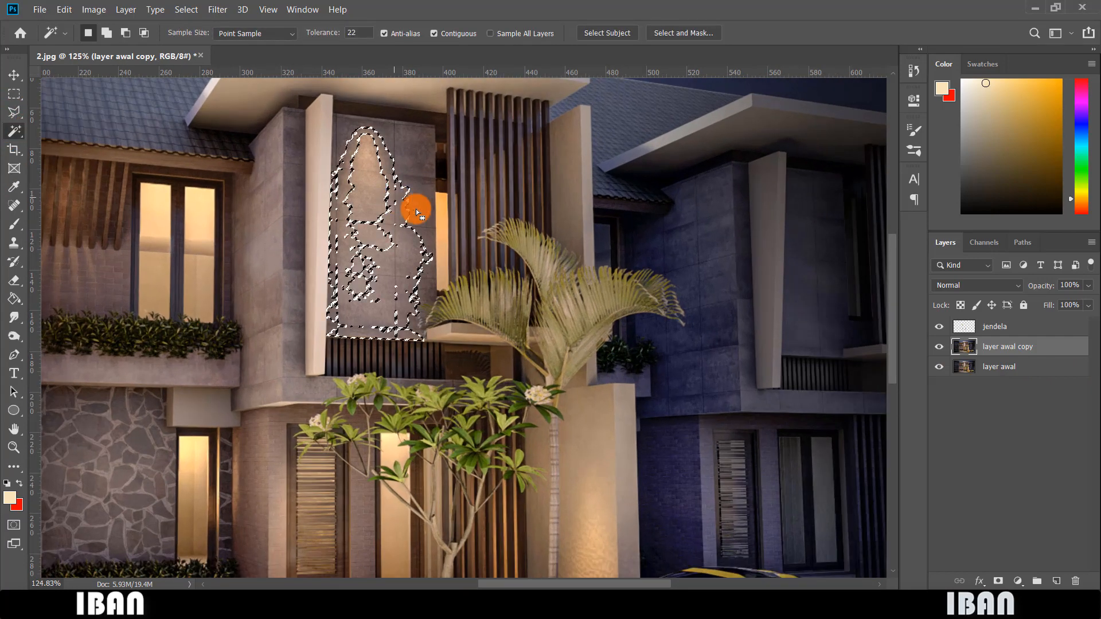
pyautogui.scroll(3, 395, 190)
pyautogui.keyDown('shift'); pyautogui.click(443, 181); pyautogui.keyUp('shift')
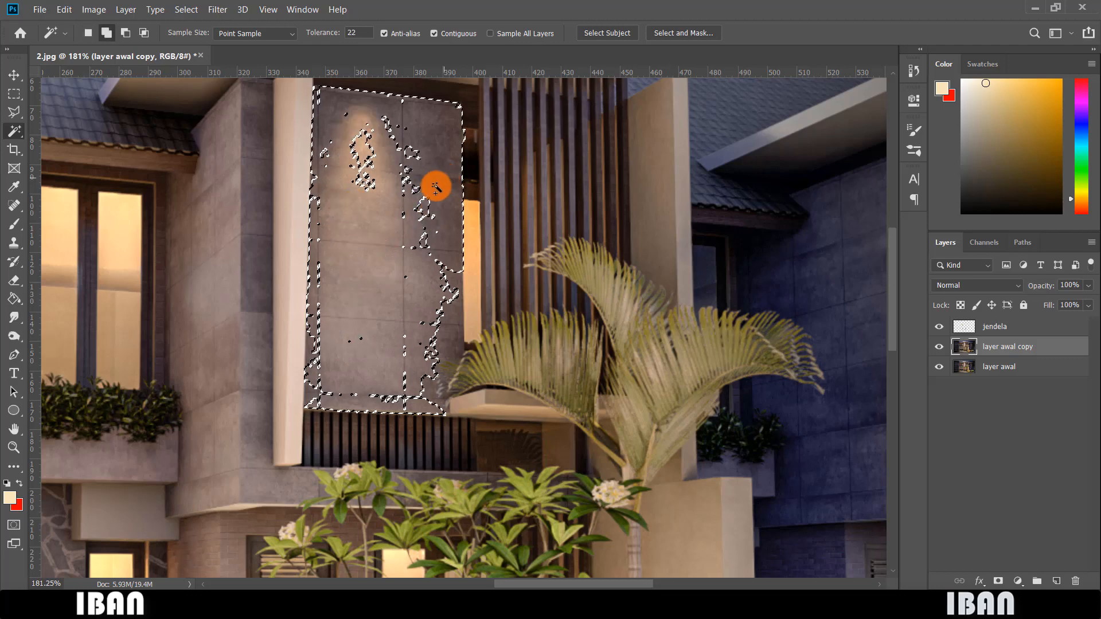
pyautogui.keyDown('shift'); pyautogui.click(449, 282); pyautogui.keyUp('shift')
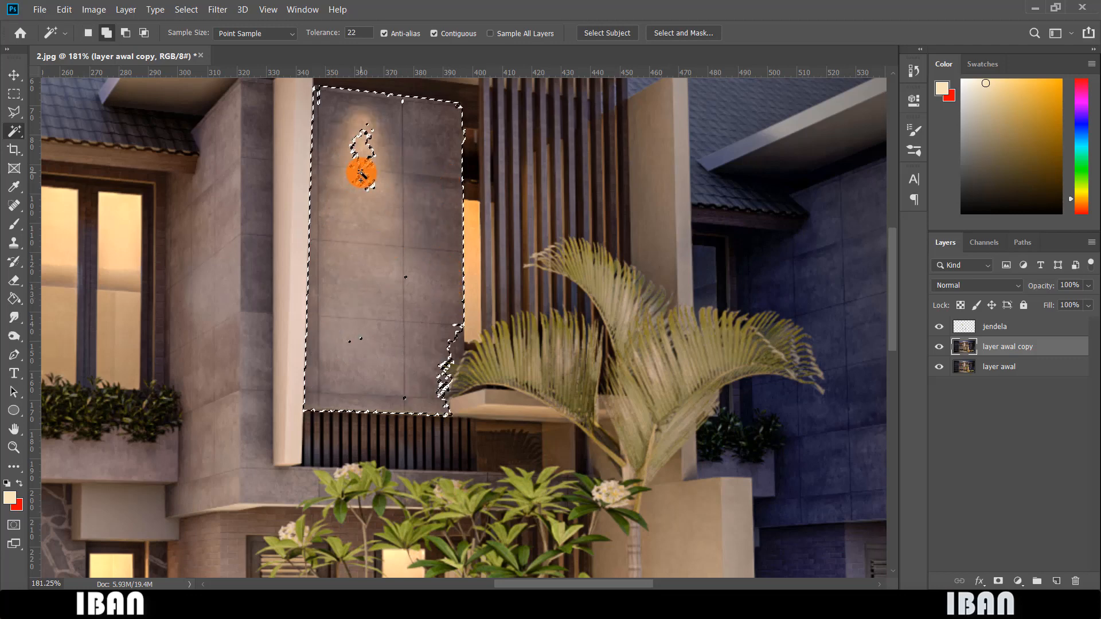
pyautogui.keyDown('shift'); pyautogui.click(361, 172); pyautogui.keyUp('shift')
# Step: With the Quick Selection tool, add the panel's lit spot and the adjoining upper-floor wall, leaving out the window beside it
pyautogui.scroll(11, 361, 172)
pyautogui.scroll(-12, 427, 218)
pyautogui.scroll(6, 501, 364)
pyautogui.scroll(-6, 501, 364)
pyautogui.click(13, 130)
pyautogui.click(59, 133)
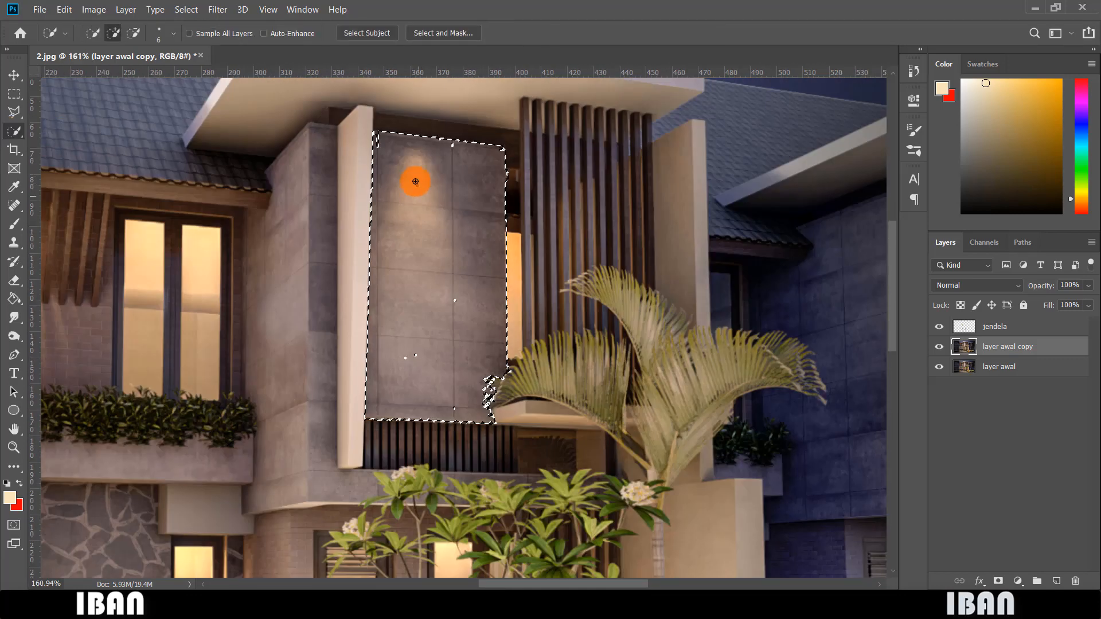
pyautogui.moveTo(415, 181)
pyautogui.mouseDown()
pyautogui.moveTo(440, 279)
pyautogui.moveTo(518, 248)
pyautogui.moveTo(527, 366)
pyautogui.moveTo(517, 358)
pyautogui.moveTo(512, 171)
pyautogui.moveTo(311, 204)
pyautogui.moveTo(281, 299)
pyautogui.mouseUp()
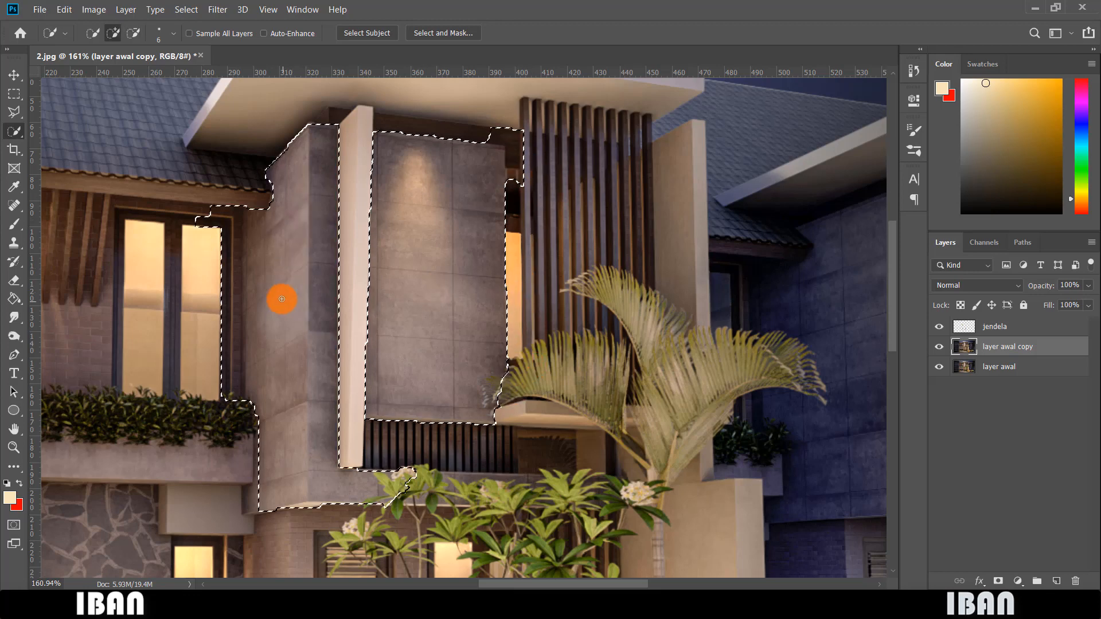
pyautogui.moveTo(215, 226); pyautogui.dragTo(228, 390)
# Step: Extend the selection over the upper-floor wall with the wooden slats, keeping the adjacent window and its frame out
pyautogui.scroll(-6, 324, 403)
pyautogui.scroll(5, 164, 339)
pyautogui.moveTo(115, 400)
pyautogui.mouseDown()
pyautogui.moveTo(142, 455)
pyautogui.moveTo(225, 467)
pyautogui.mouseUp()
pyautogui.moveTo(231, 368)
pyautogui.mouseDown()
pyautogui.moveTo(263, 439)
pyautogui.moveTo(253, 294)
pyautogui.moveTo(239, 355)
pyautogui.moveTo(242, 429)
pyautogui.moveTo(230, 277)
pyautogui.mouseUp()
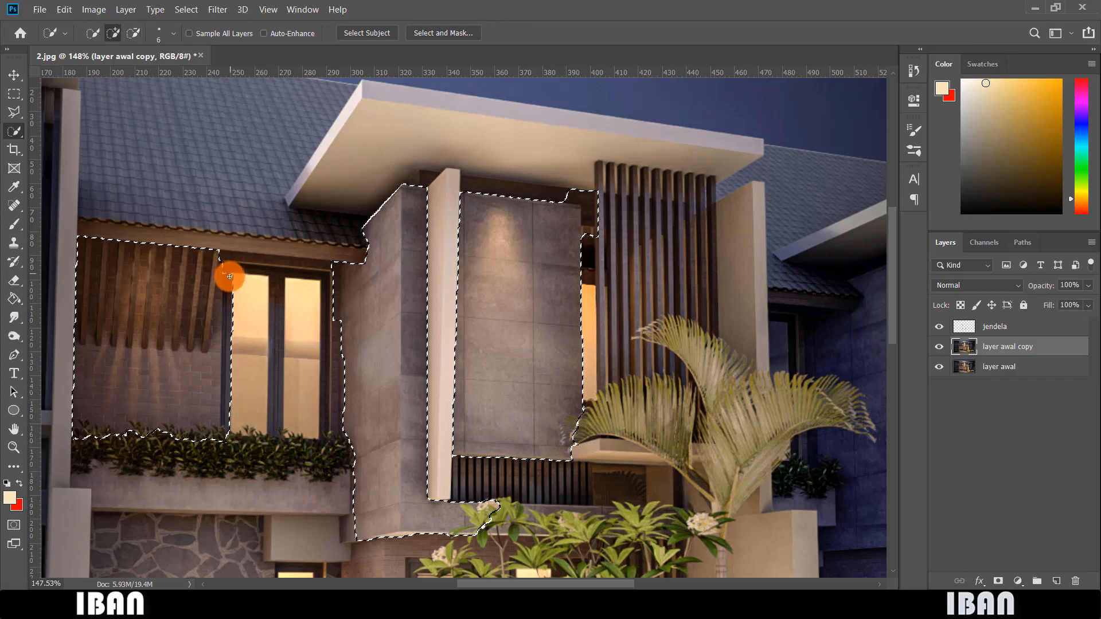
# Step: Add the ground-floor stone wall and the brick wall around the louvred door to the selection
pyautogui.scroll(-6, 228, 376)
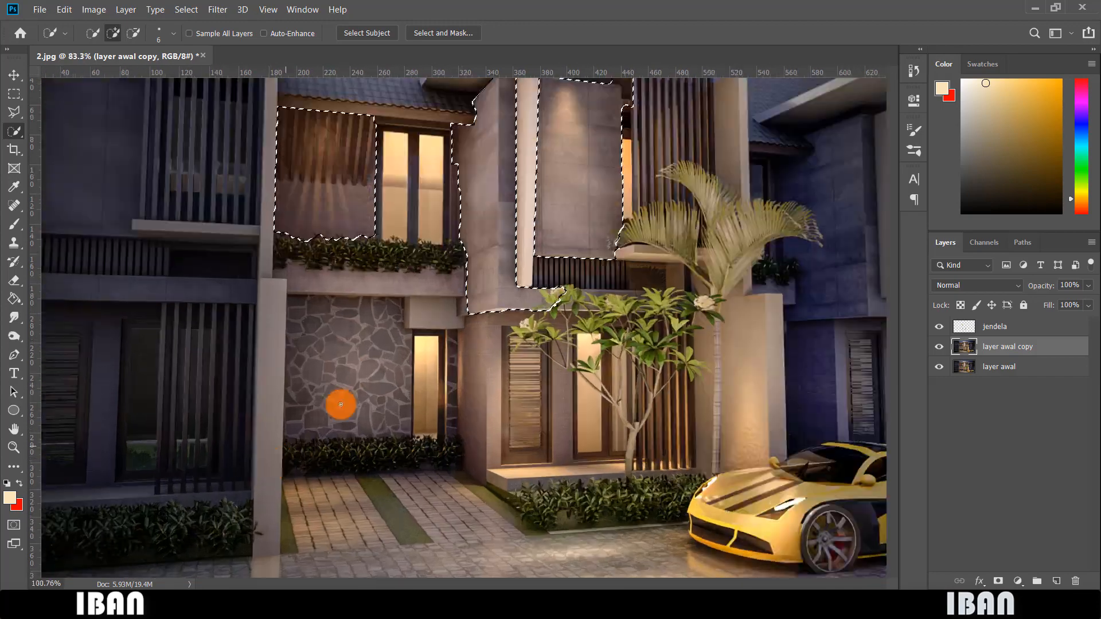
pyautogui.scroll(2, 341, 404)
pyautogui.moveTo(412, 352); pyautogui.dragTo(403, 373)
pyautogui.scroll(3, 429, 307)
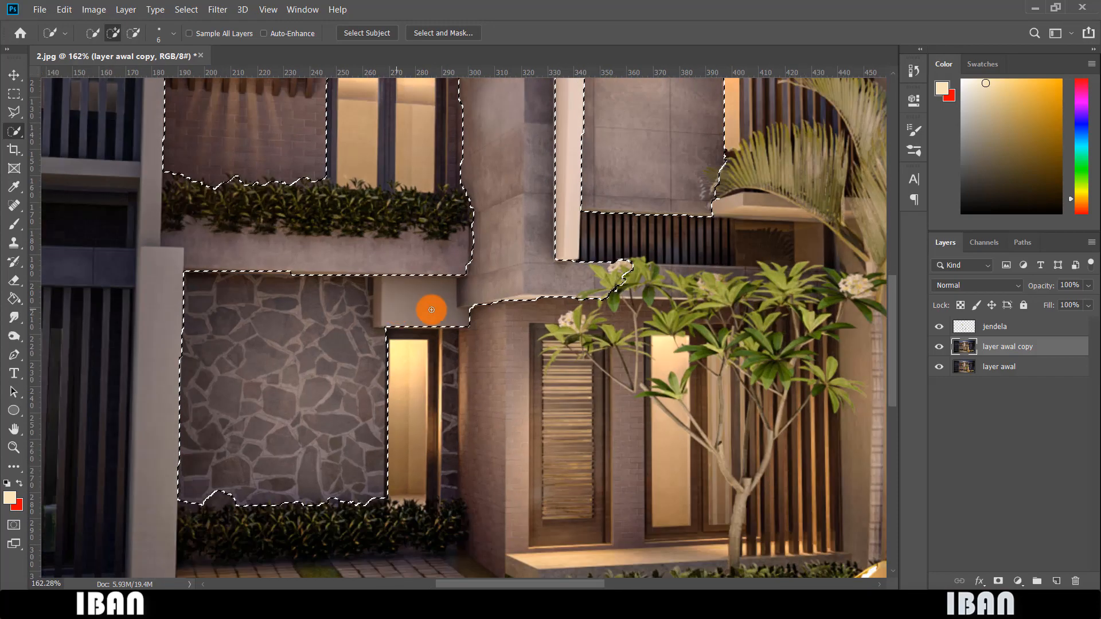
pyautogui.moveTo(568, 349); pyautogui.dragTo(557, 393)
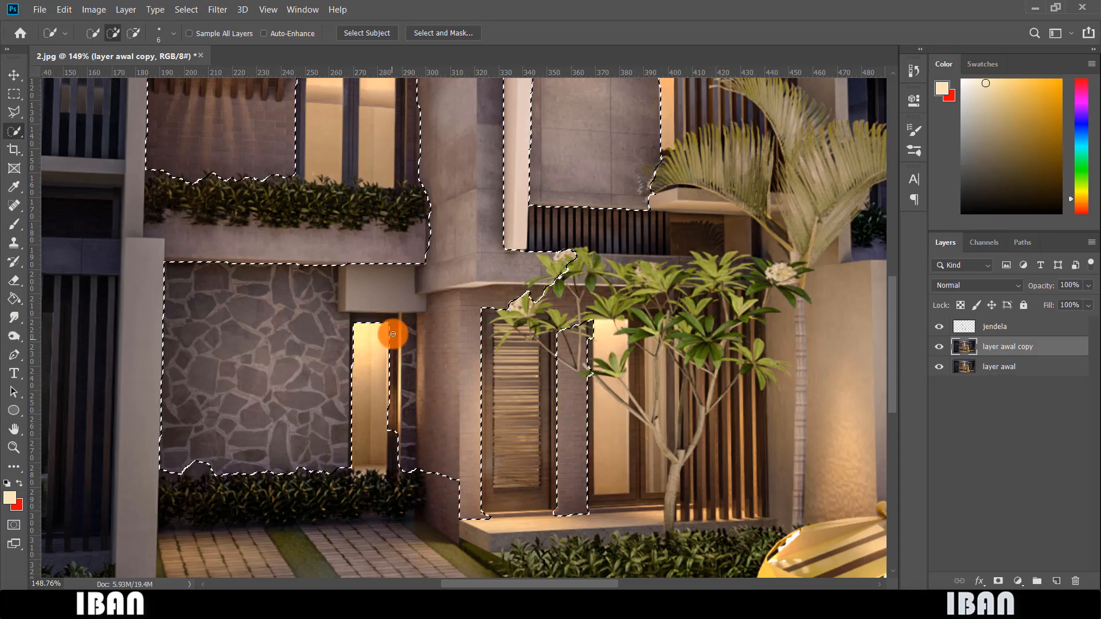
pyautogui.scroll(-4, 445, 297)
pyautogui.scroll(3, 415, 233)
pyautogui.scroll(-4, 415, 233)
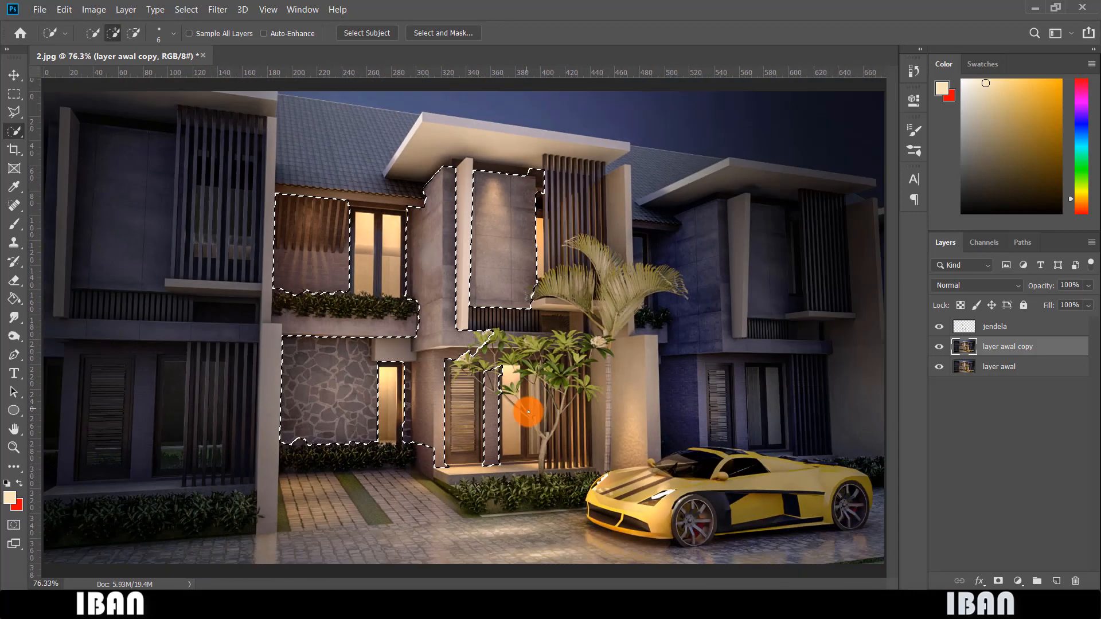
# Step: Try brightening the selected walls beside the windows on "layer awal copy" with a 175 px Color Dodge brush at 15% opacity
pyautogui.scroll(2, 437, 459)
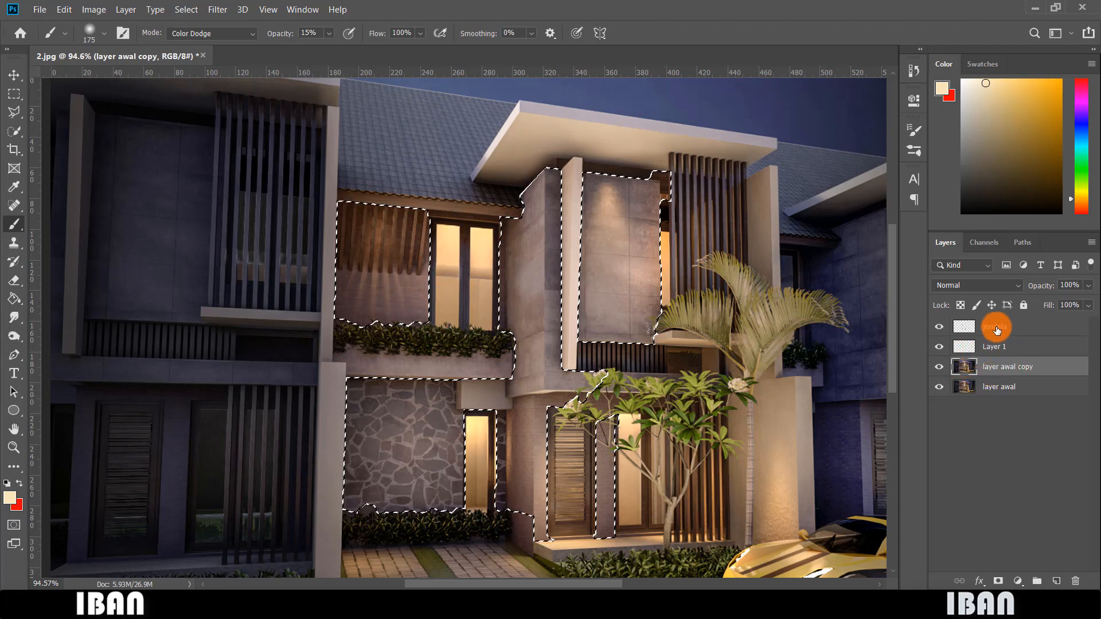
pyautogui.click(968, 349)
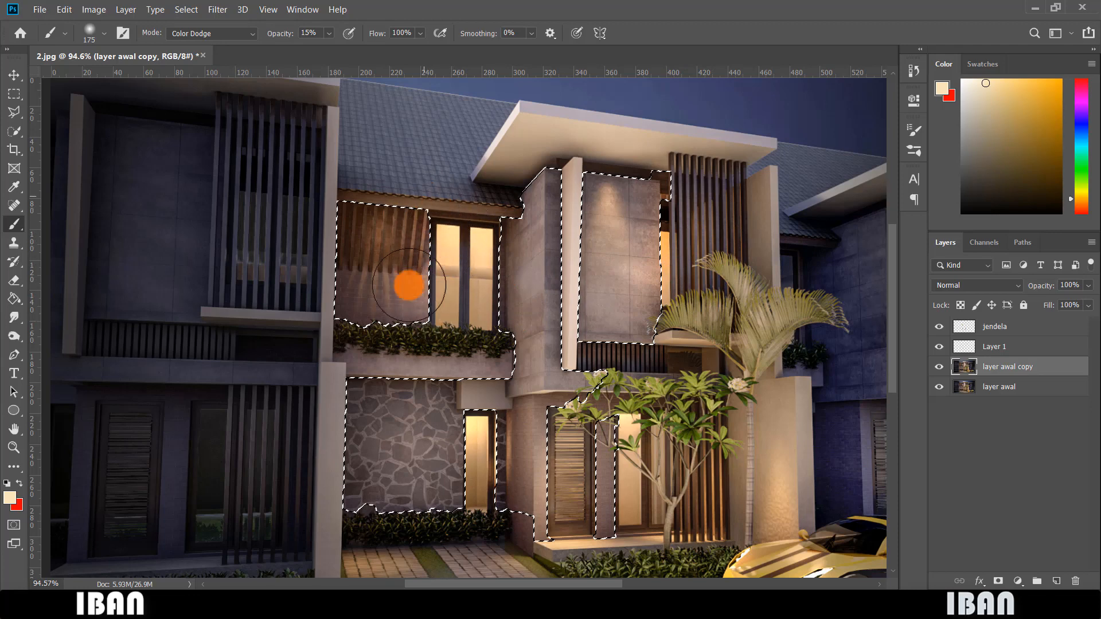
pyautogui.moveTo(419, 324); pyautogui.dragTo(468, 325)
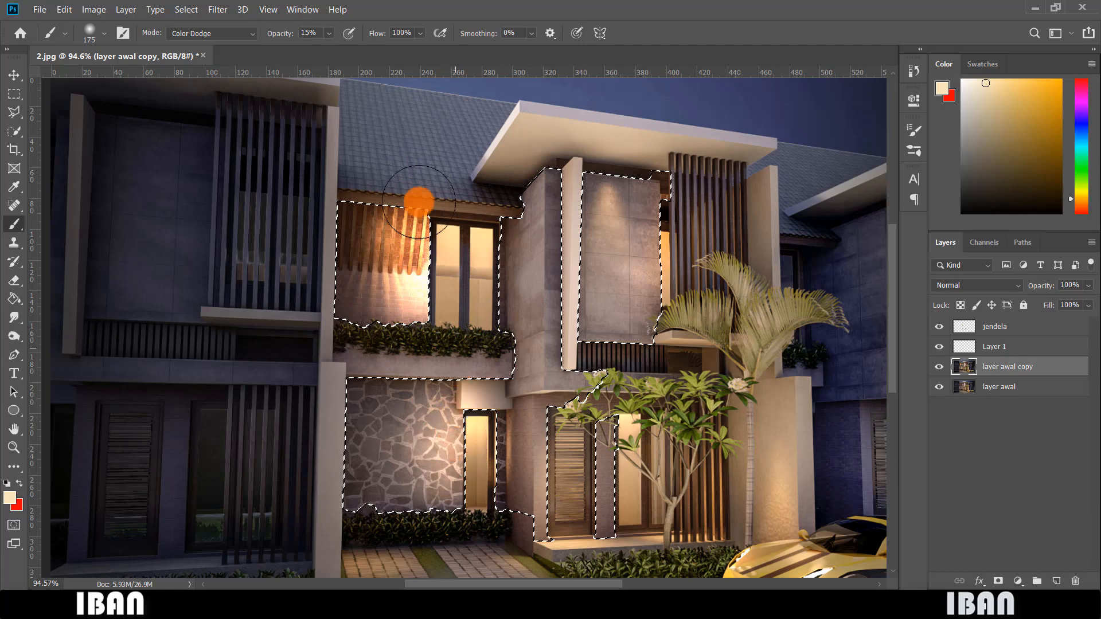
pyautogui.moveTo(448, 370)
pyautogui.mouseDown()
pyautogui.moveTo(551, 377)
pyautogui.moveTo(574, 408)
pyautogui.moveTo(587, 460)
pyautogui.moveTo(580, 250)
pyautogui.moveTo(670, 241)
pyautogui.moveTo(648, 169)
pyautogui.moveTo(642, 250)
pyautogui.mouseUp()
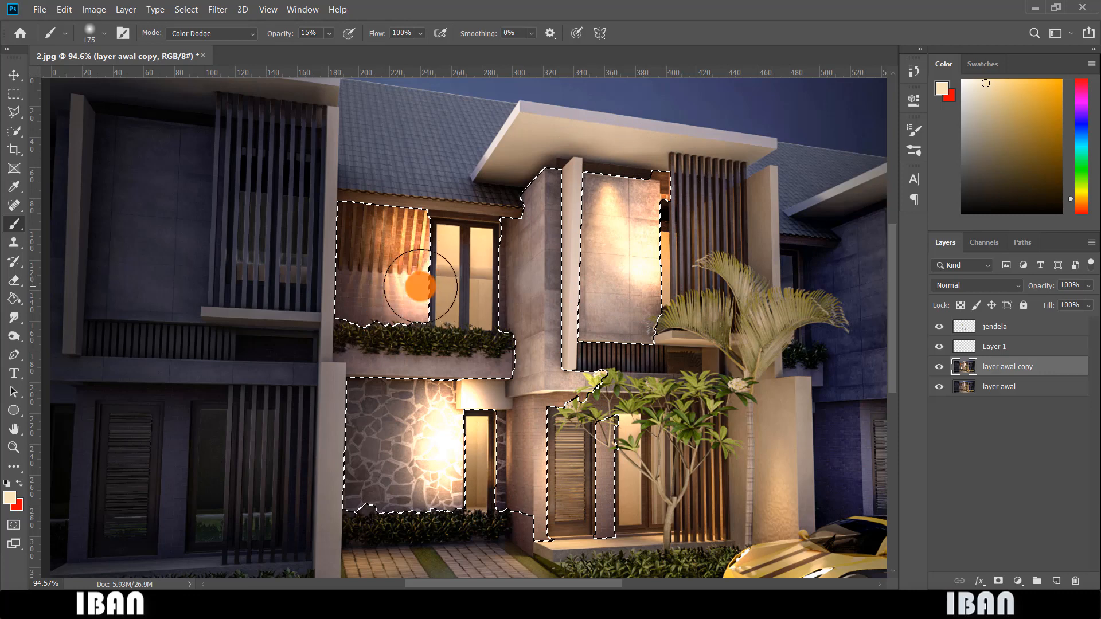
# Step: Check the walls with "layer awal" hidden and try toning down the bright patches with the Eraser
pyautogui.click(939, 387)
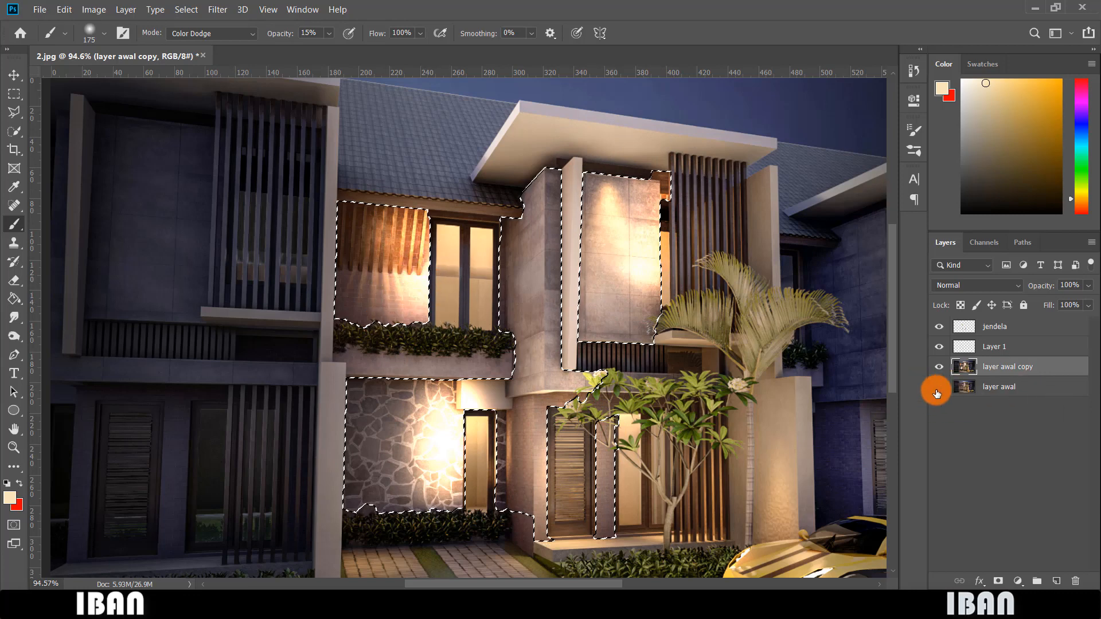
pyautogui.click(519, 245)
pyautogui.press('e')
pyautogui.moveTo(406, 287)
pyautogui.mouseDown()
pyautogui.moveTo(407, 261)
pyautogui.moveTo(424, 259)
pyautogui.mouseUp()
pyautogui.scroll(-4, 415, 428)
pyautogui.moveTo(415, 428)
pyautogui.mouseDown()
pyautogui.moveTo(563, 394)
pyautogui.moveTo(622, 275)
pyautogui.moveTo(491, 240)
pyautogui.moveTo(449, 357)
pyautogui.mouseUp()
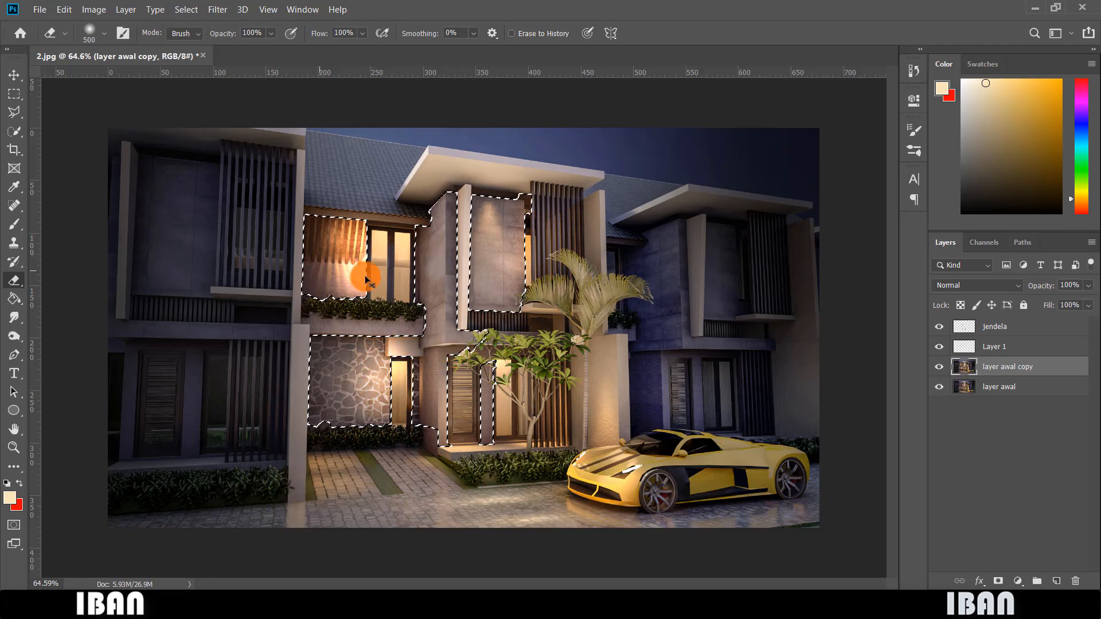
# Step: Undo the recent strokes on the selected walls
pyautogui.hotkey('ctrl', 'z')
pyautogui.hotkey('ctrl', 'z')
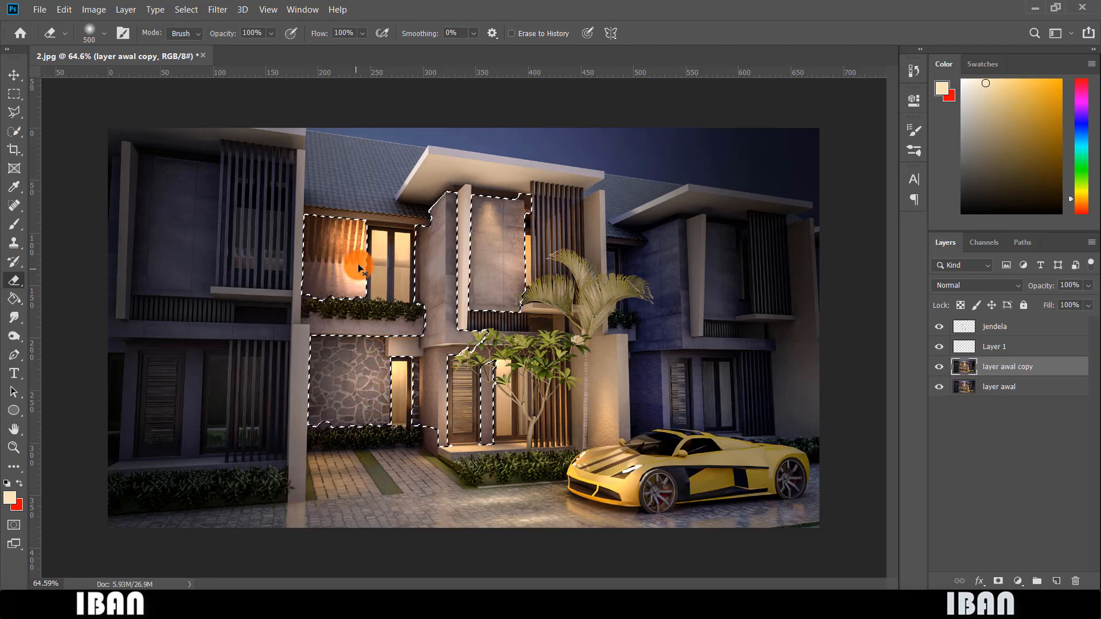
pyautogui.hotkey('ctrl', 'z')
pyautogui.hotkey('ctrl', 'z')
pyautogui.hotkey('ctrl', 'z')
pyautogui.hotkey('ctrl', 'z')
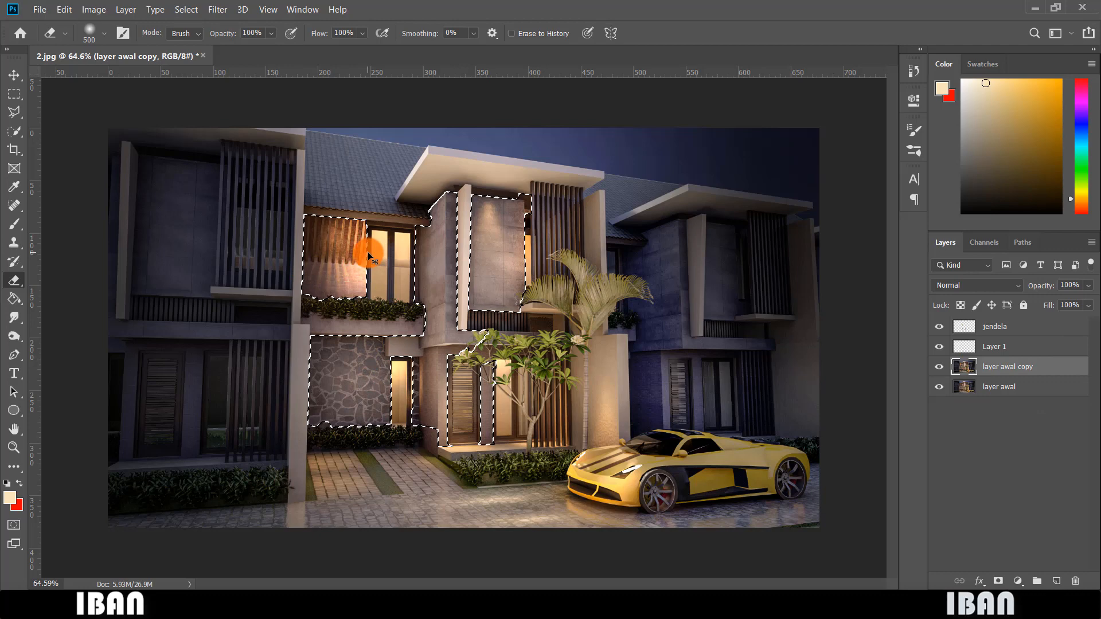
# Step: Reduce the Eraser's size to 175 px
pyautogui.scroll(4, 368, 253)
pyautogui.press('[')
pyautogui.press('[')
pyautogui.press('[')
pyautogui.scroll(-1, 482, 338)
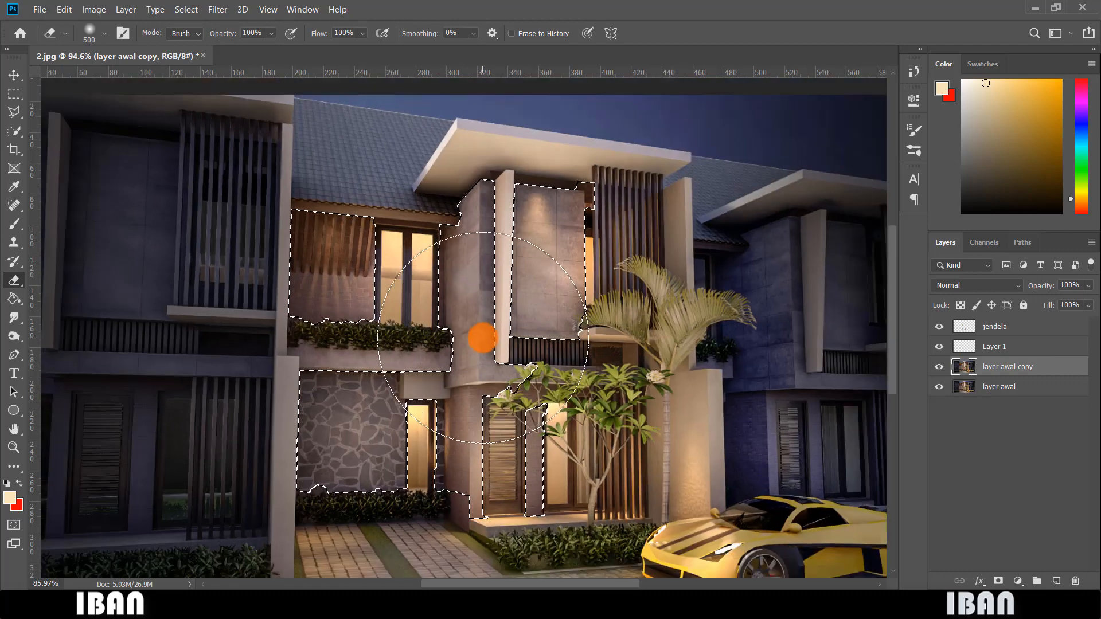
pyautogui.scroll(1, 418, 208)
pyautogui.press(']')
pyautogui.scroll(2, 381, 270)
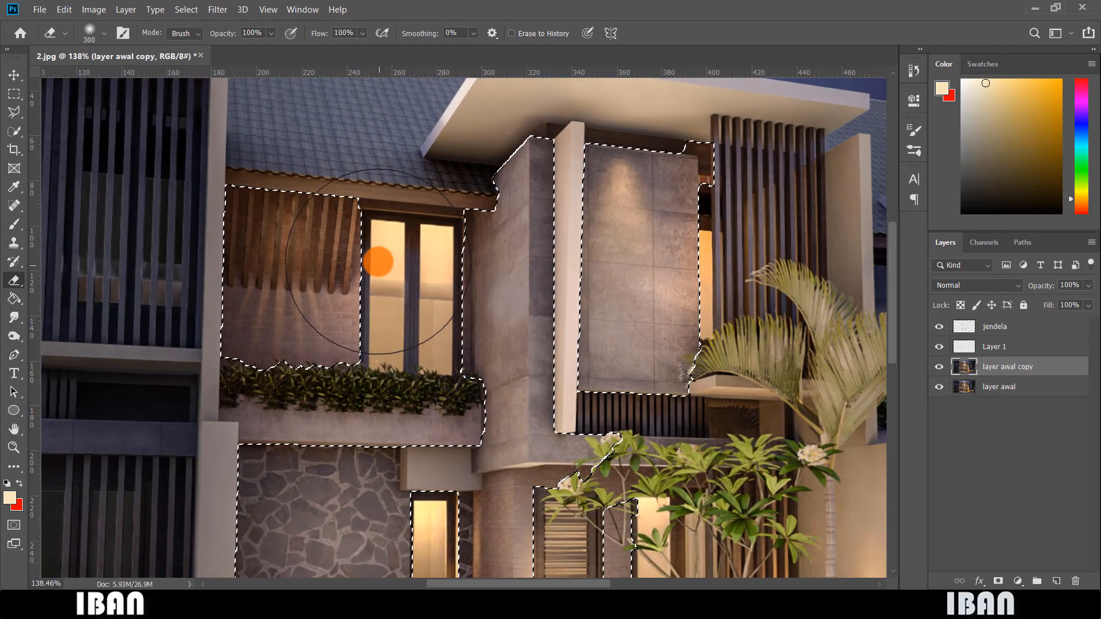
pyautogui.press('[')
pyautogui.press('[')
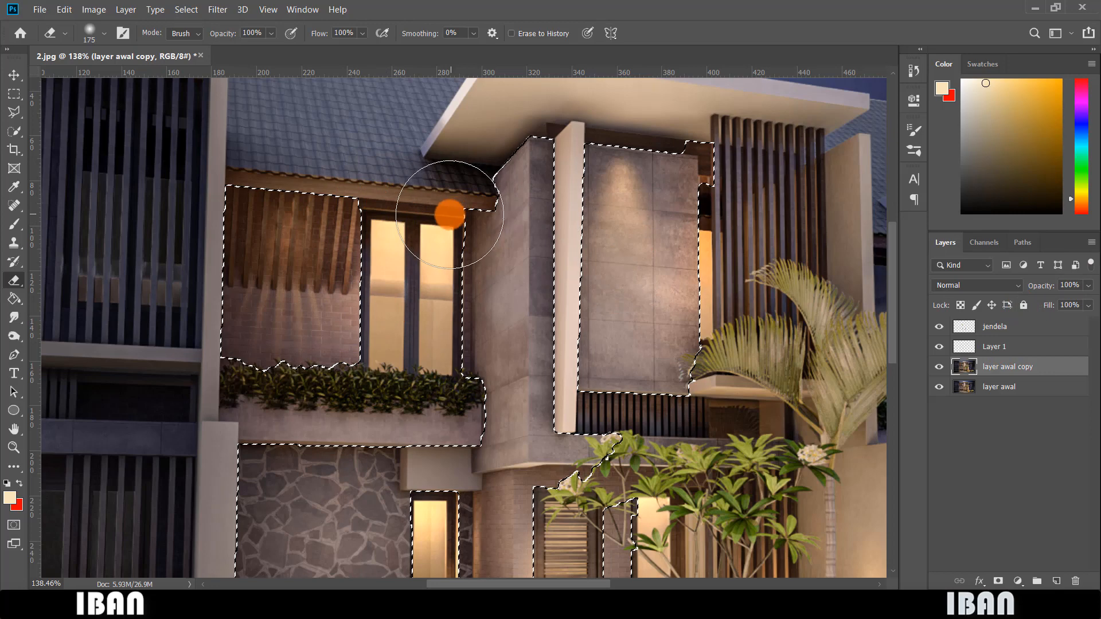
# Step: Softly brighten the upper-floor walls beside the windows with the Color Dodge brush, lowering its opacity to 9% for the concrete panel's edge
pyautogui.press('b')
pyautogui.moveTo(379, 258)
pyautogui.mouseDown()
pyautogui.moveTo(391, 310)
pyautogui.moveTo(386, 373)
pyautogui.mouseUp()
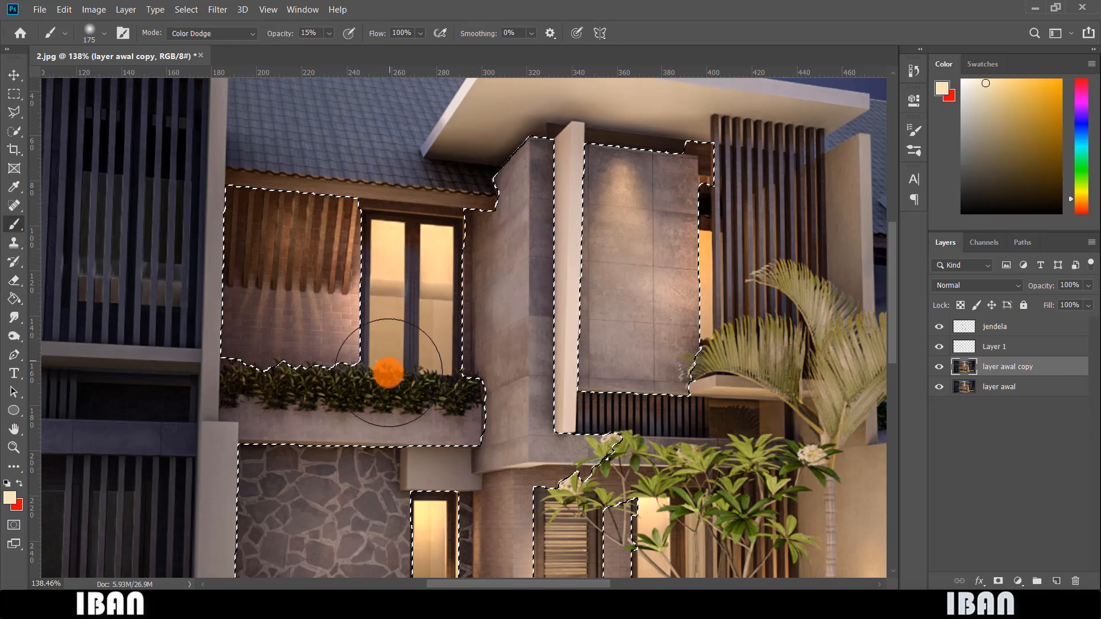
pyautogui.scroll(-3, 537, 212)
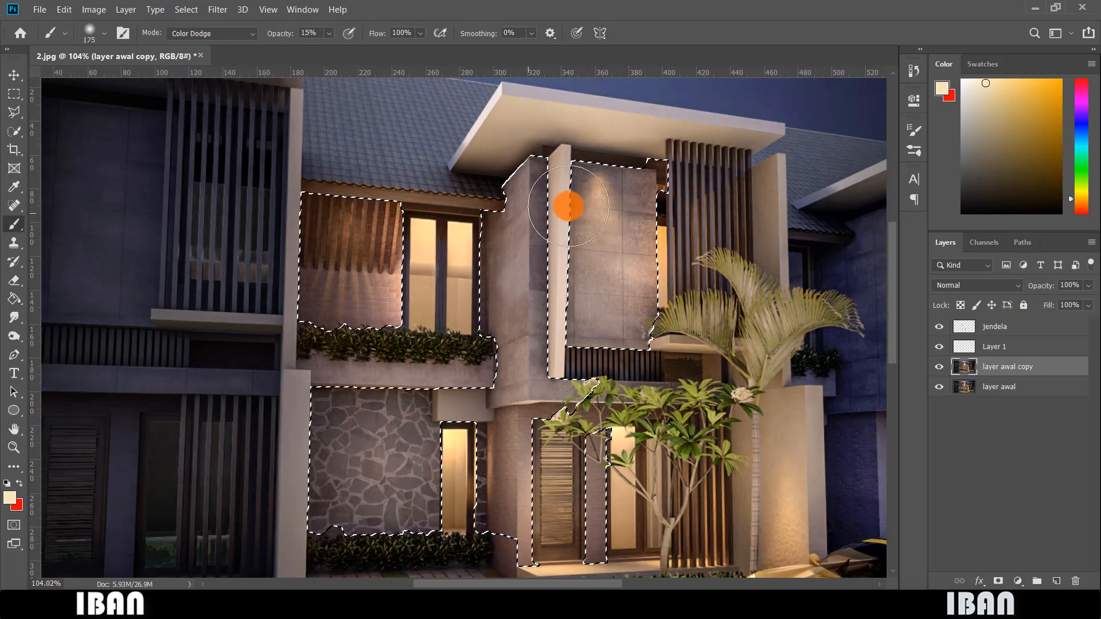
pyautogui.scroll(2, 684, 195)
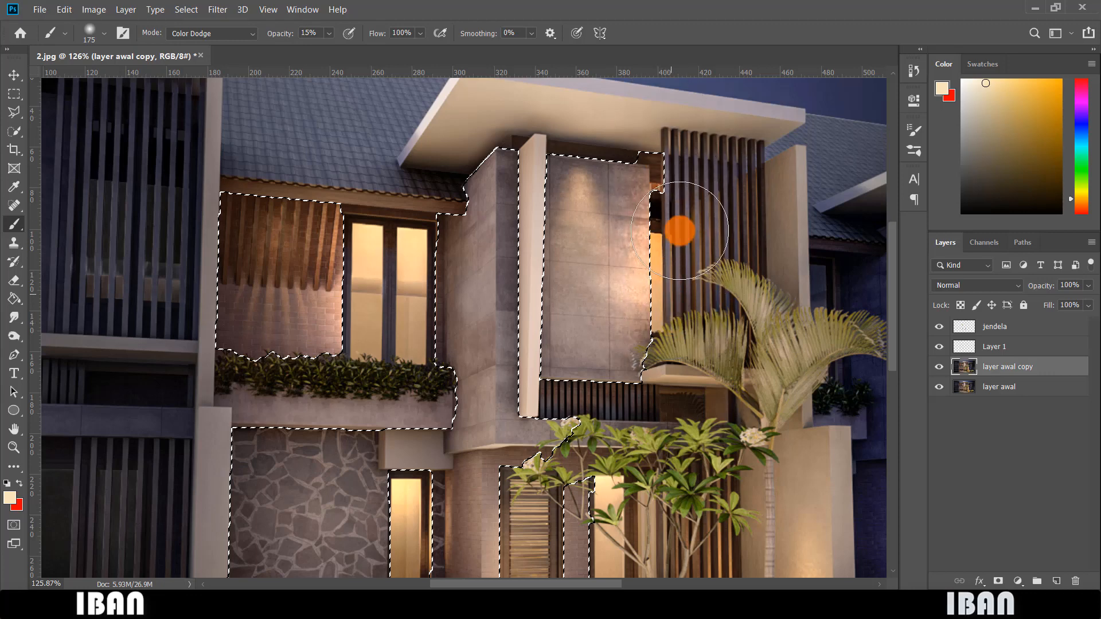
pyautogui.moveTo(284, 37); pyautogui.dragTo(279, 36)
pyautogui.click(653, 269)
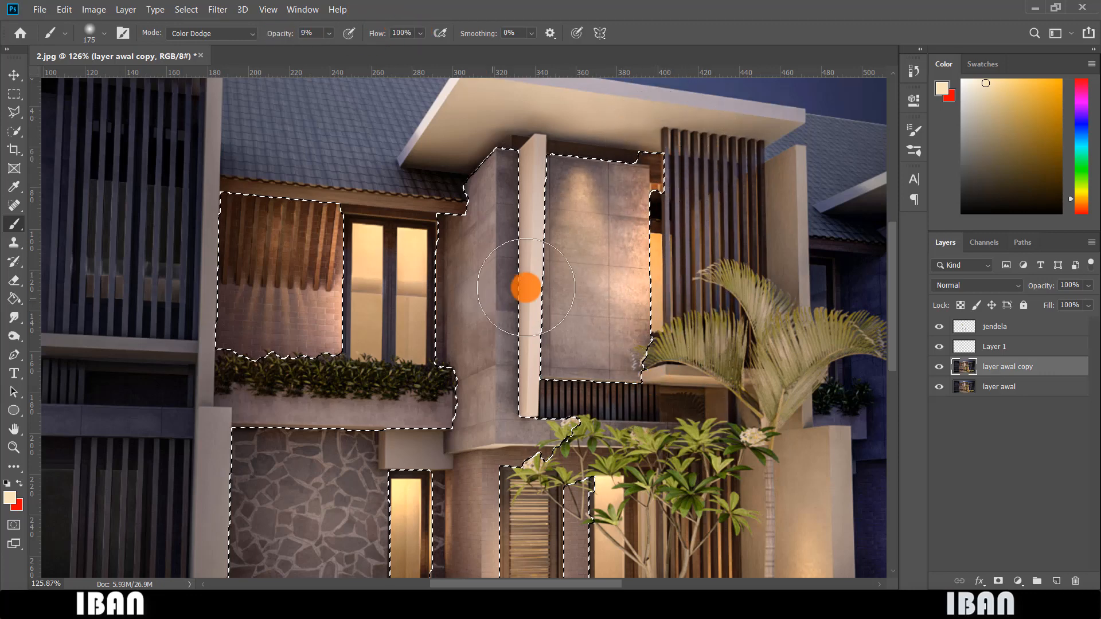
# Step: Reduce the Color Dodge brush to 70 px and brighten the stone wall beside the narrow ground-floor window
pyautogui.scroll(-2, 336, 363)
pyautogui.scroll(3, 474, 484)
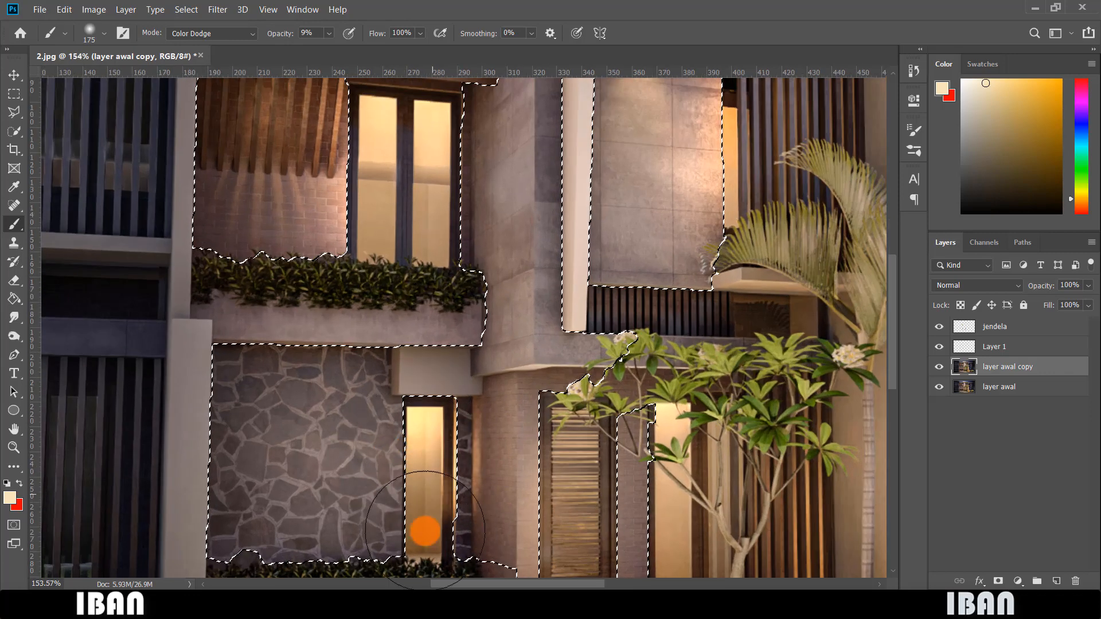
pyautogui.press('[')
pyautogui.press('[')
pyautogui.press('[')
pyautogui.scroll(-2, 411, 396)
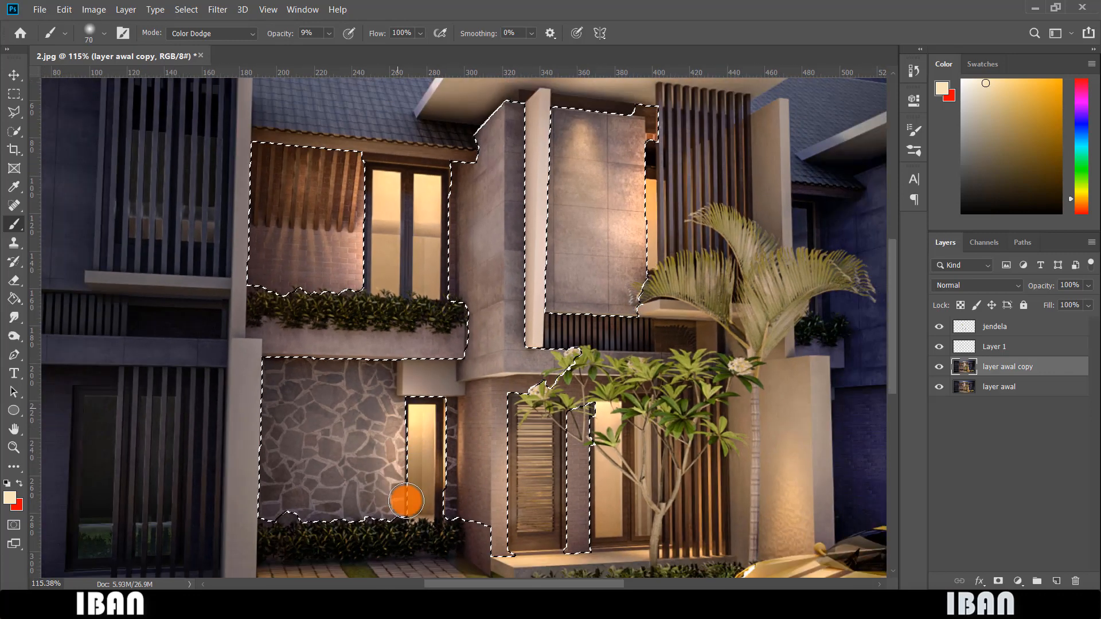
pyautogui.press('[')
pyautogui.press('[')
pyautogui.press('[')
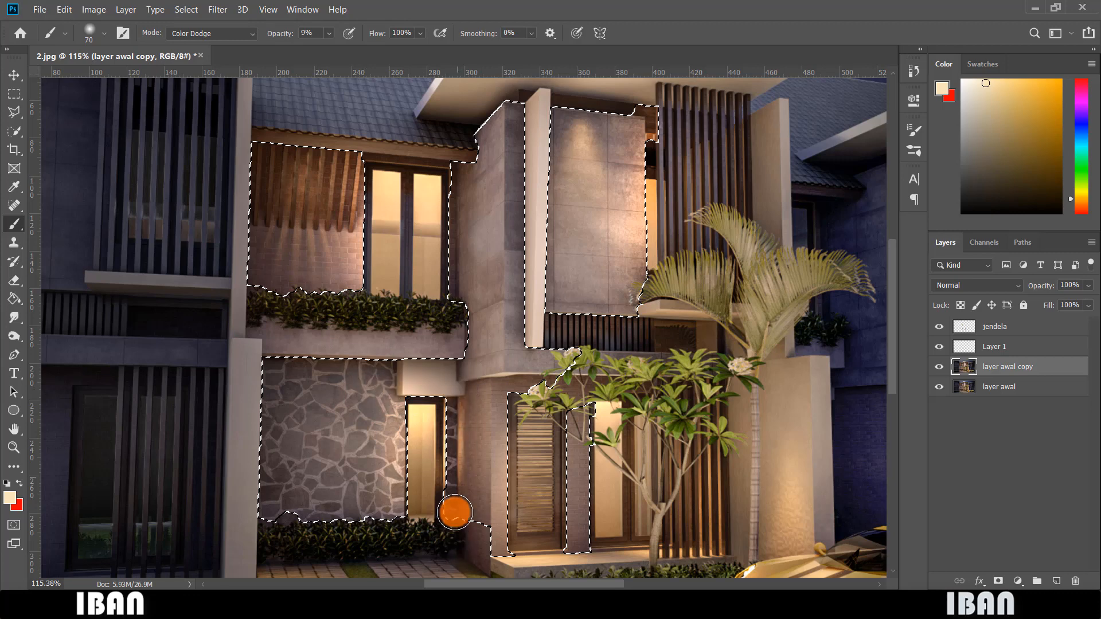
# Step: Enlarge the Color Dodge brush to 125 px, brighten the walls around the narrow ground-floor window, and clear the selection
pyautogui.press(']')
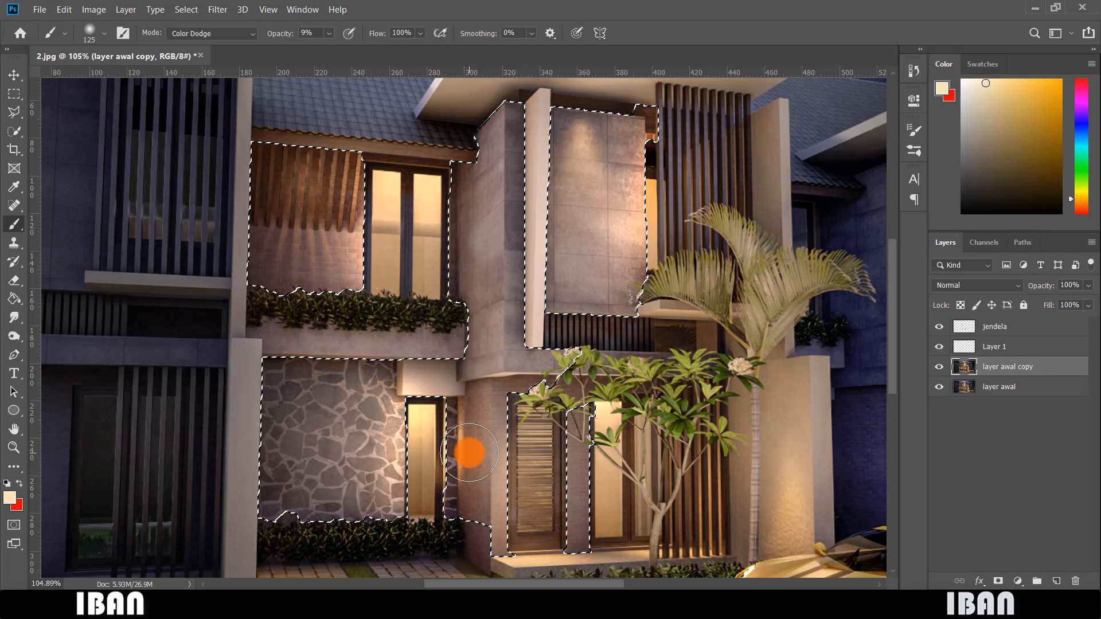
pyautogui.scroll(-2, 469, 453)
pyautogui.scroll(3, 579, 480)
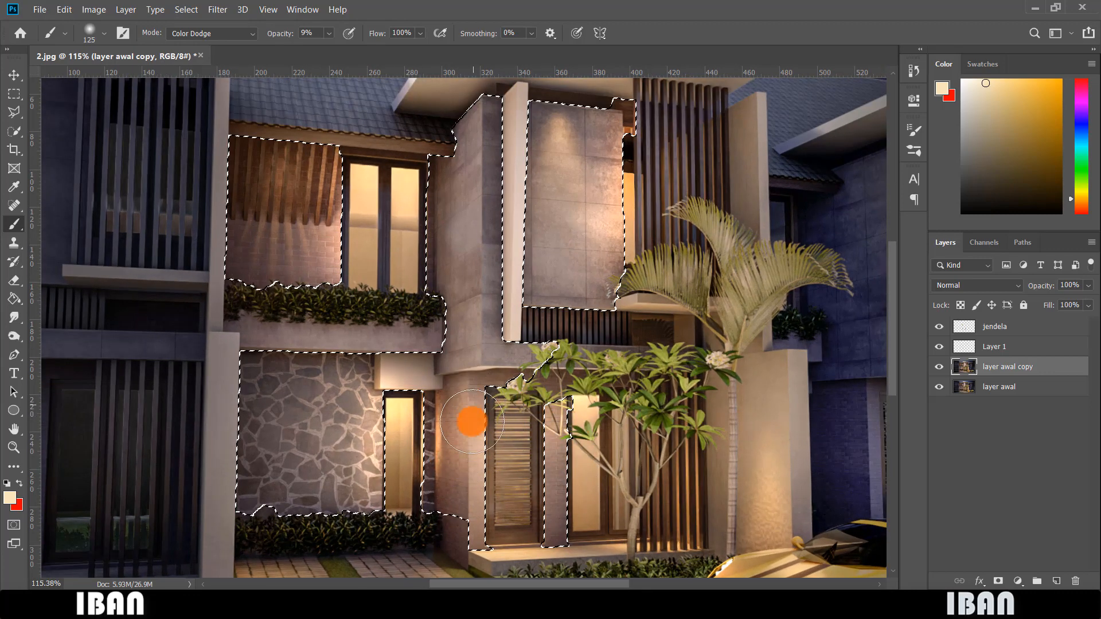
pyautogui.scroll(-3, 444, 499)
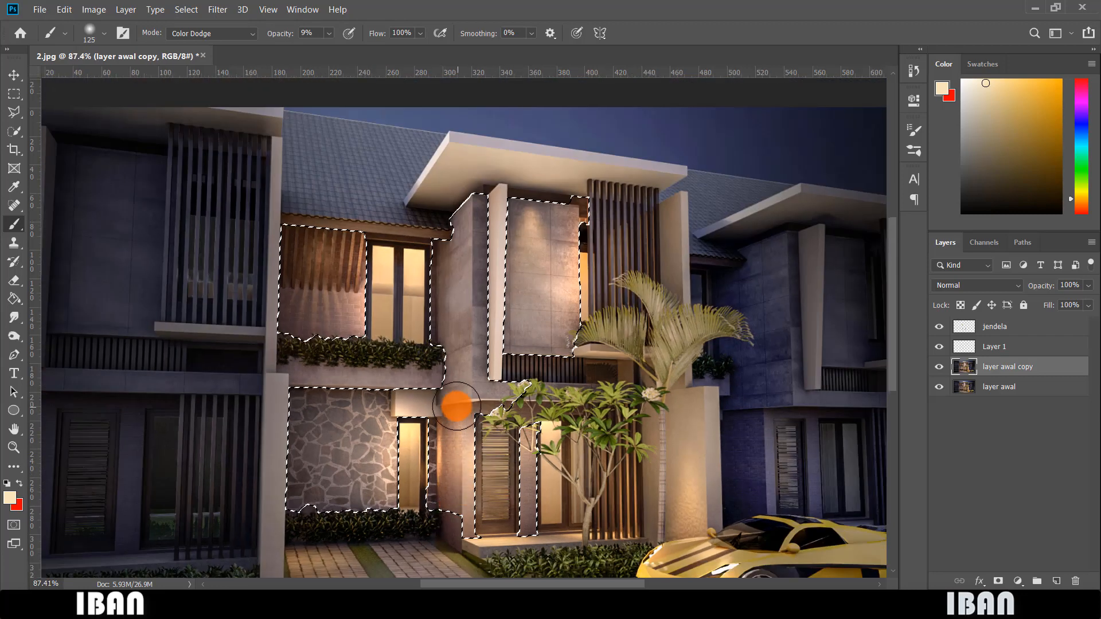
pyautogui.scroll(-1, 487, 339)
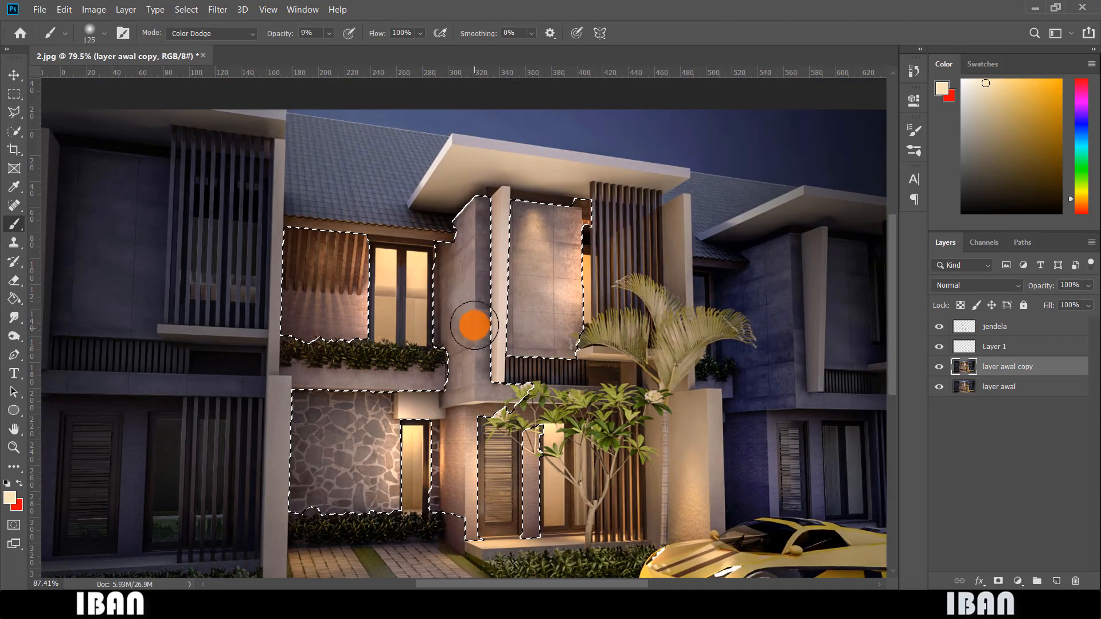
pyautogui.scroll(2, 473, 326)
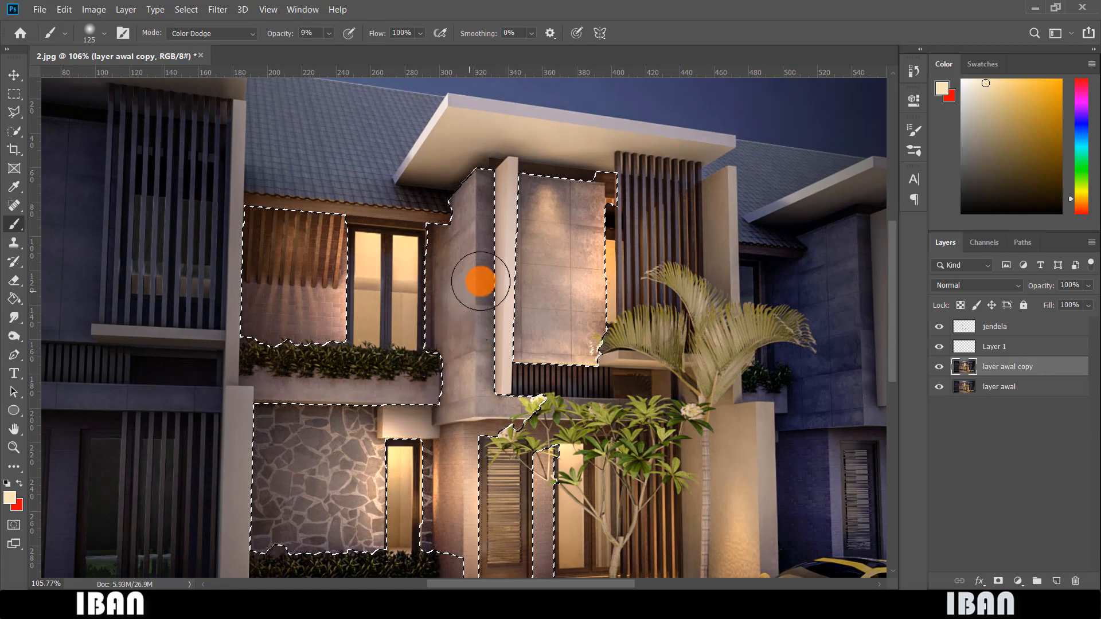
pyautogui.scroll(-1, 480, 281)
pyautogui.hotkey('ctrl', 'd')
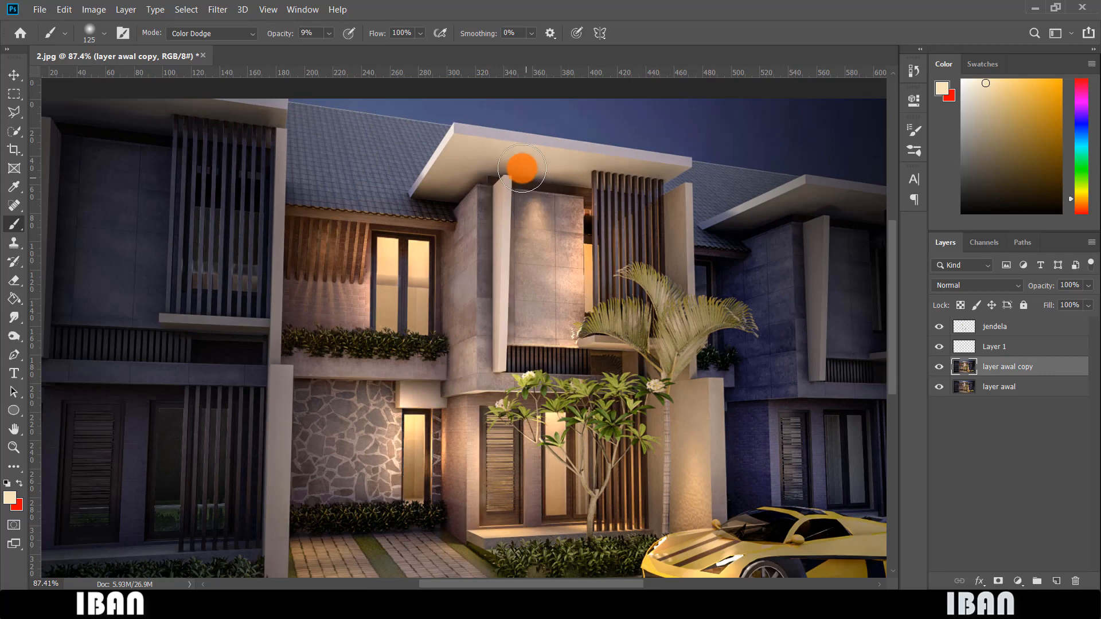
# Step: Select the underside of the central house's roof canopy with the Magic Wand, adding its darker lower areas
pyautogui.press('w')
pyautogui.moveTo(16, 139); pyautogui.dragTo(63, 147)
pyautogui.scroll(3, 501, 157)
pyautogui.keyDown('shift'); pyautogui.click(447, 166); pyautogui.keyUp('shift')
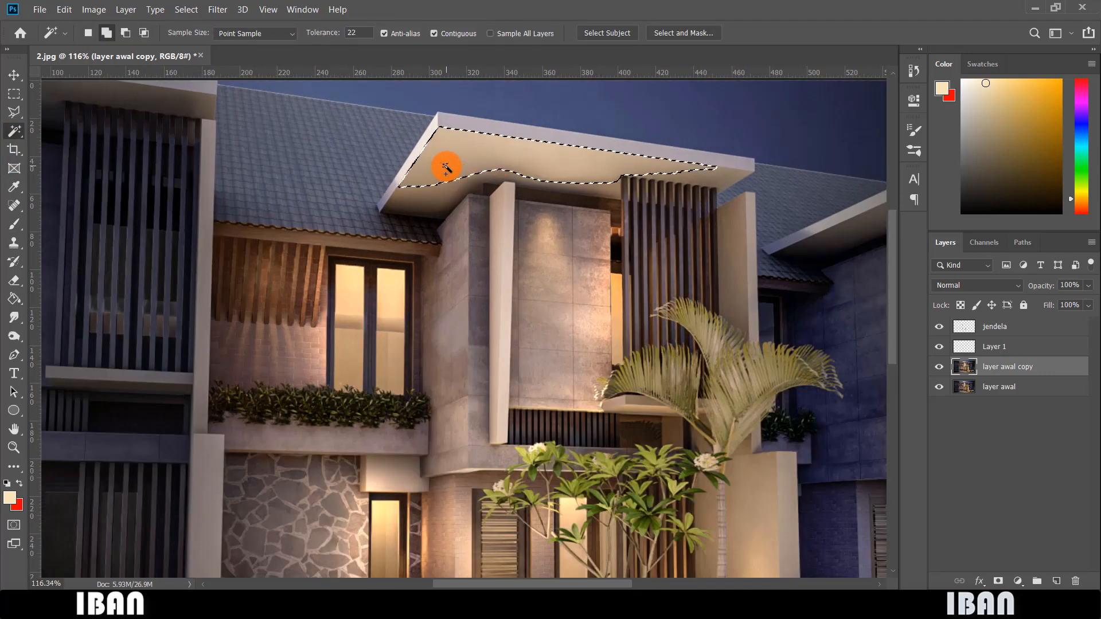
pyautogui.keyDown('shift'); pyautogui.click(425, 188); pyautogui.keyUp('shift')
pyautogui.keyDown('shift'); pyautogui.click(429, 200); pyautogui.keyUp('shift')
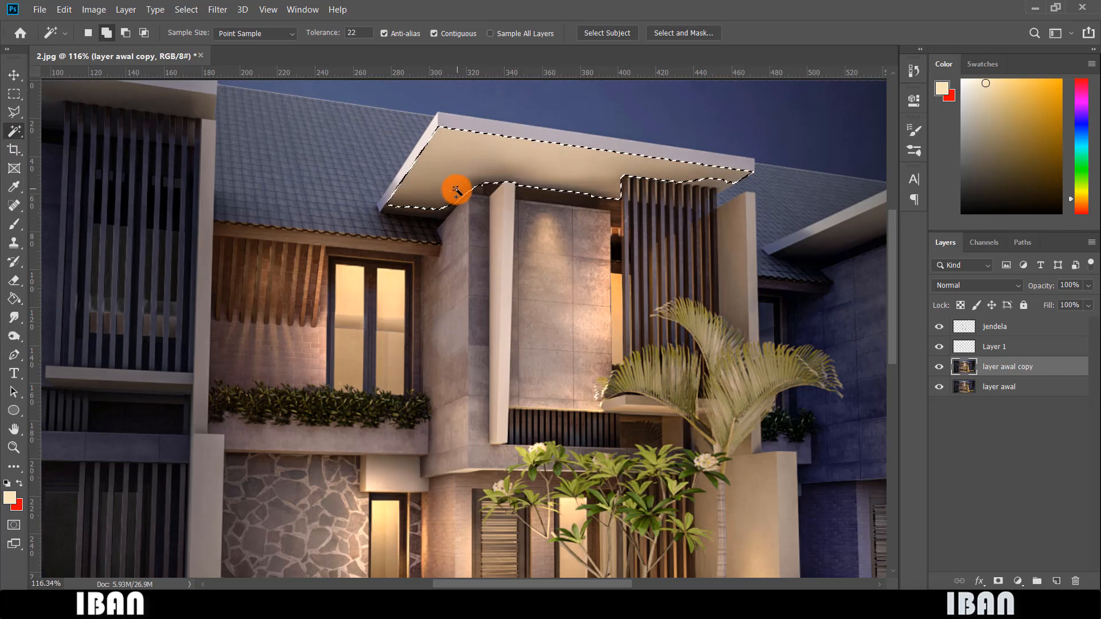
# Step: Brighten the selected canopy underside above the concrete panel with the 125 px Color Dodge brush at 9% opacity
pyautogui.scroll(-1, 600, 190)
pyautogui.press('b')
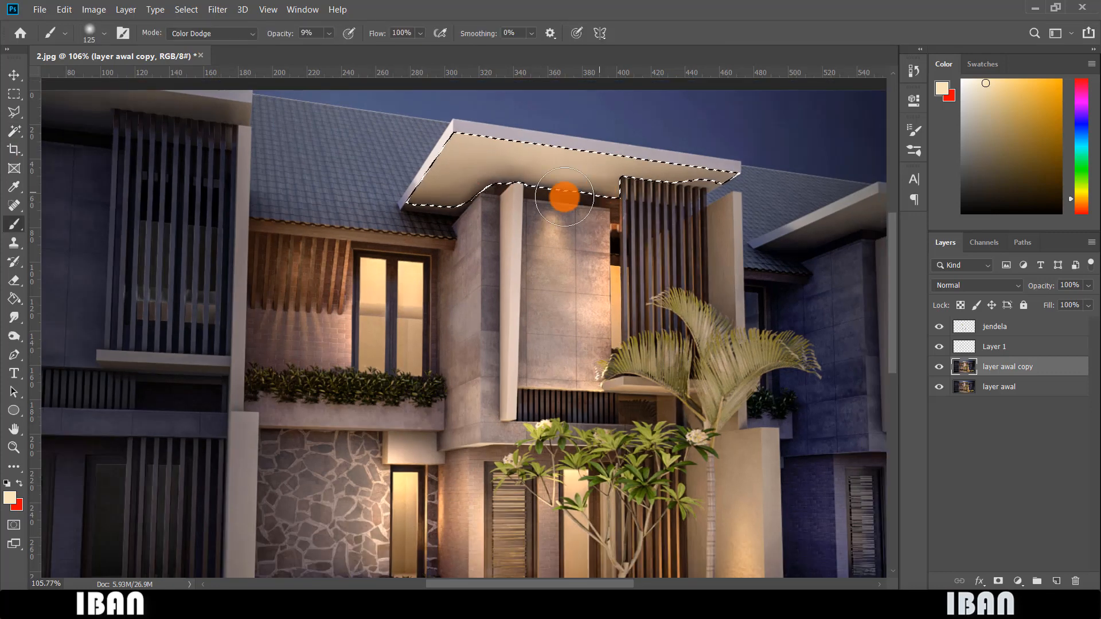
pyautogui.moveTo(491, 215)
pyautogui.mouseDown()
pyautogui.moveTo(433, 219)
pyautogui.moveTo(528, 192)
pyautogui.moveTo(564, 196)
pyautogui.moveTo(433, 206)
pyautogui.moveTo(618, 214)
pyautogui.moveTo(522, 200)
pyautogui.moveTo(655, 221)
pyautogui.moveTo(487, 197)
pyautogui.moveTo(565, 207)
pyautogui.mouseUp()
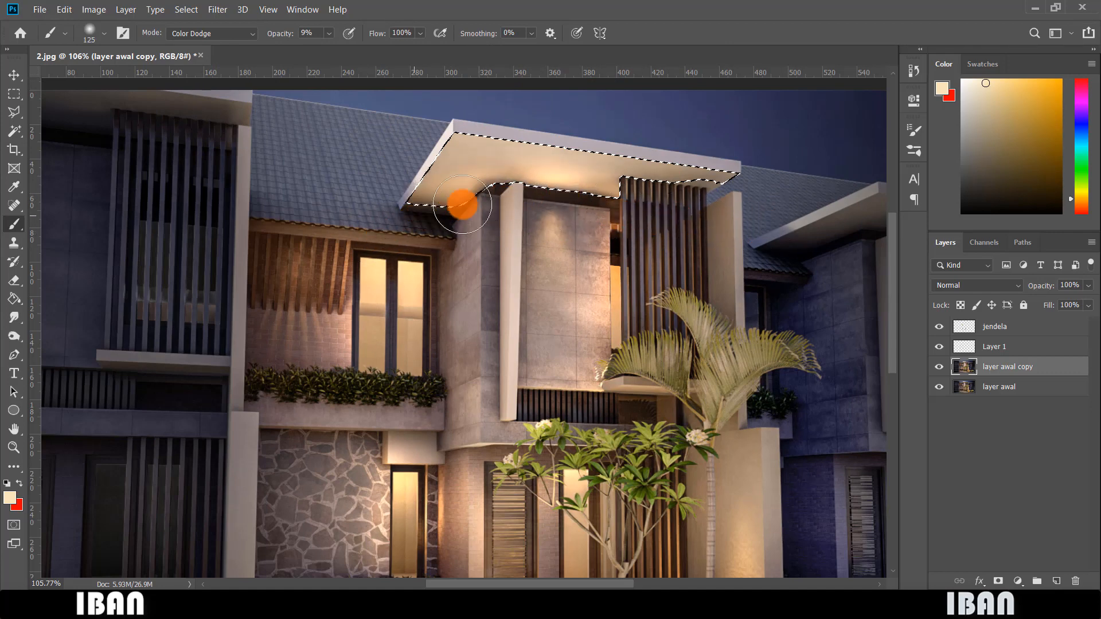
# Step: Clear the canopy selection and delete the empty Layer 1
pyautogui.hotkey('ctrl', 'd')
pyautogui.scroll(-3, 687, 272)
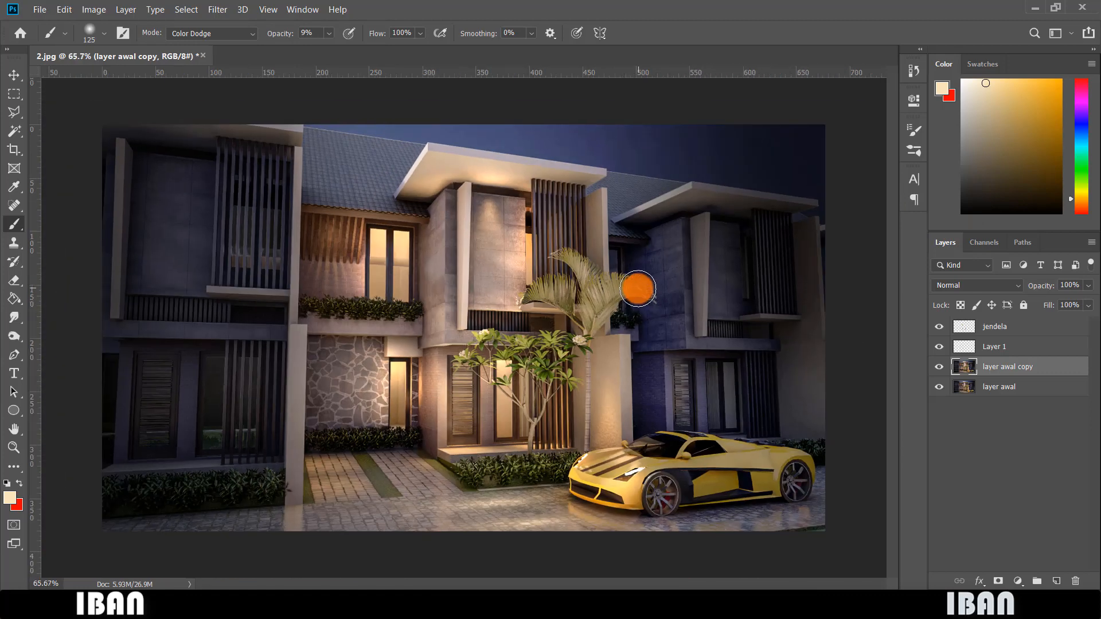
pyautogui.scroll(-2, 634, 300)
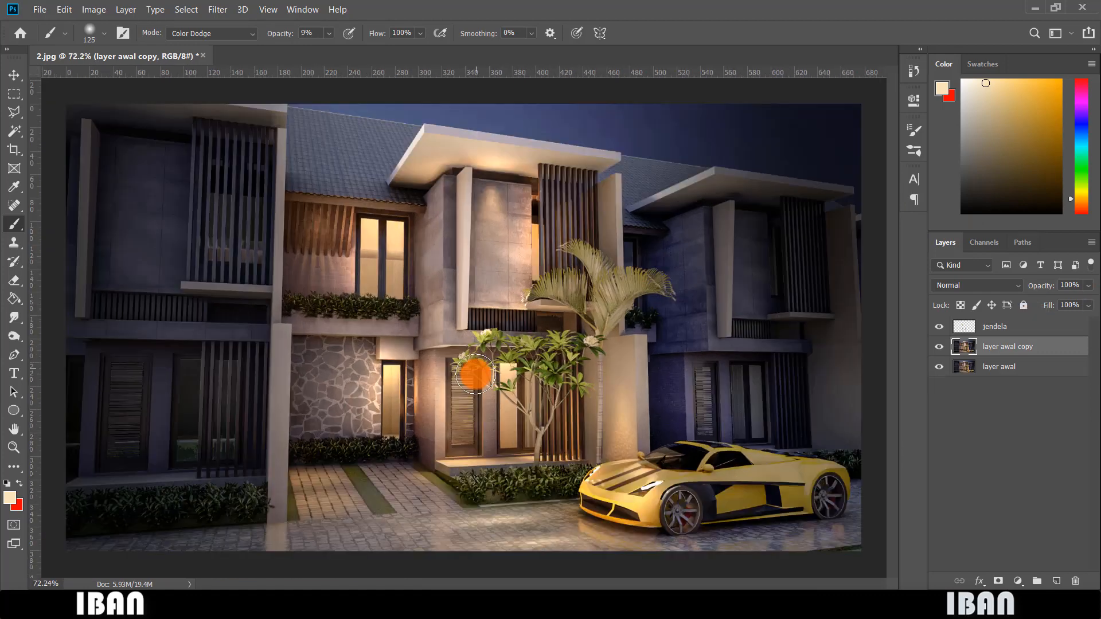
# Step: Examine the yellow car, its headlights and the pavement in front of the central house
pyautogui.moveTo(475, 374)
pyautogui.mouseDown()
pyautogui.moveTo(553, 450)
pyautogui.moveTo(443, 332)
pyautogui.moveTo(376, 508)
pyautogui.moveTo(660, 516)
pyautogui.mouseUp()
pyautogui.scroll(2, 659, 516)
pyautogui.scroll(-3, 660, 517)
pyautogui.scroll(3, 668, 522)
pyautogui.scroll(-1, 667, 521)
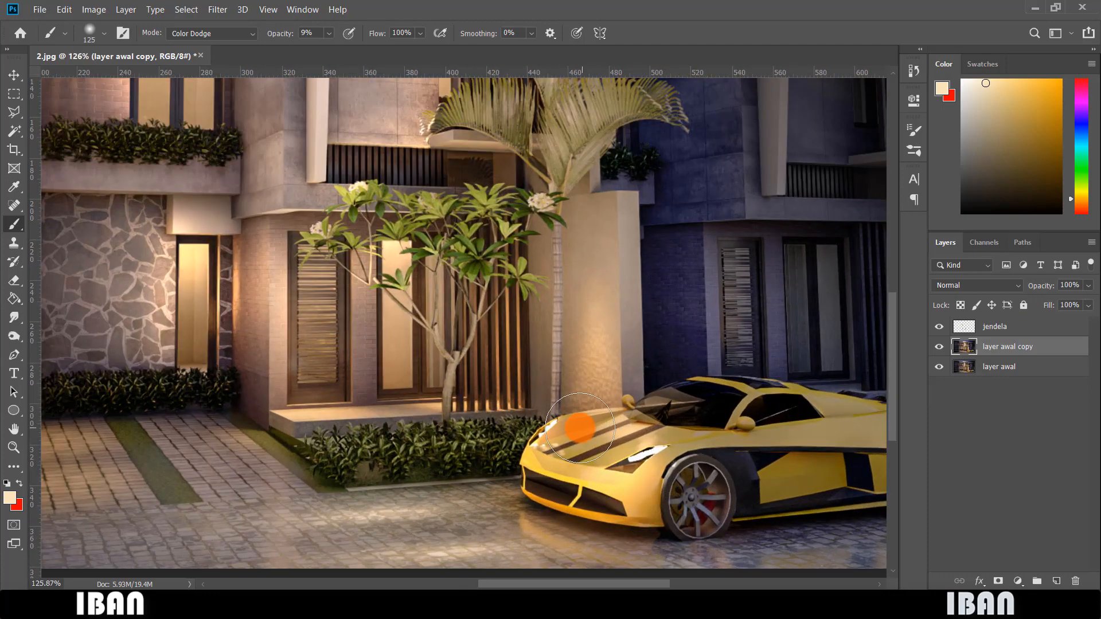
pyautogui.scroll(1, 580, 430)
pyautogui.scroll(2, 608, 443)
pyautogui.scroll(-1, 525, 412)
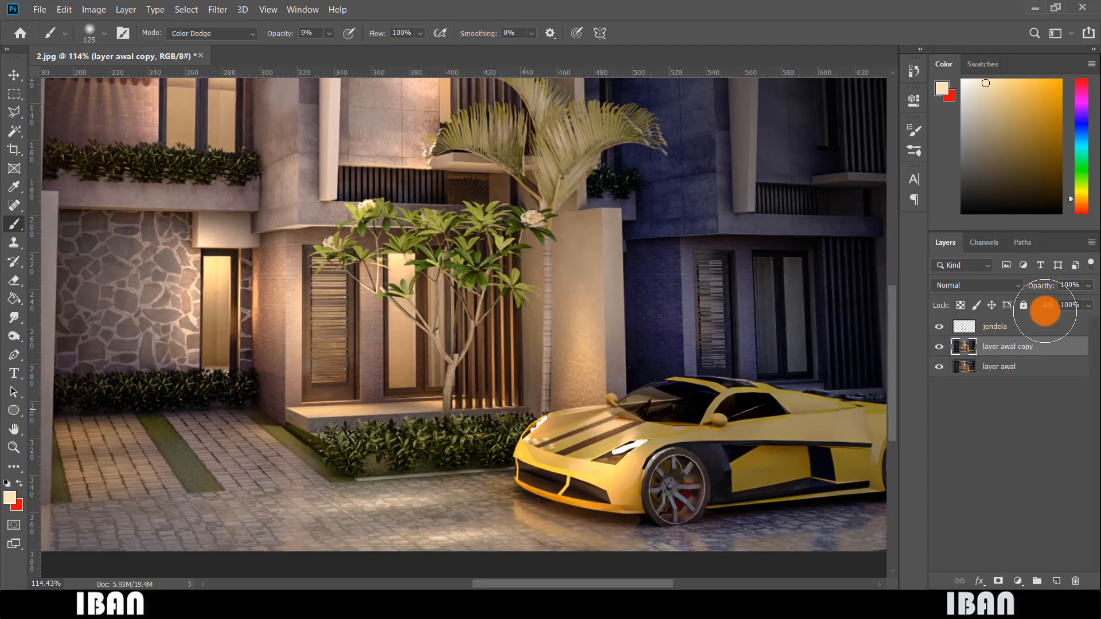
pyautogui.click(582, 474)
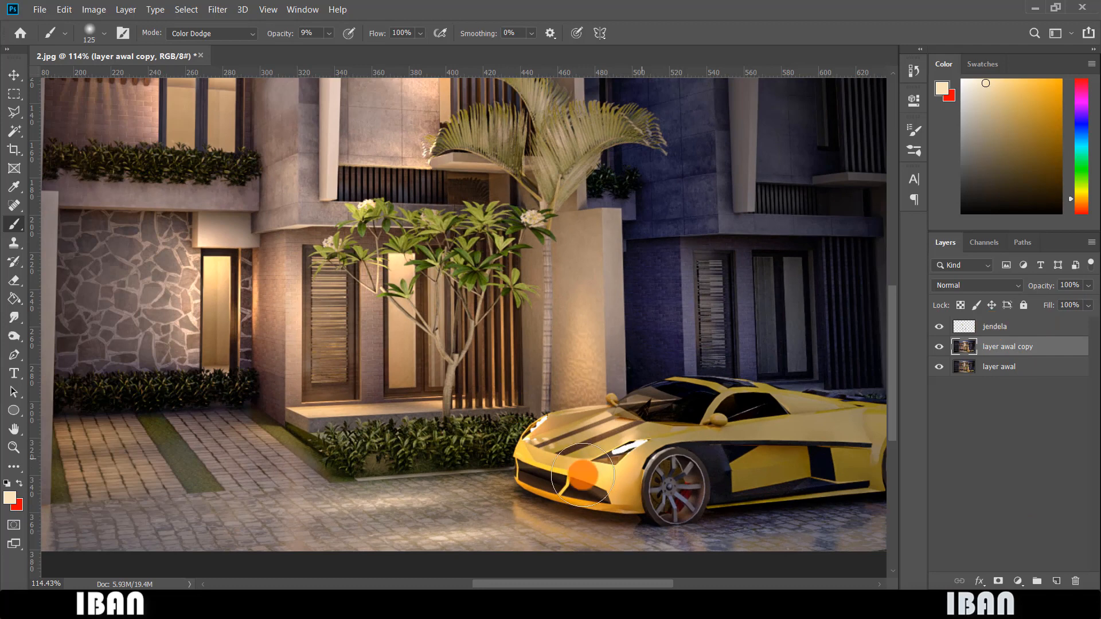
# Step: Add a new empty layer above "layer awal copy" and check it by temporarily hiding the other layers
pyautogui.click(1057, 582)
pyautogui.click(15, 191)
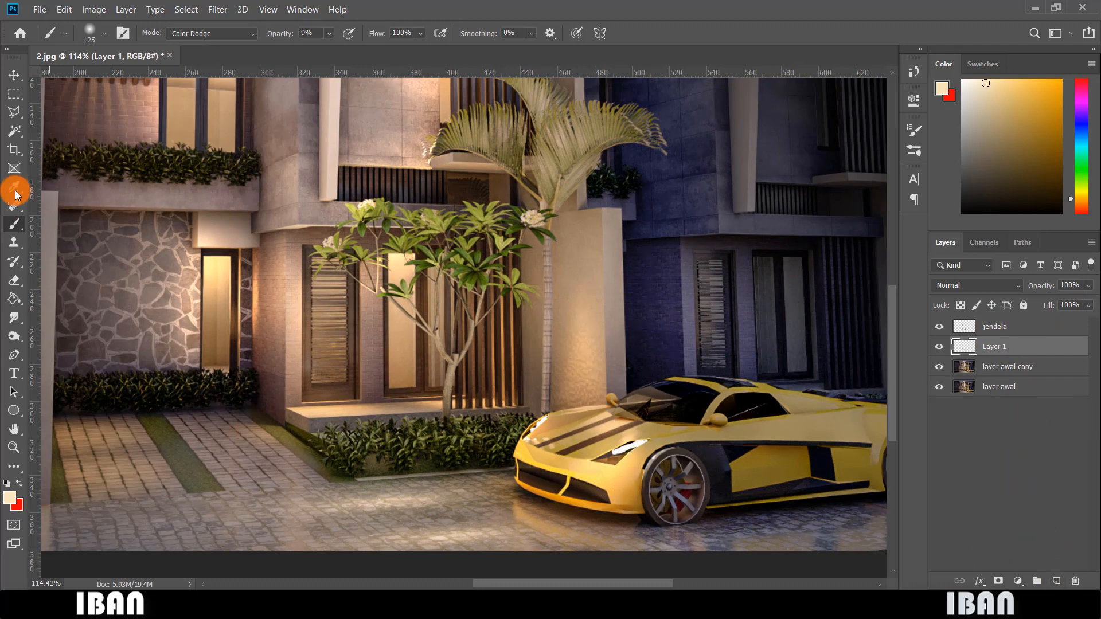
pyautogui.click(936, 328)
pyautogui.click(939, 388)
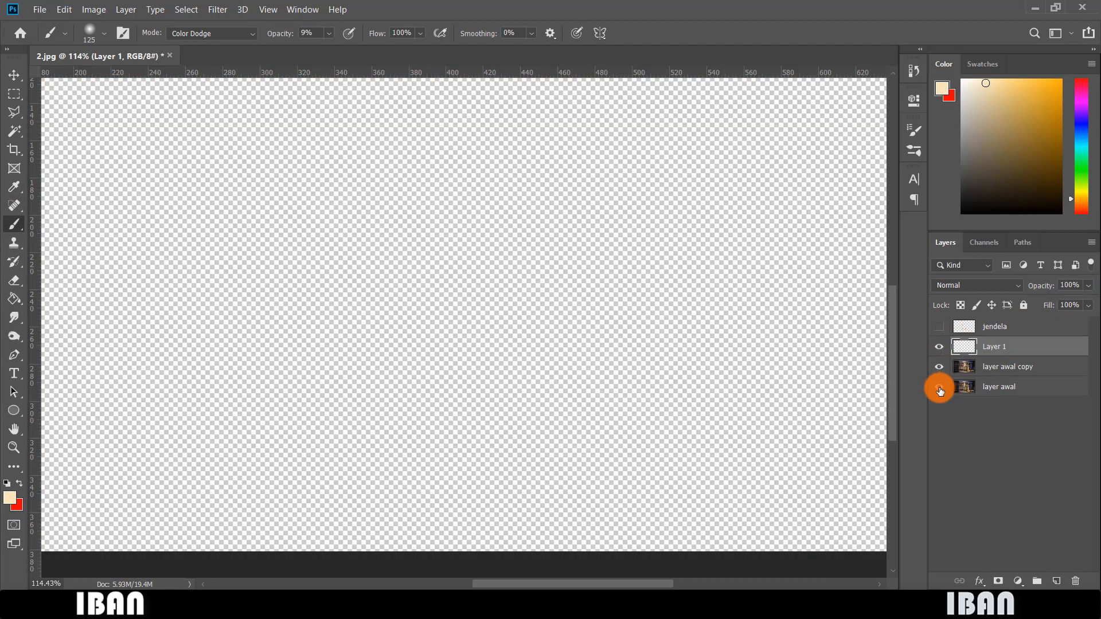
pyautogui.click(939, 388)
pyautogui.click(939, 326)
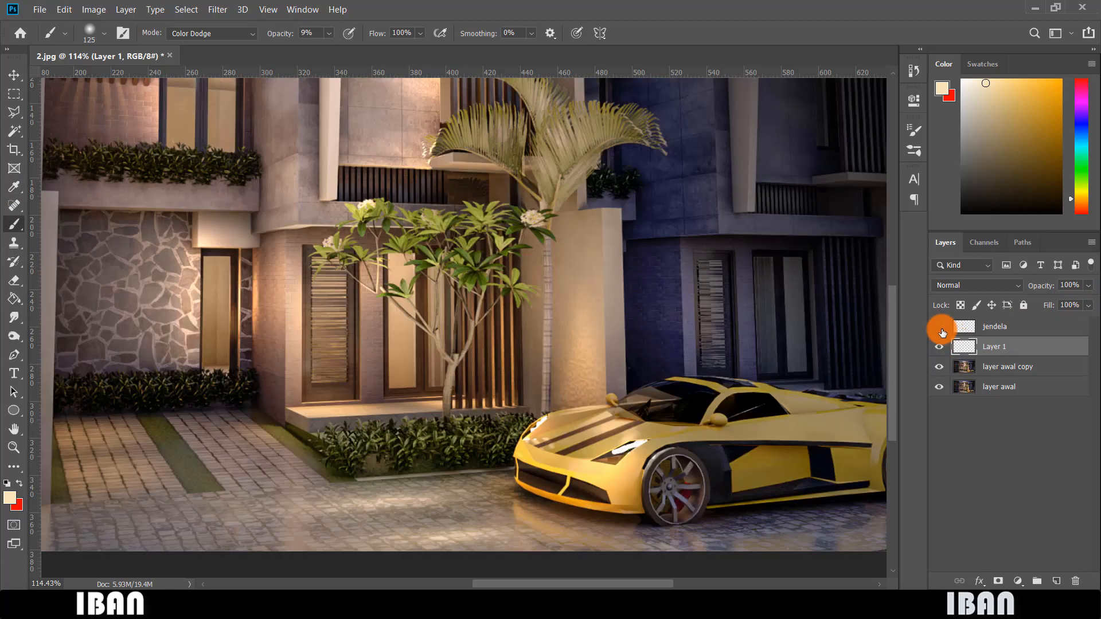
# Step: Outline a beam-shaped selection from the car's near headlight down across the pavement with the Polygonal Lasso
pyautogui.click(14, 113)
pyautogui.click(56, 122)
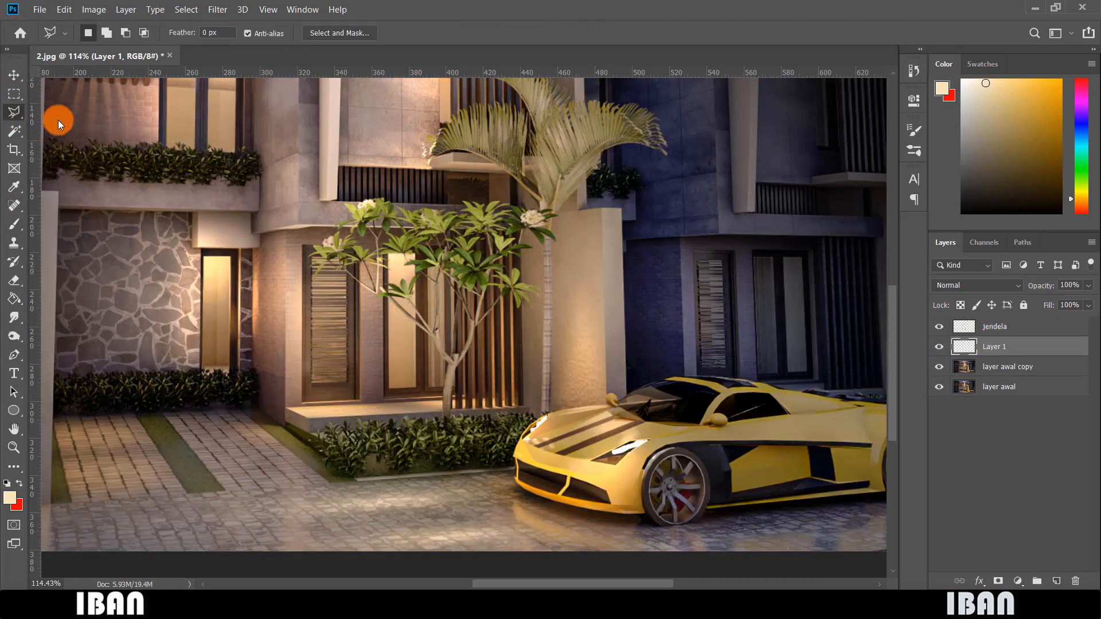
pyautogui.scroll(3, 658, 437)
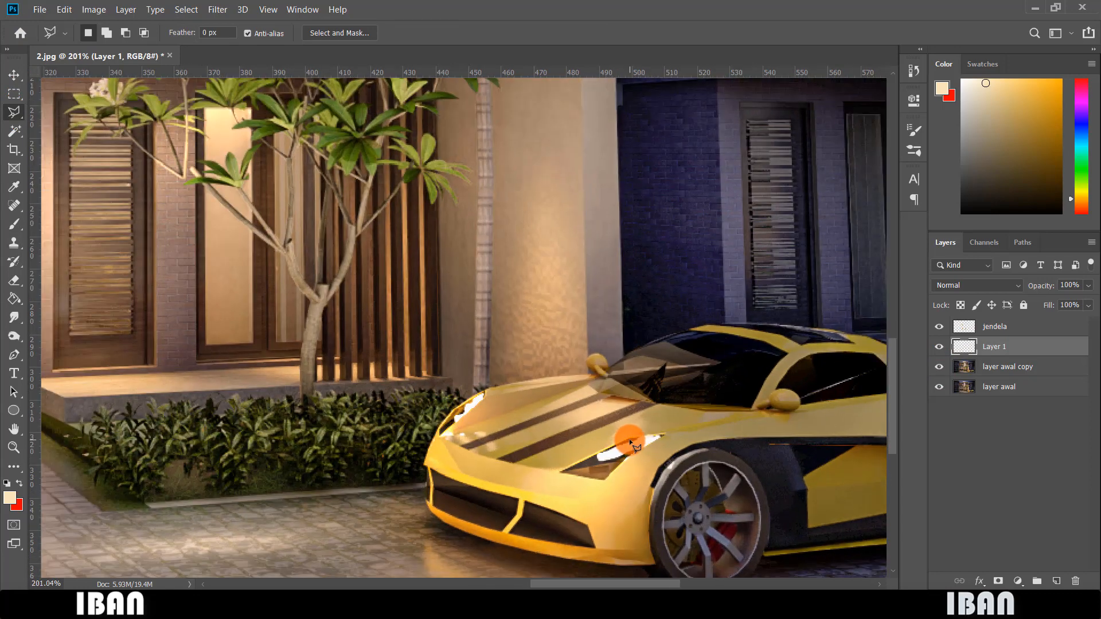
pyautogui.click(630, 440)
pyautogui.scroll(-3, 451, 483)
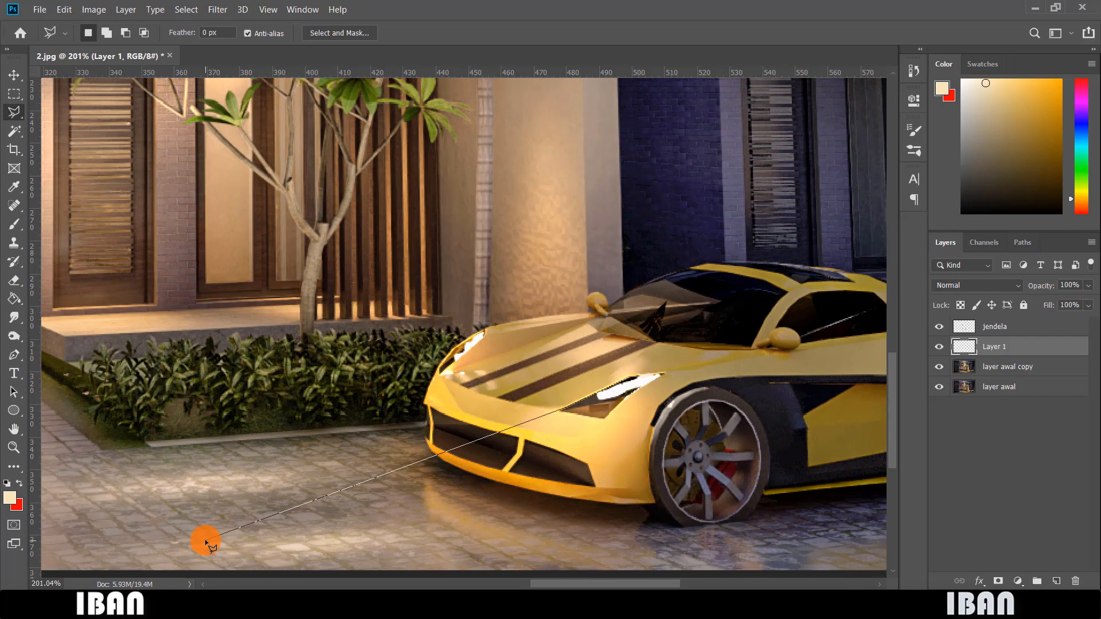
pyautogui.click(190, 541)
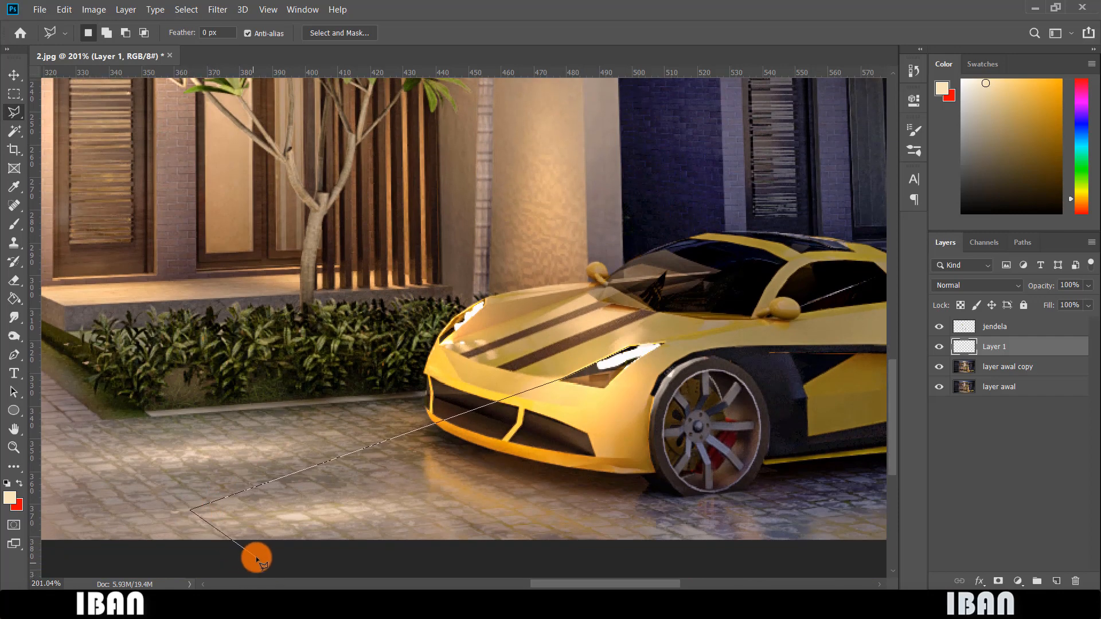
pyautogui.click(402, 512)
pyautogui.click(605, 391)
pyautogui.click(670, 342)
pyautogui.click(668, 344)
pyautogui.scroll(-2, 458, 347)
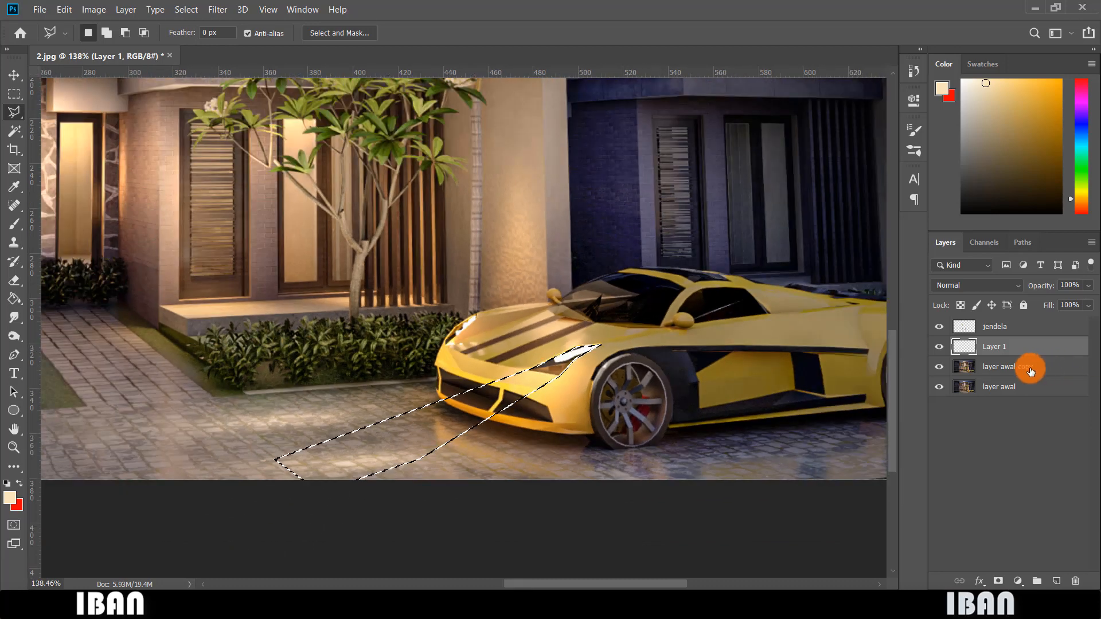
# Step: Switch to the Brush and enlarge it to 400 px for the beam selection
pyautogui.press('b')
pyautogui.scroll(-2, 467, 356)
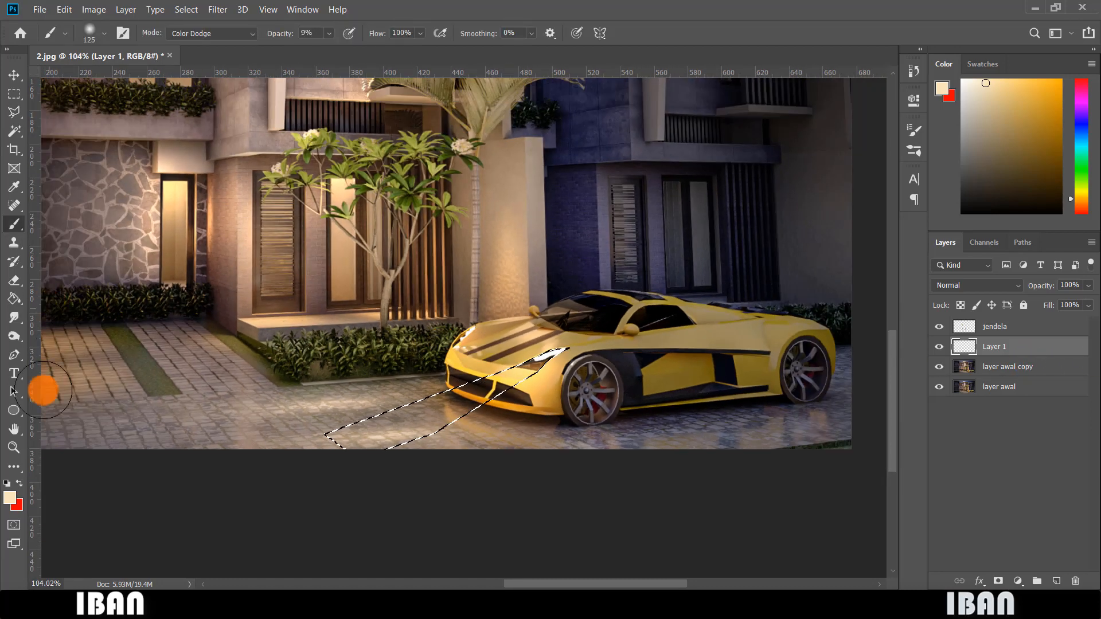
pyautogui.moveTo(495, 338); pyautogui.dragTo(559, 328)
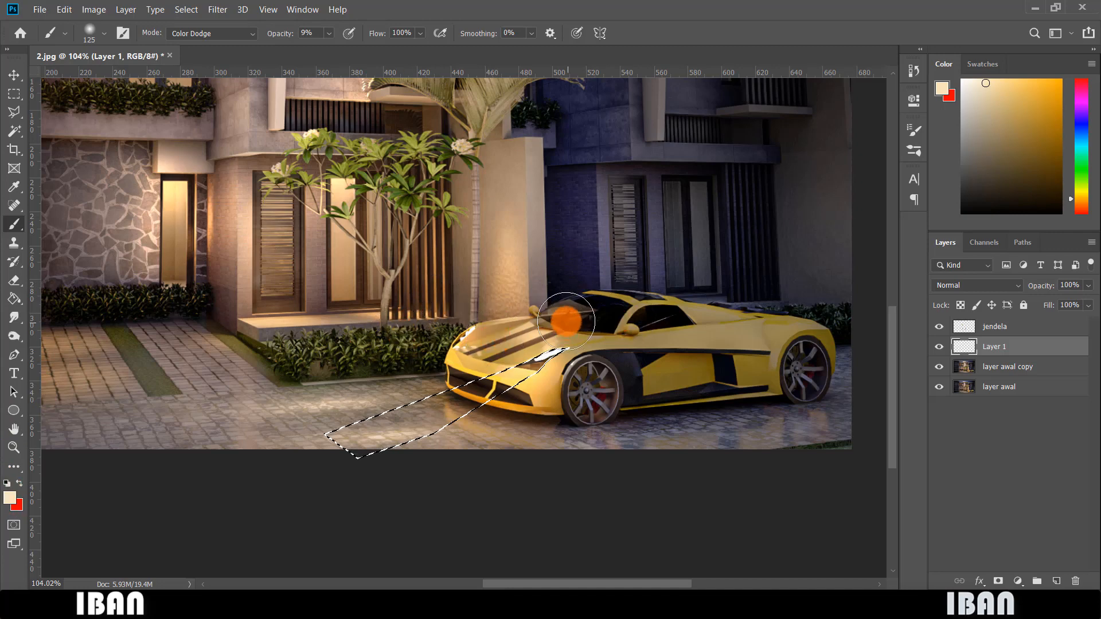
pyautogui.press(']')
pyautogui.press(']')
pyautogui.press(']')
pyautogui.press(']')
pyautogui.press(']')
pyautogui.press(']')
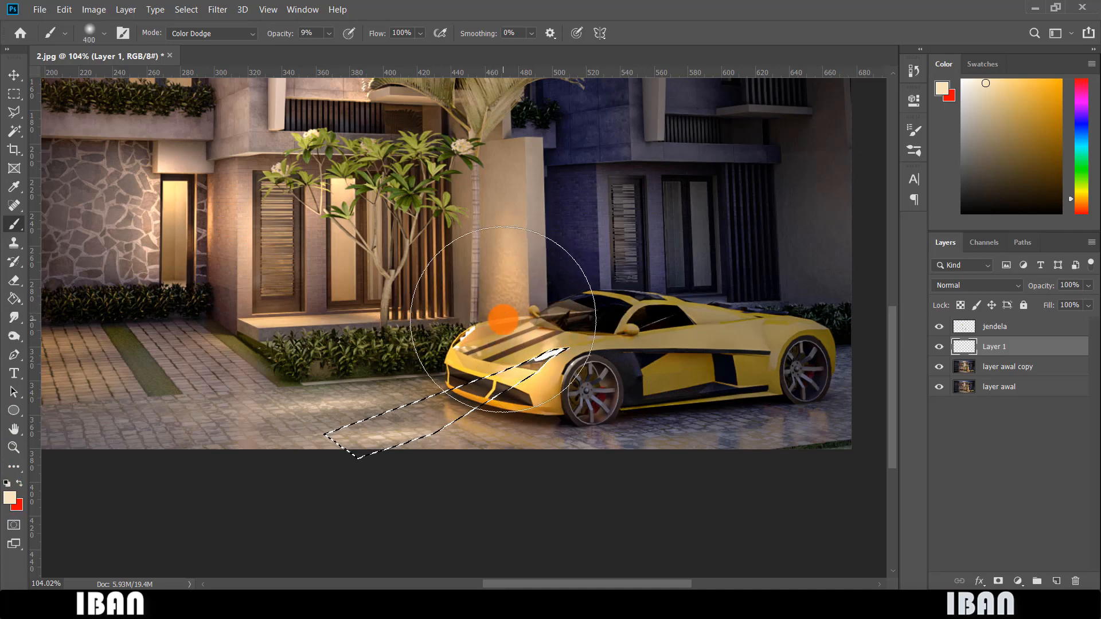
# Step: Paint a fading cream beam from the near headlight inside the selection, using the brush in Normal mode at 100% opacity
pyautogui.click(212, 33)
pyautogui.click(210, 41)
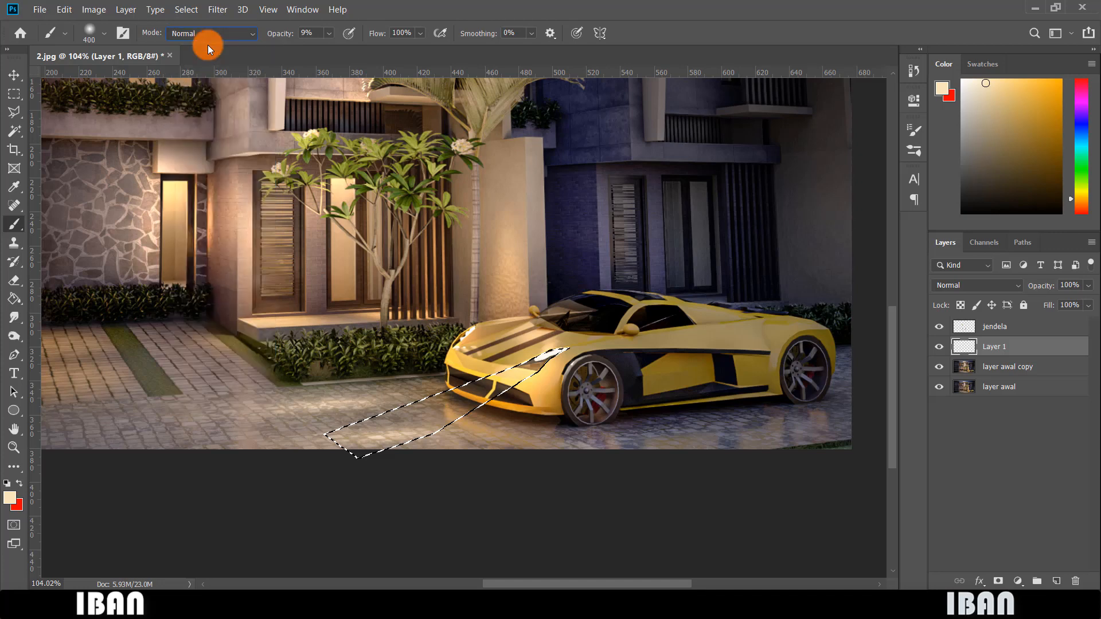
pyautogui.moveTo(278, 37)
pyautogui.mouseDown()
pyautogui.moveTo(265, 37)
pyautogui.moveTo(368, 34)
pyautogui.mouseUp()
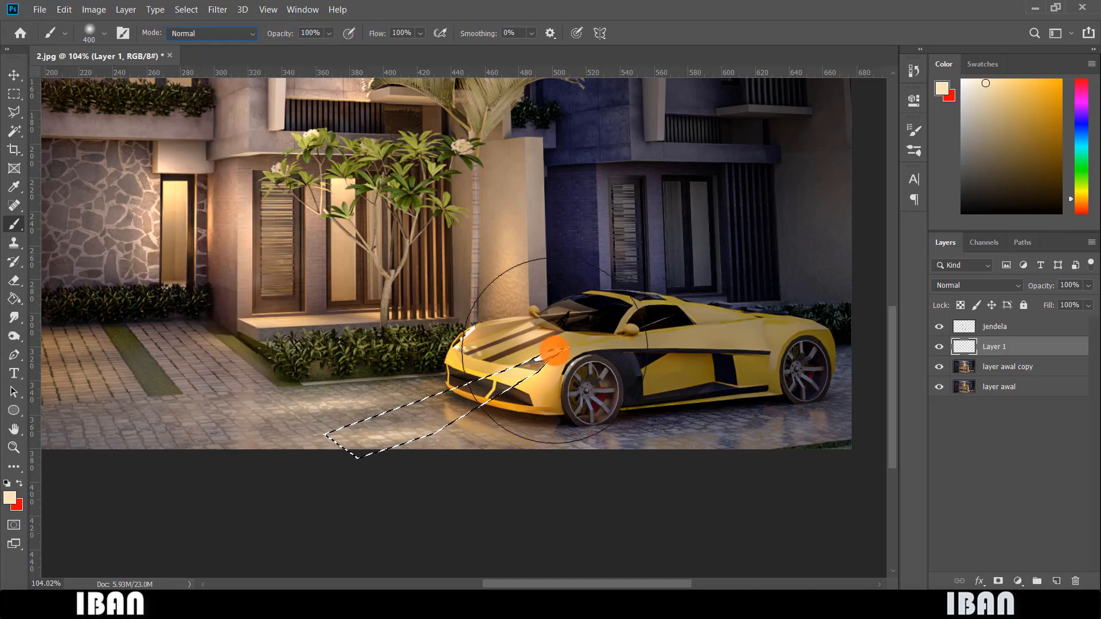
pyautogui.moveTo(598, 331)
pyautogui.mouseDown()
pyautogui.moveTo(534, 325)
pyautogui.moveTo(629, 310)
pyautogui.moveTo(501, 299)
pyautogui.moveTo(500, 353)
pyautogui.moveTo(525, 337)
pyautogui.moveTo(588, 330)
pyautogui.moveTo(472, 324)
pyautogui.moveTo(634, 303)
pyautogui.moveTo(499, 304)
pyautogui.moveTo(583, 328)
pyautogui.moveTo(501, 318)
pyautogui.moveTo(631, 299)
pyautogui.mouseUp()
pyautogui.hotkey('ctrl', 'z')
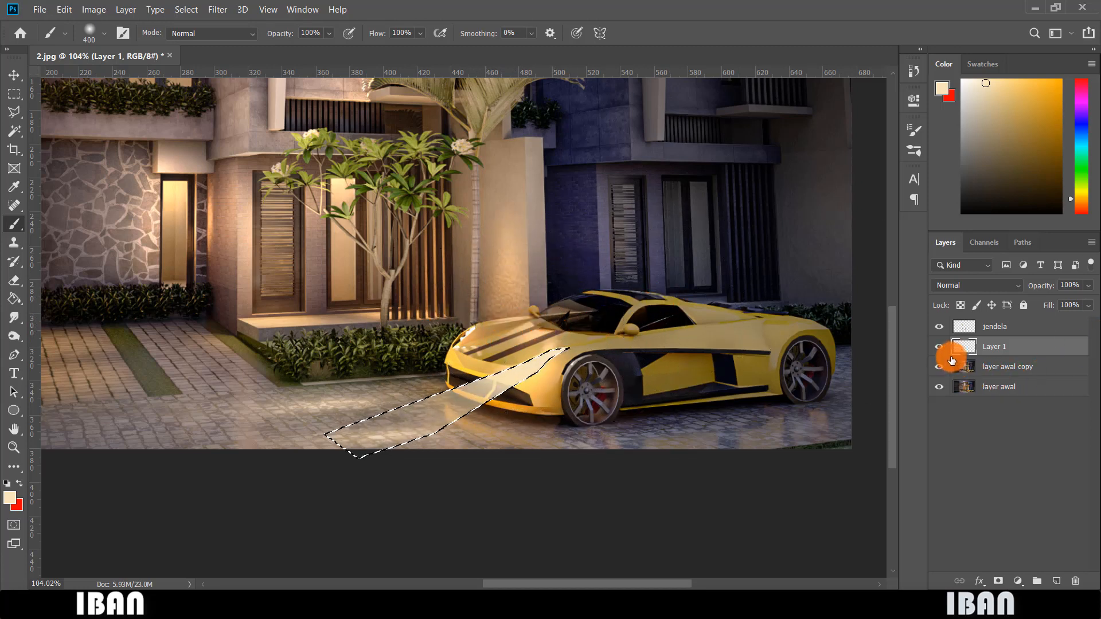
# Step: Clear the beam selection and check the headlight beam against the whole rendering
pyautogui.hotkey('ctrl', 'd')
pyautogui.scroll(-3, 645, 373)
pyautogui.scroll(3, 562, 364)
pyautogui.scroll(-2, 560, 356)
pyautogui.scroll(3, 683, 491)
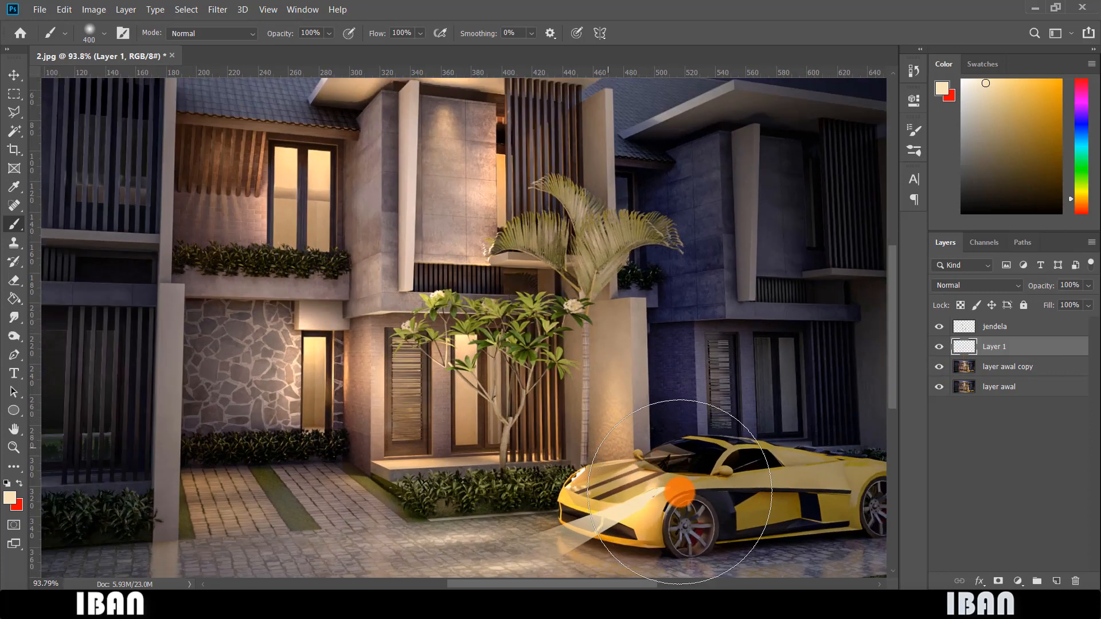
pyautogui.scroll(-1, 616, 397)
pyautogui.scroll(-3, 615, 396)
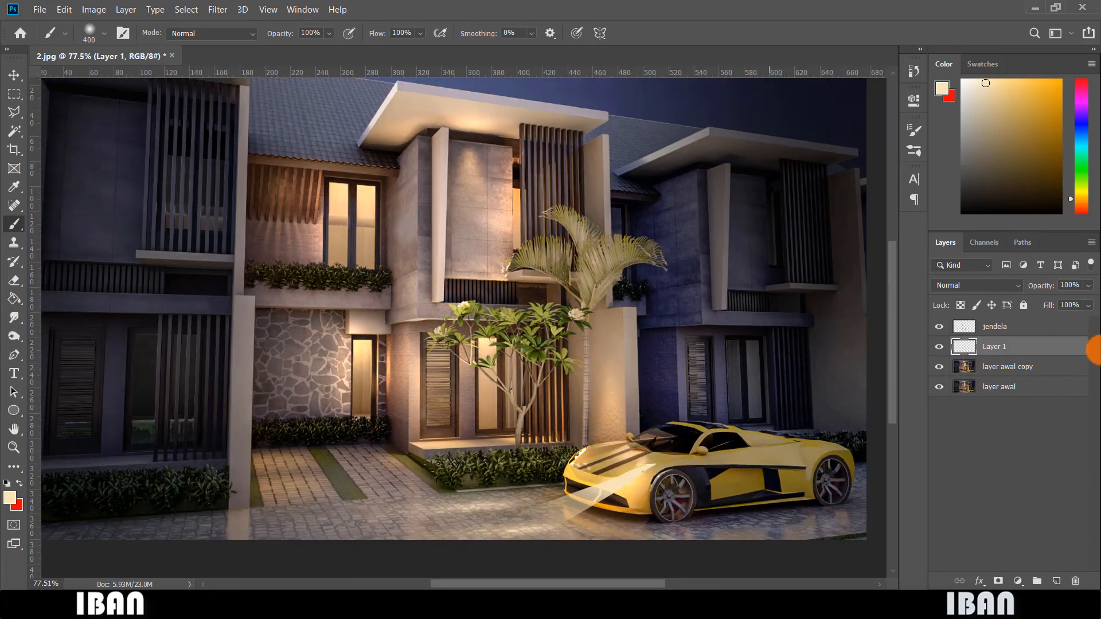
# Step: Outline a beam-shaped selection from the car's far headlight down across the pavement with the Polygonal Lasso
pyautogui.click(16, 113)
pyautogui.scroll(3, 530, 464)
pyautogui.scroll(2, 530, 466)
pyautogui.scroll(1, 570, 432)
pyautogui.scroll(1, 575, 362)
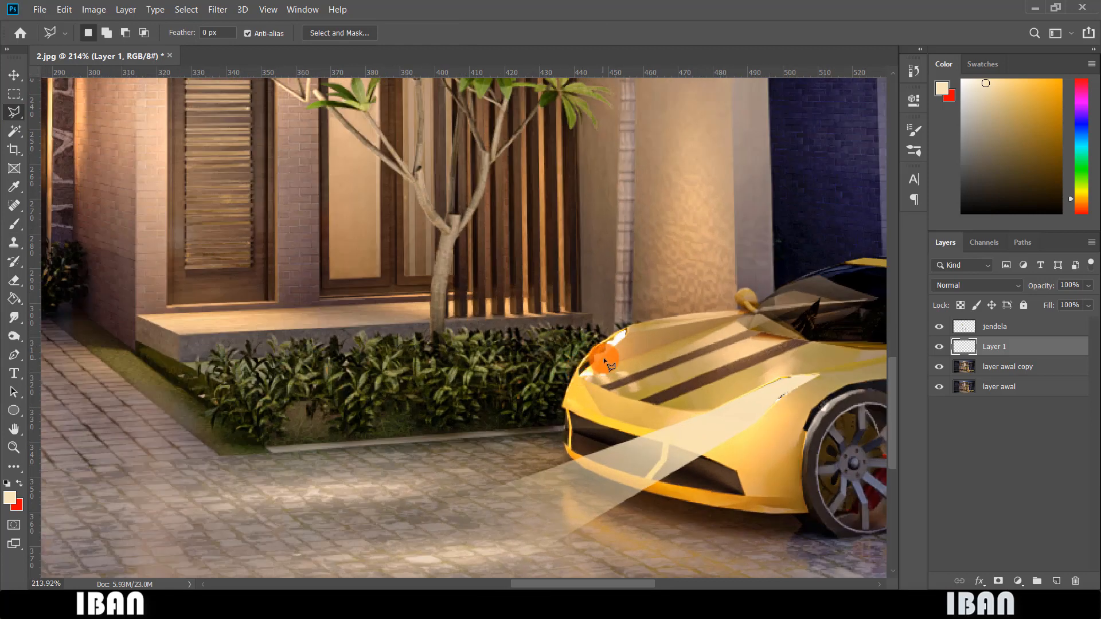
pyautogui.click(626, 332)
pyautogui.click(590, 376)
pyautogui.scroll(-2, 408, 436)
pyautogui.click(408, 437)
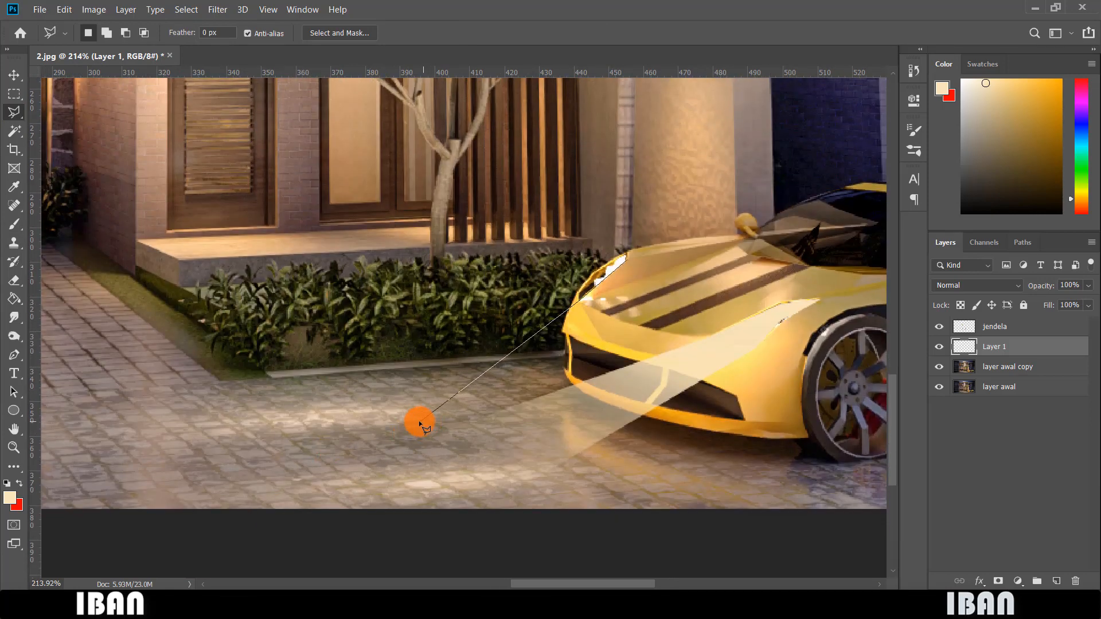
pyautogui.click(418, 422)
pyautogui.click(259, 407)
pyautogui.click(578, 291)
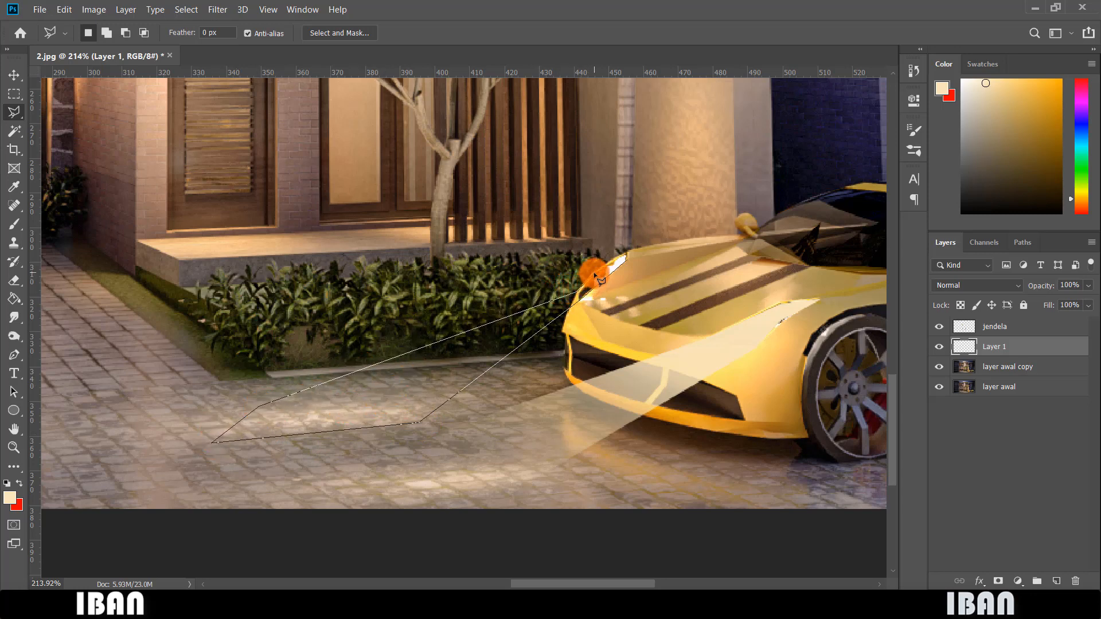
pyautogui.click(623, 253)
pyautogui.doubleClick(630, 258)
# Step: Paint a fading cream beam from the far headlight inside the selection with the 400 px brush, and clear the selection
pyautogui.scroll(-3, 406, 332)
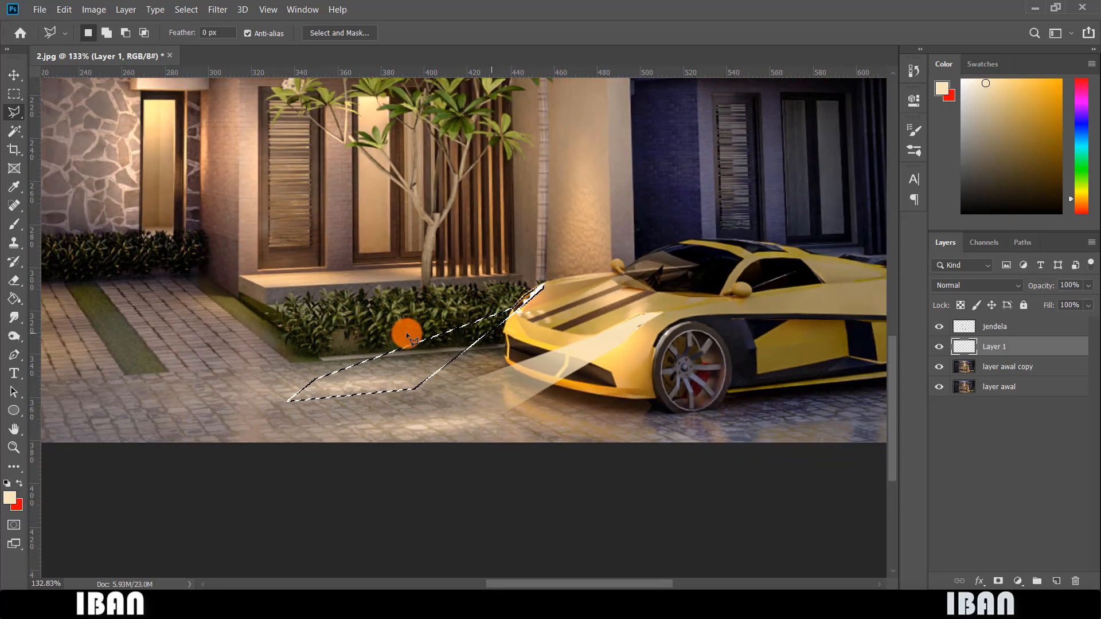
pyautogui.press('b')
pyautogui.moveTo(510, 242)
pyautogui.mouseDown()
pyautogui.moveTo(484, 228)
pyautogui.moveTo(445, 233)
pyautogui.moveTo(607, 233)
pyautogui.moveTo(613, 243)
pyautogui.mouseUp()
pyautogui.hotkey('ctrl', 'd')
pyautogui.scroll(-3, 324, 290)
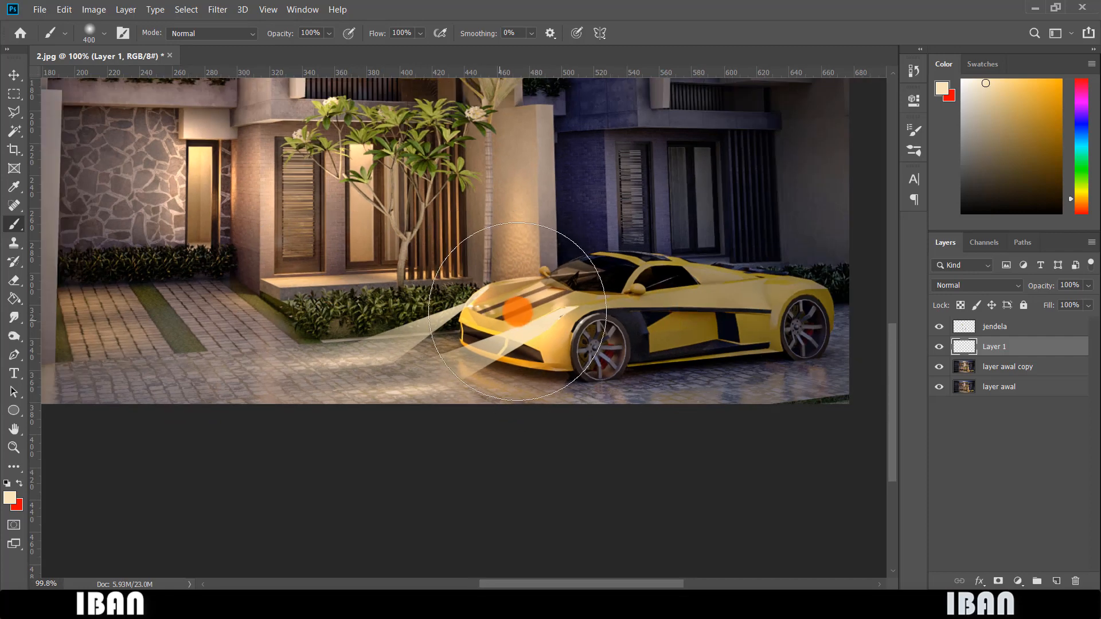
pyautogui.scroll(4, 518, 311)
pyautogui.scroll(-3, 518, 311)
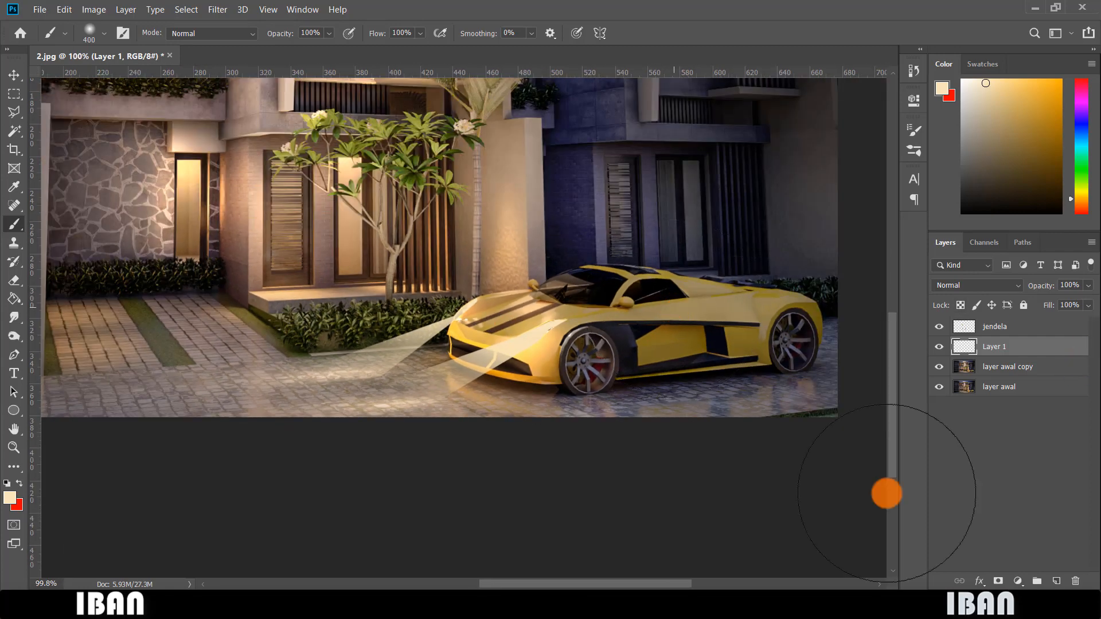
# Step: Soften both headlight beams on Layer 1 with a Gaussian Blur of 6.2 pixels radius
pyautogui.click(217, 12)
pyautogui.moveTo(229, 162)
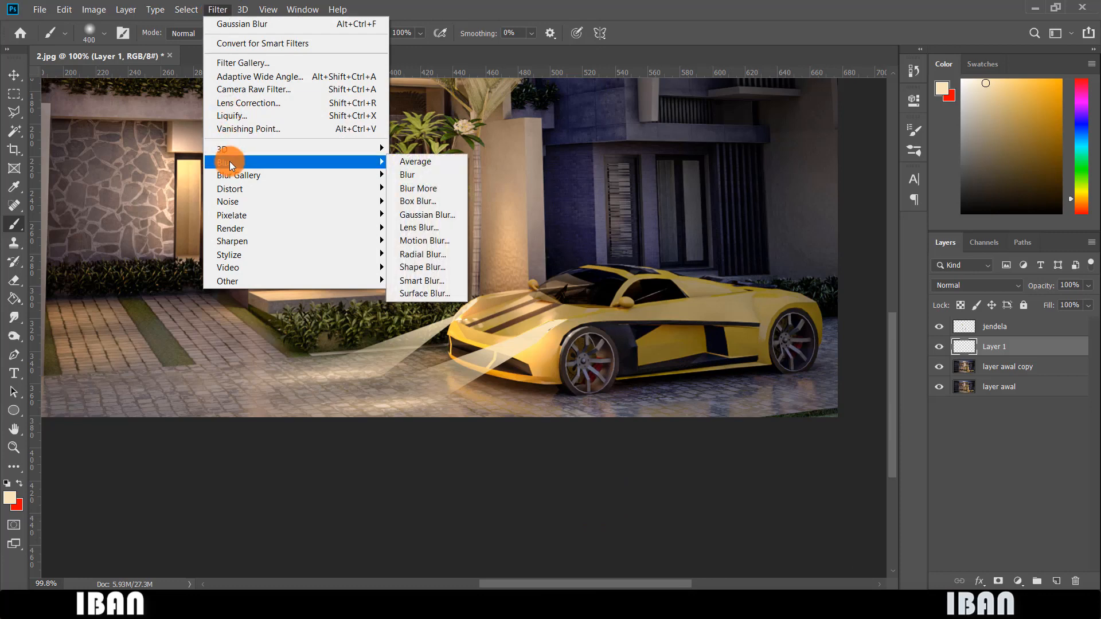
pyautogui.click(446, 215)
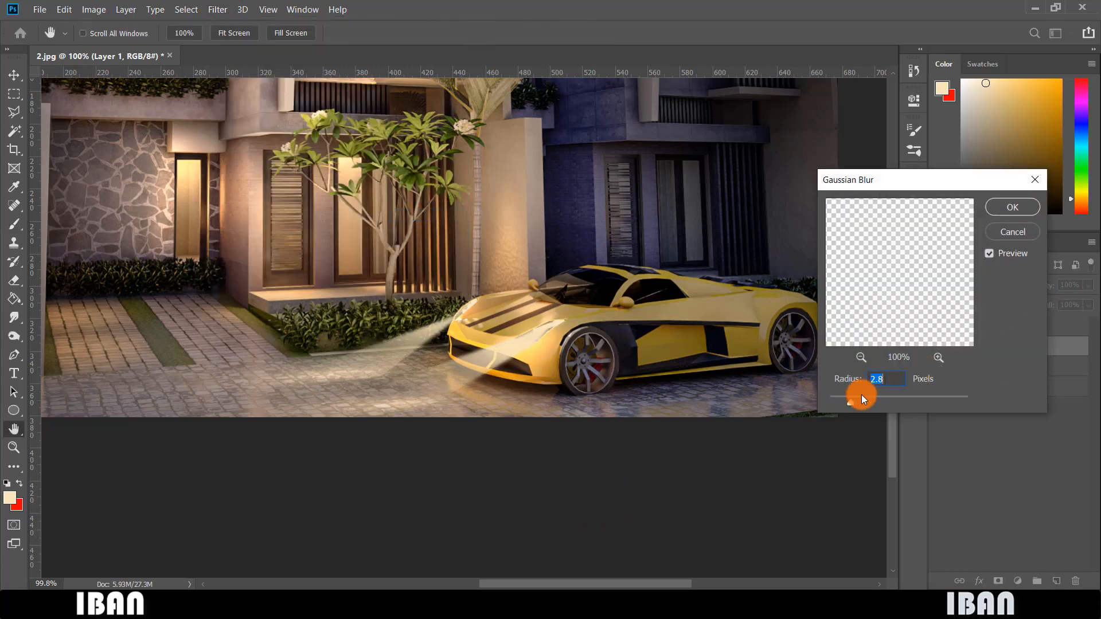
pyautogui.moveTo(859, 402)
pyautogui.mouseDown()
pyautogui.moveTo(890, 399)
pyautogui.moveTo(867, 398)
pyautogui.mouseUp()
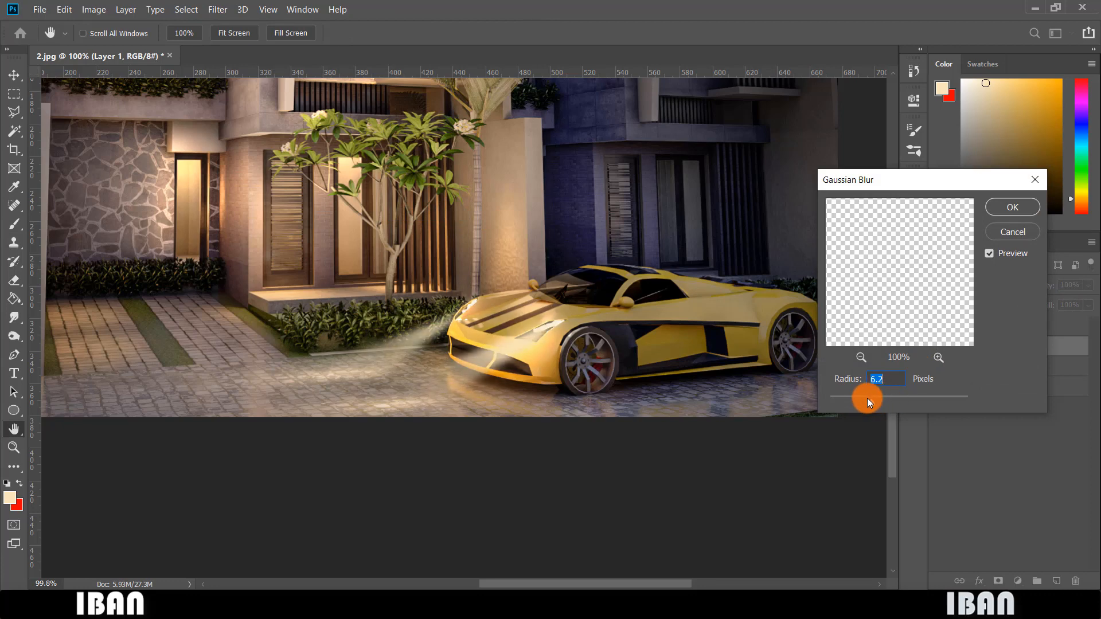
pyautogui.click(1012, 207)
pyautogui.press('b')
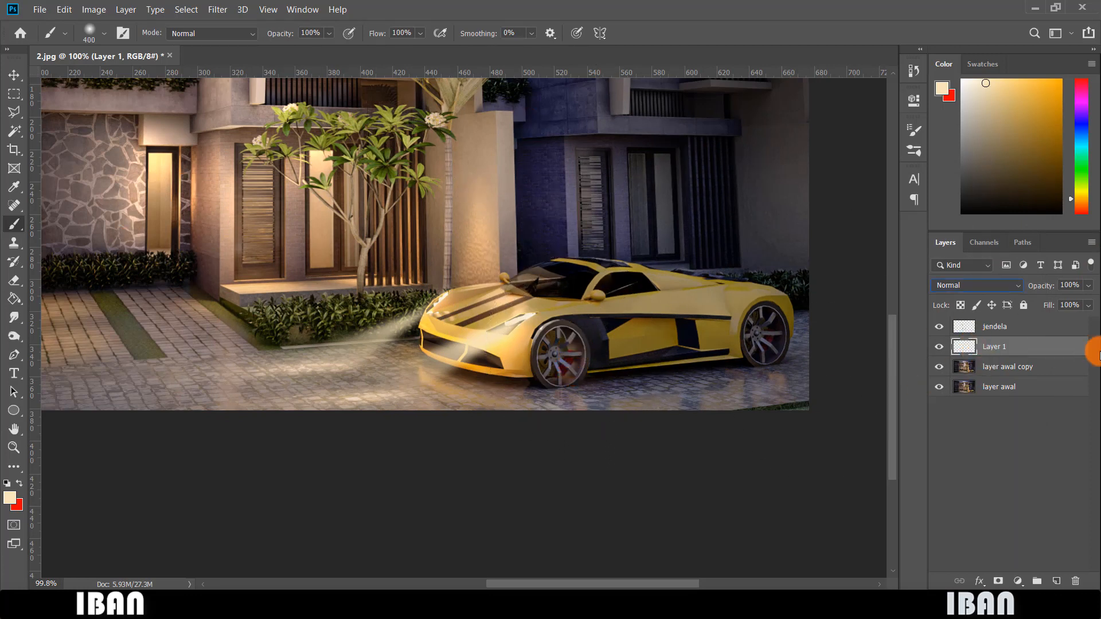
# Step: Duplicate the blurred beam layer and blend the copy in Linear Dodge (Add) mode, adjusting its opacity
pyautogui.hotkey('ctrl', 'j')
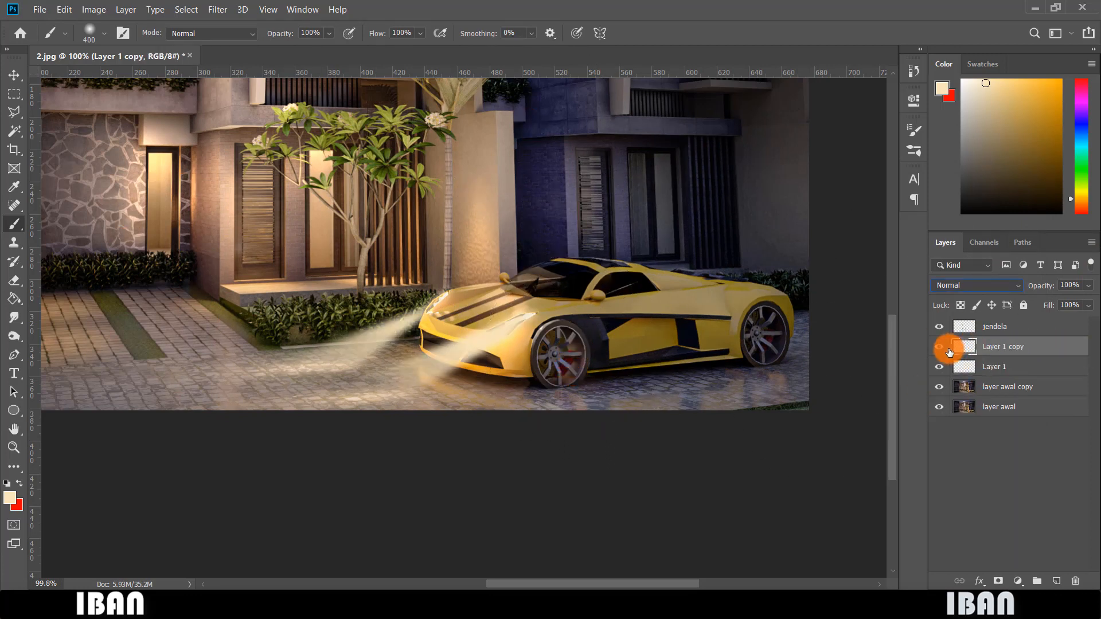
pyautogui.click(975, 285)
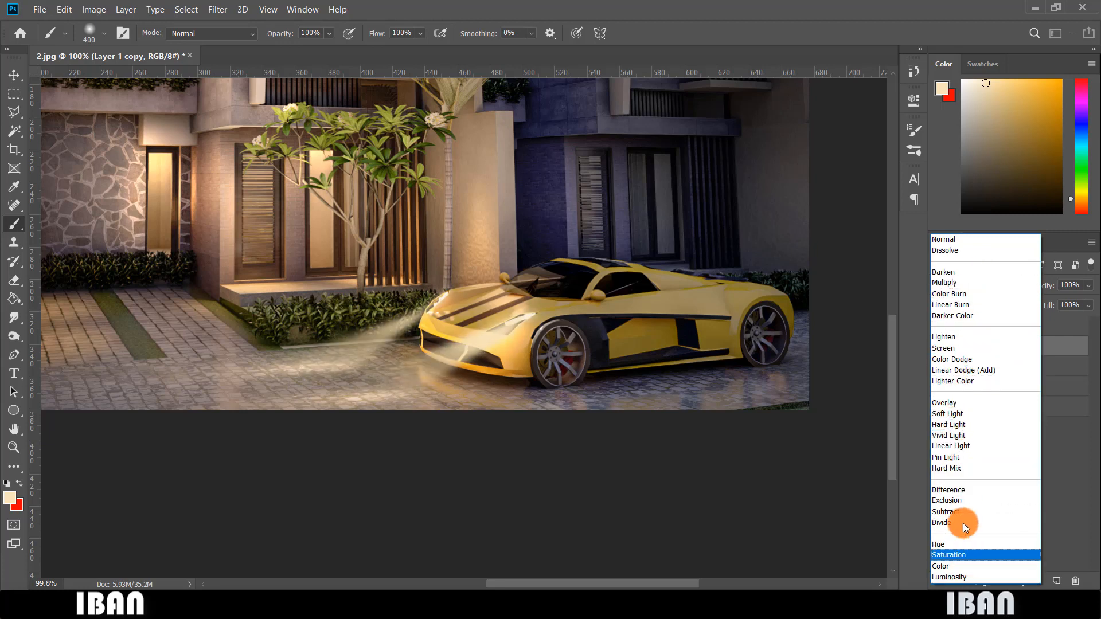
pyautogui.click(975, 370)
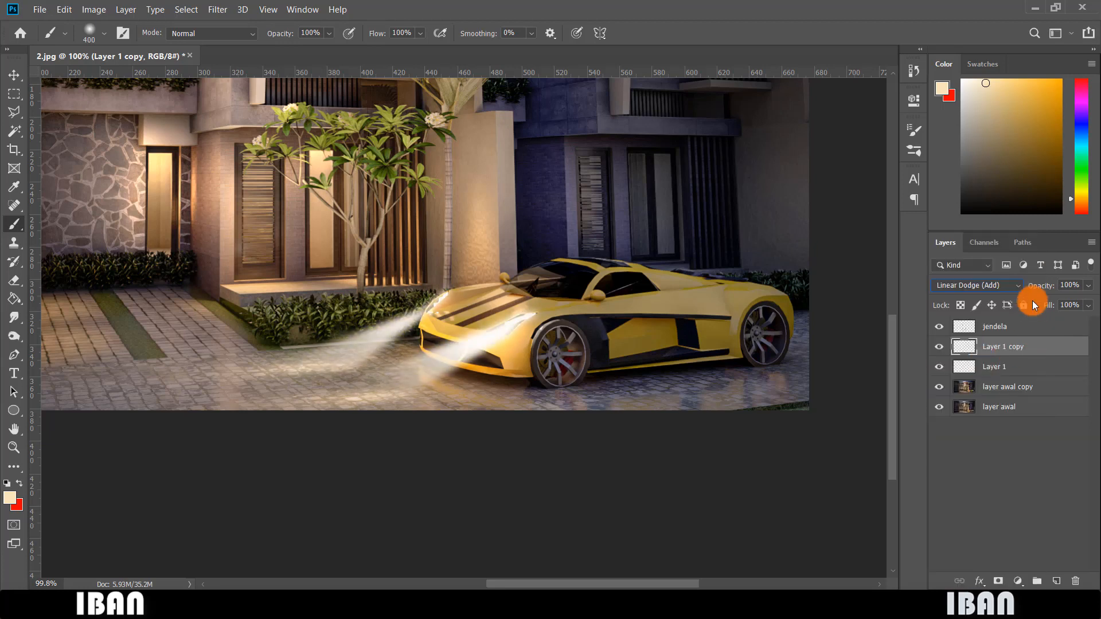
pyautogui.moveTo(1031, 287); pyautogui.dragTo(1033, 285)
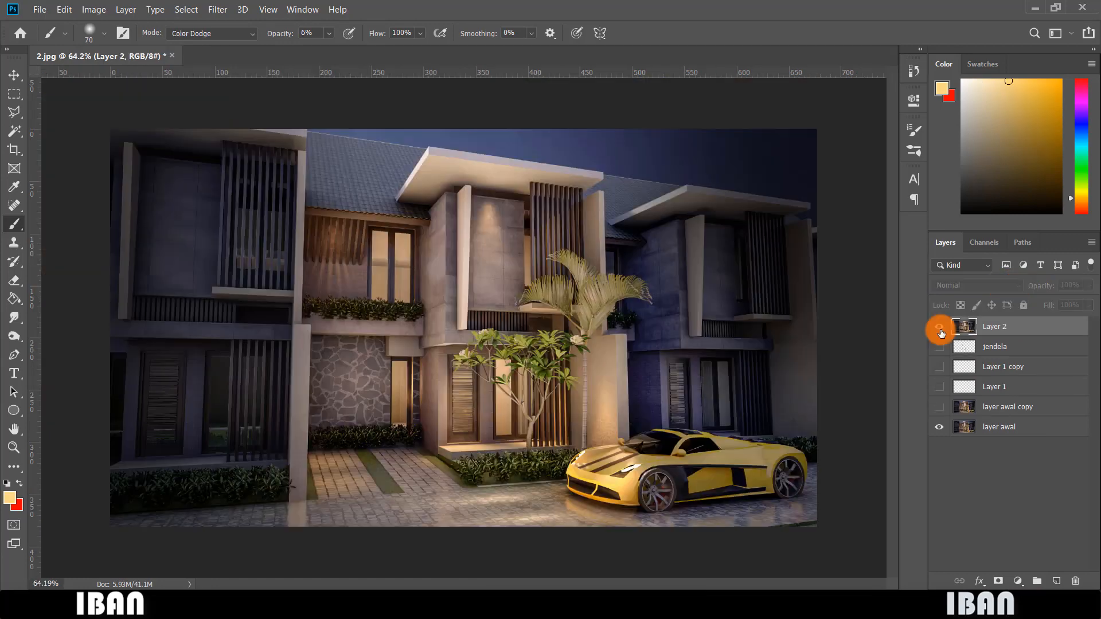
# Step: Show Layer 2 over the original image to compare the finished night lighting across the whole rendering
pyautogui.click(939, 326)
pyautogui.hotkey('ctrl', '-')
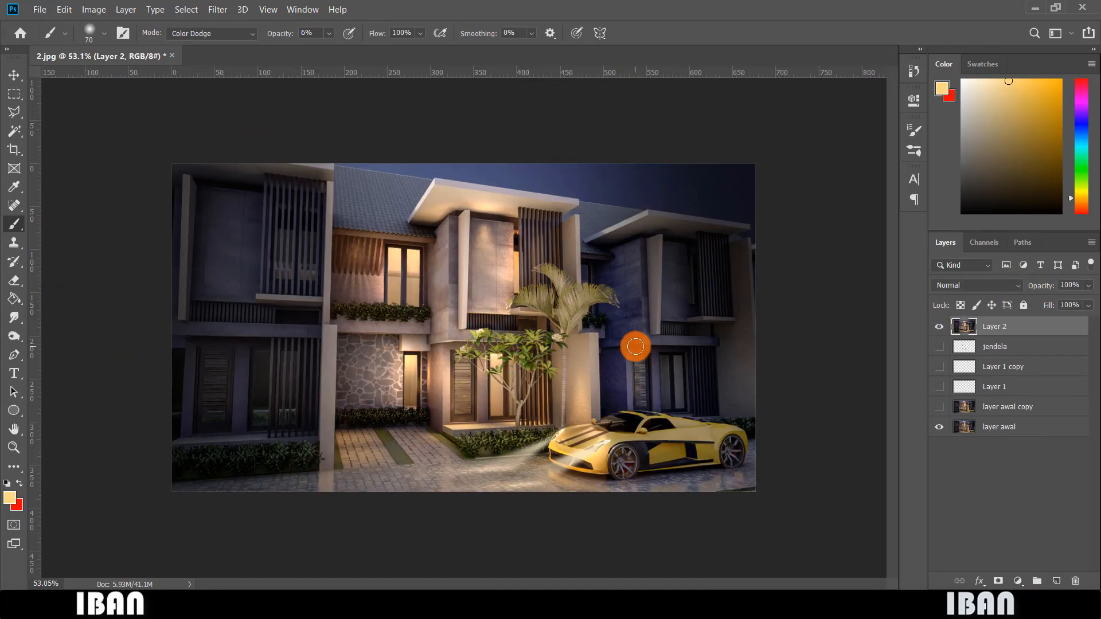
pyautogui.hotkey('ctrl', '+')
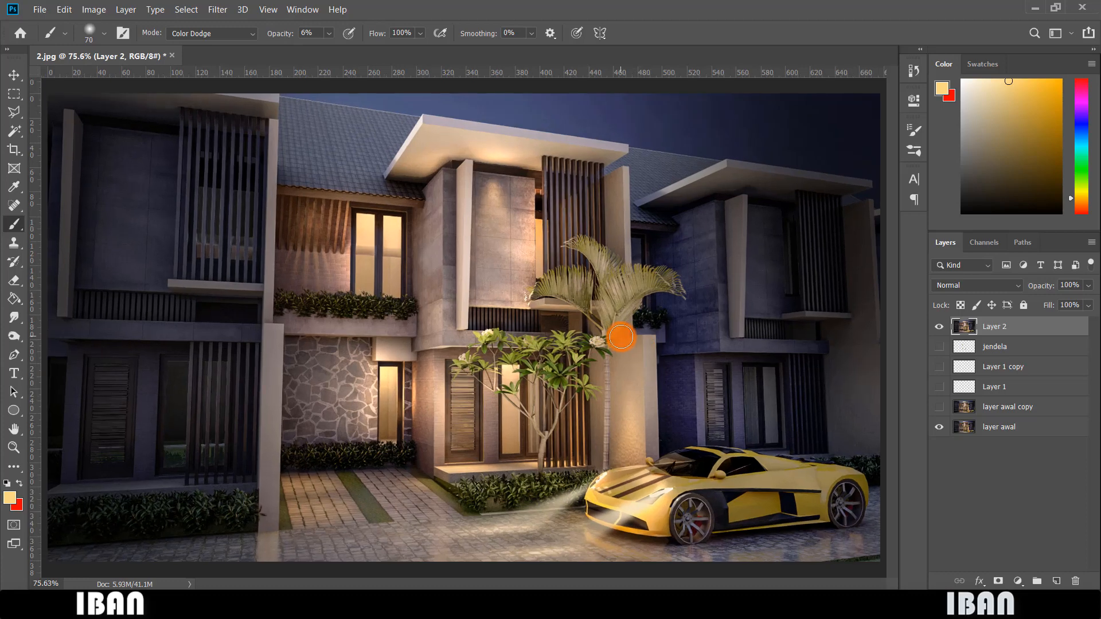